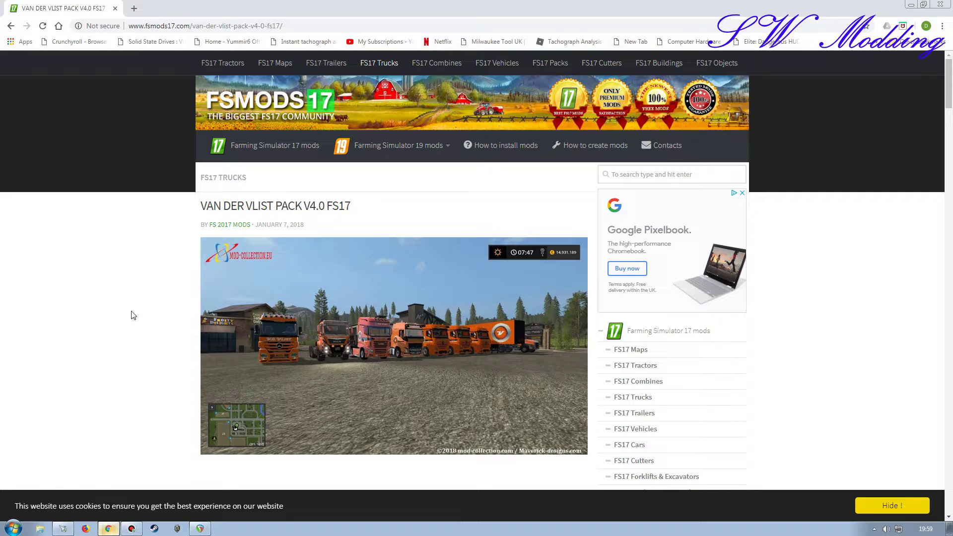
# - Look through the Van der Vlist Pack V4.0 FS17 mod page and its screenshot gallery
pyautogui.scroll(-5, 333, 345)
pyautogui.scroll(4, 150, 267)
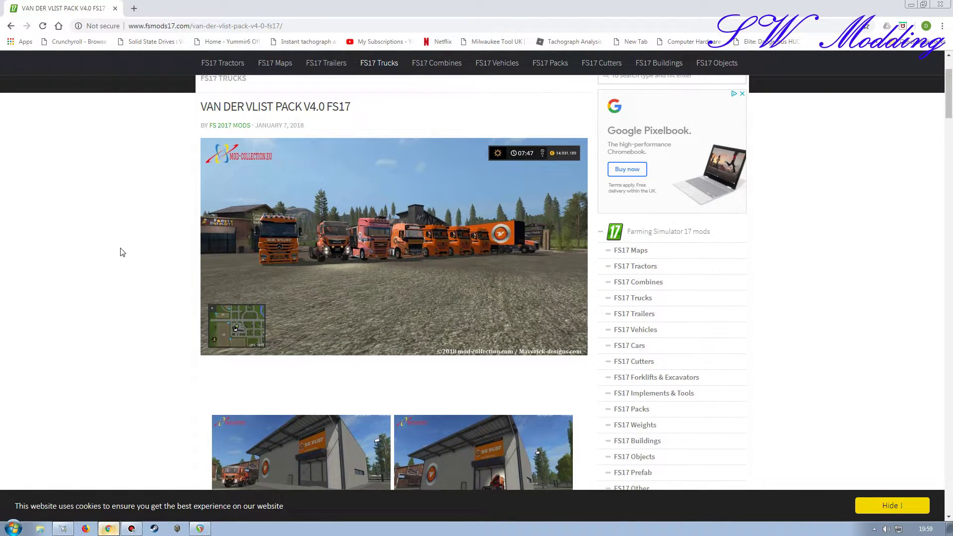
pyautogui.scroll(2, 122, 252)
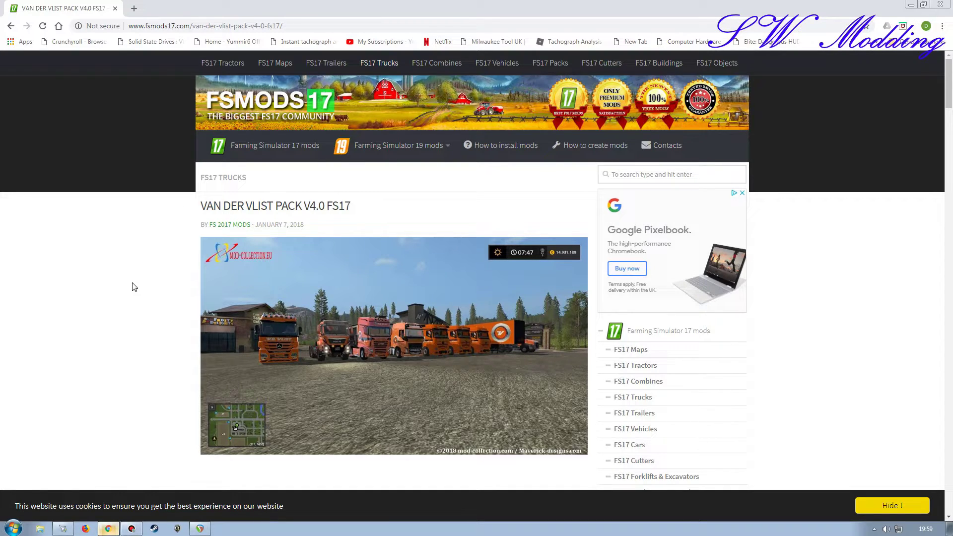
pyautogui.scroll(-7, 158, 291)
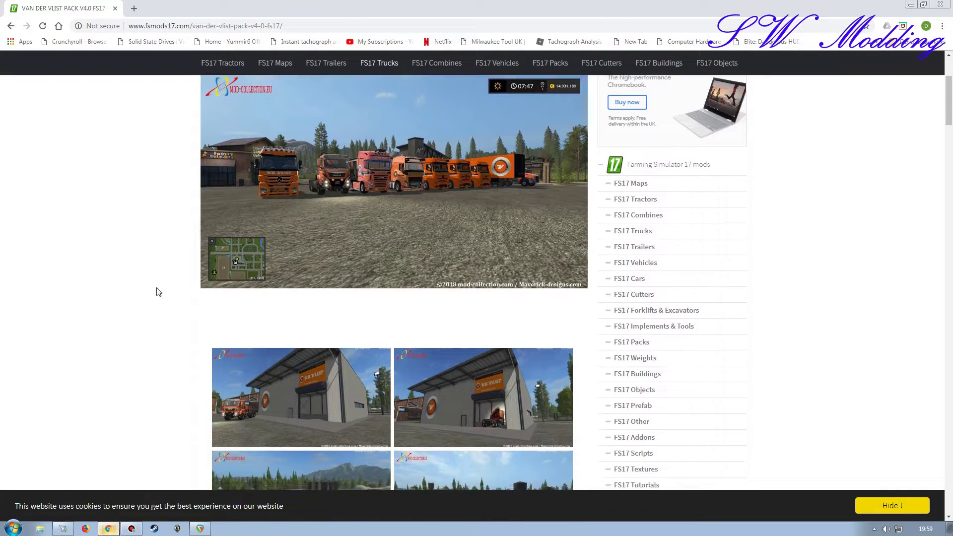
pyautogui.scroll(4, 124, 330)
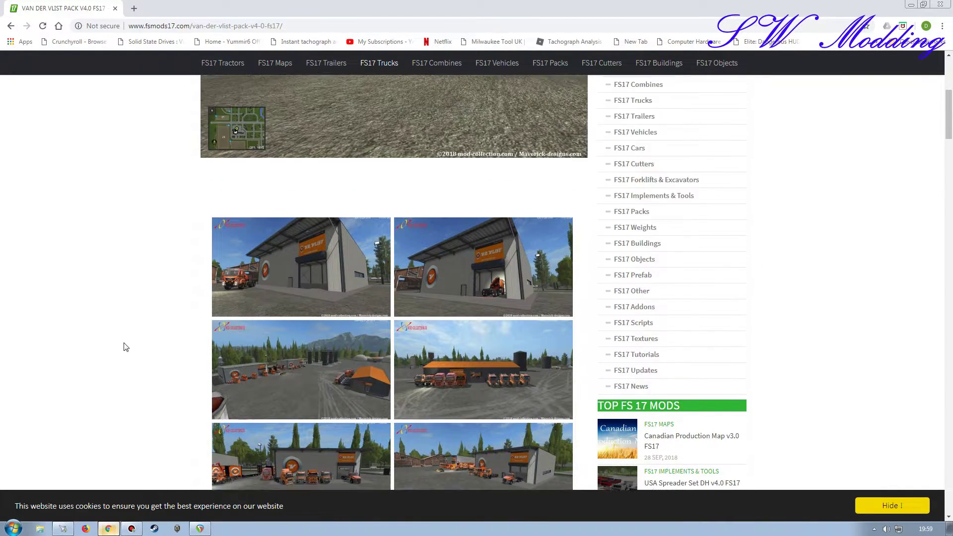
pyautogui.scroll(3, 149, 248)
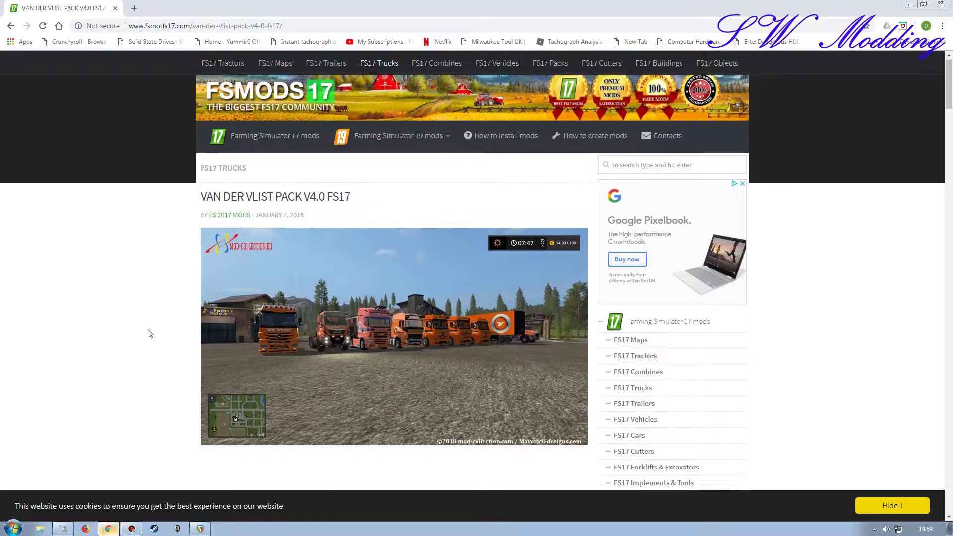
pyautogui.scroll(-6, 143, 321)
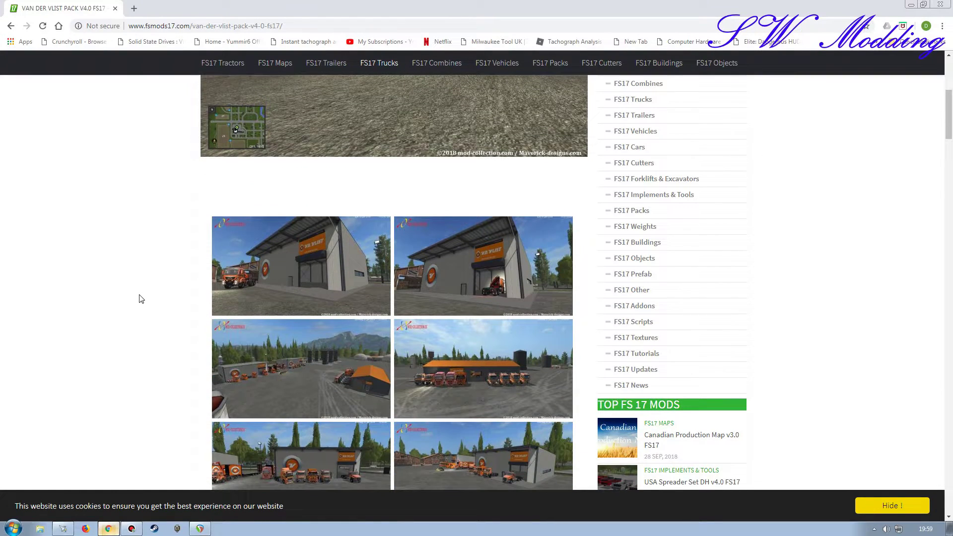
pyautogui.scroll(-2, 139, 298)
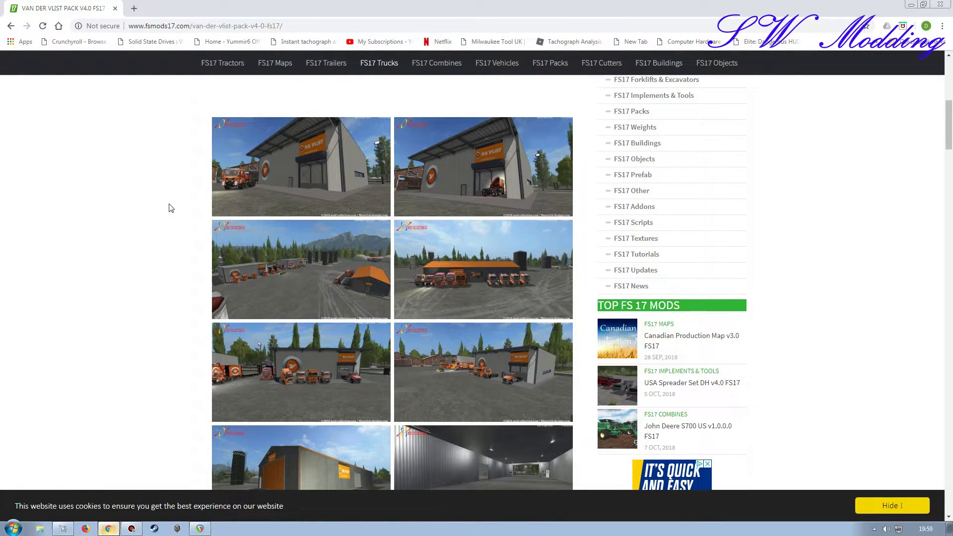
pyautogui.scroll(-2, 154, 287)
pyautogui.scroll(-5, 154, 288)
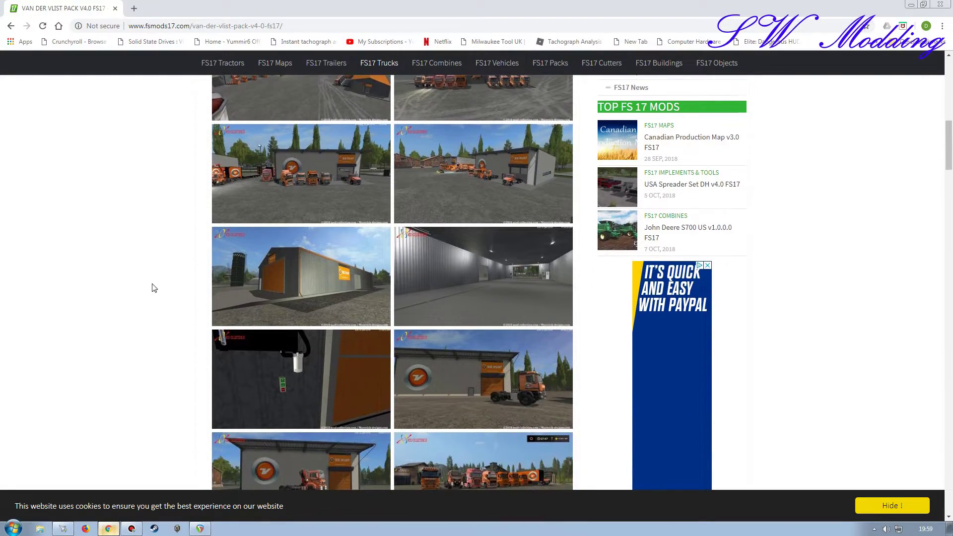
pyautogui.scroll(8, 154, 288)
pyautogui.scroll(2, 154, 288)
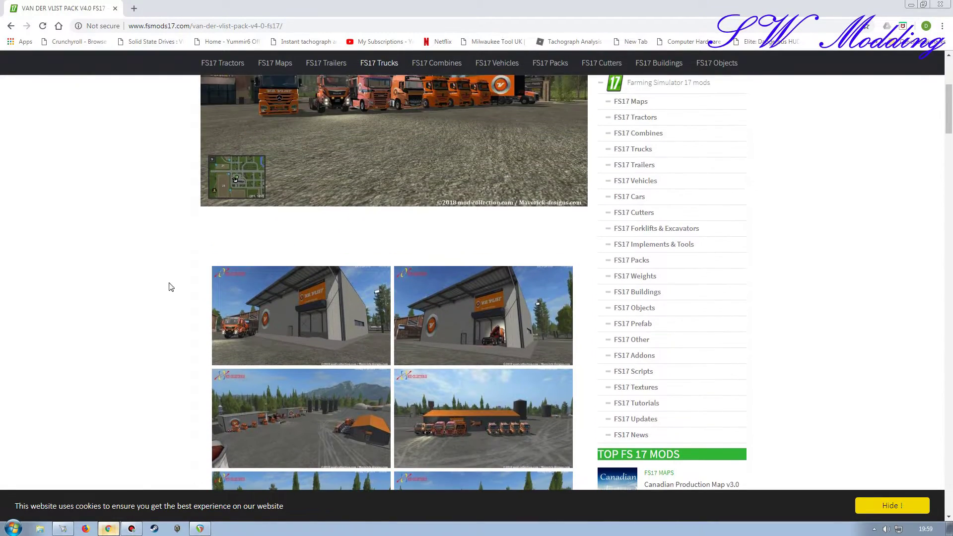
# - View the enlarged gallery pictures of the V.D. Vlist halls and truck yard, and close the image viewer
pyautogui.click(317, 318)
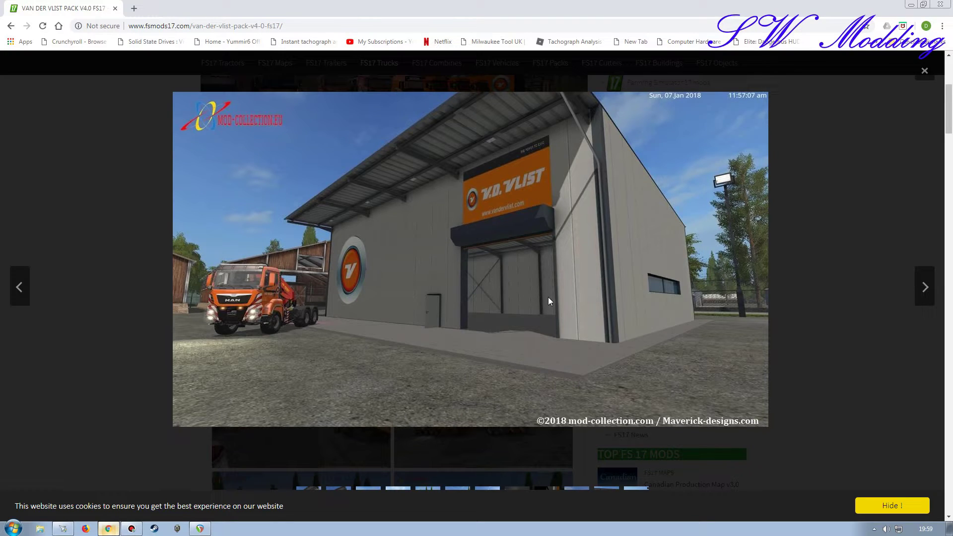
pyautogui.click(453, 290)
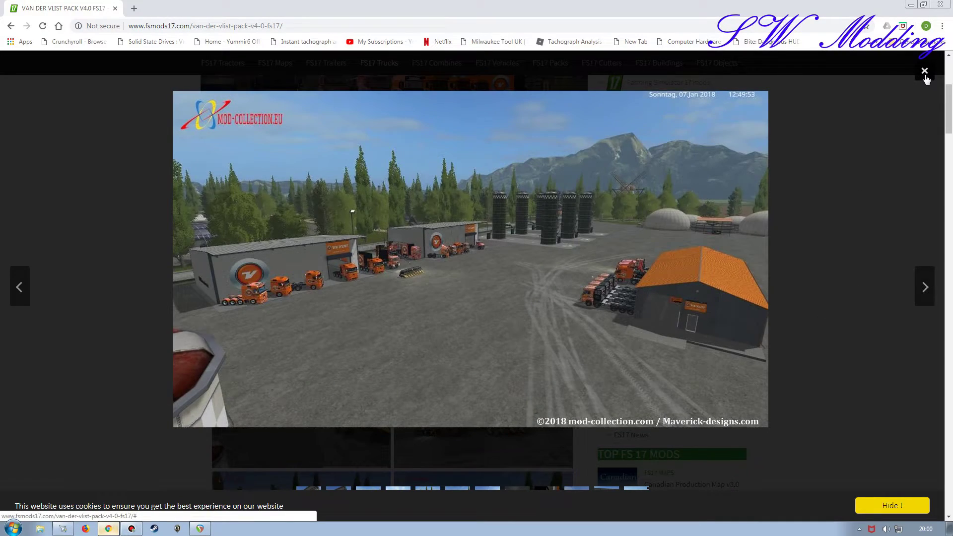
pyautogui.click(925, 72)
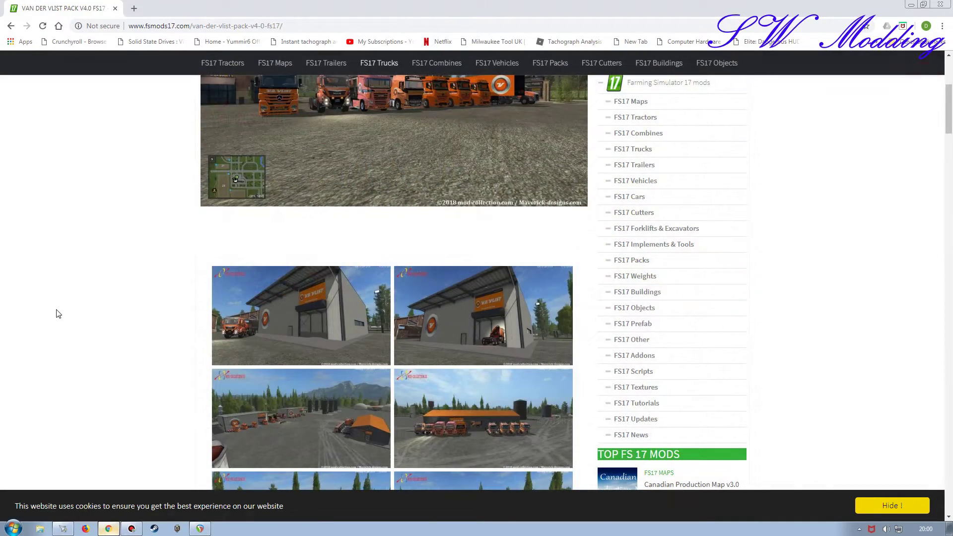
# - Browse the rest of the gallery and view the enlarged pictures of the long metal hall's exterior and interior
pyautogui.scroll(-7, 112, 347)
pyautogui.scroll(-2, 112, 348)
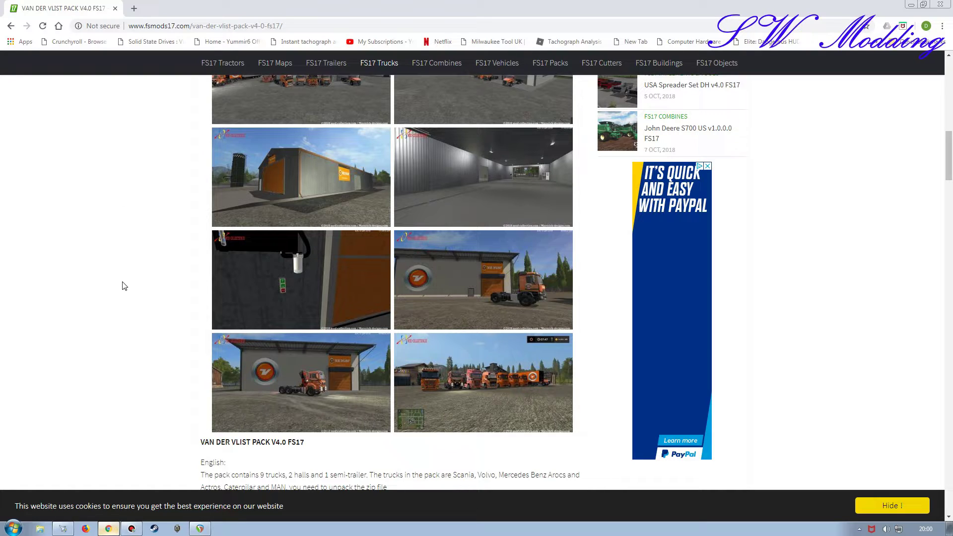
pyautogui.scroll(7, 129, 335)
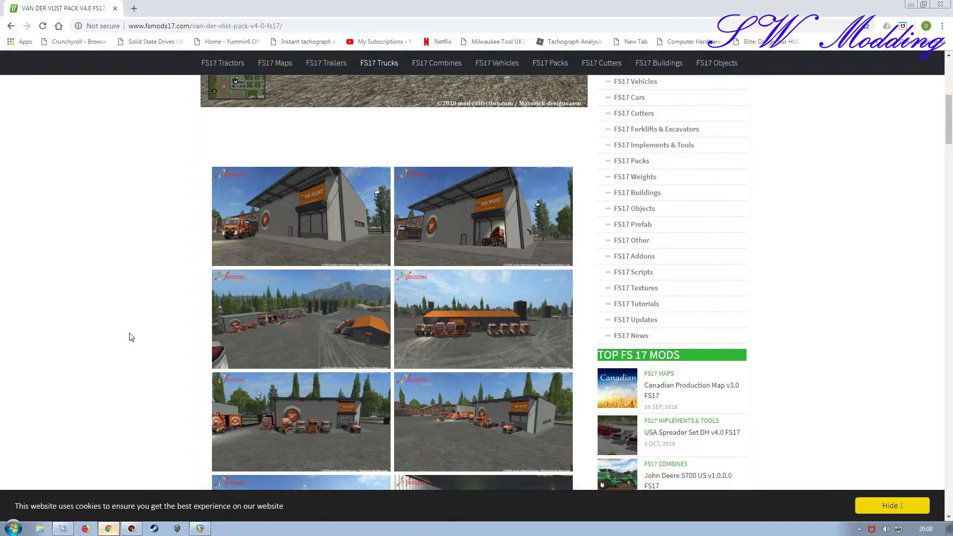
pyautogui.scroll(-1, 133, 335)
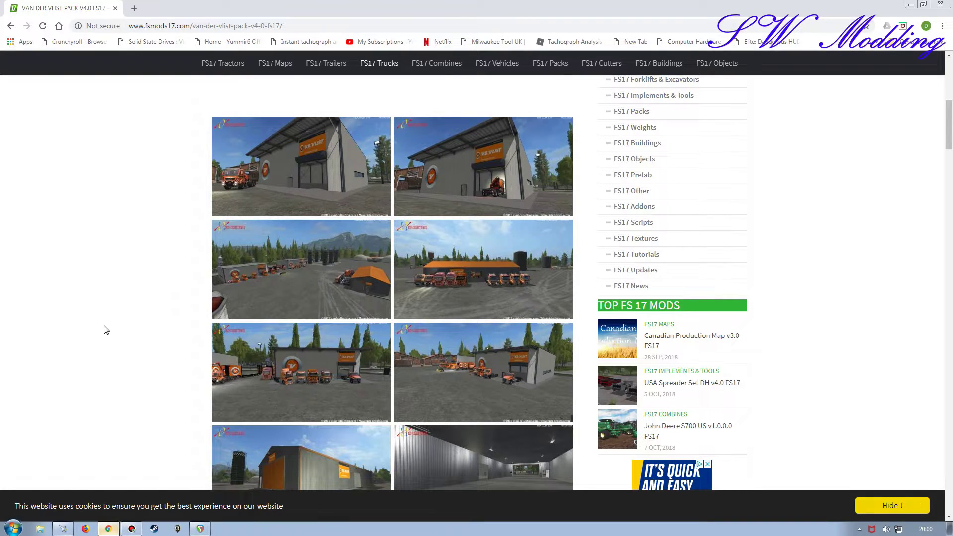
pyautogui.scroll(-4, 112, 342)
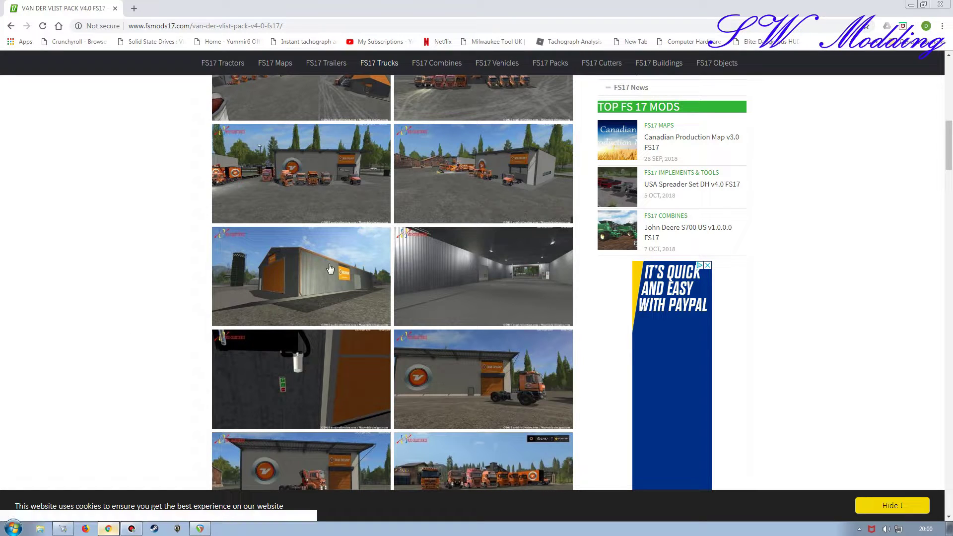
pyautogui.click(313, 291)
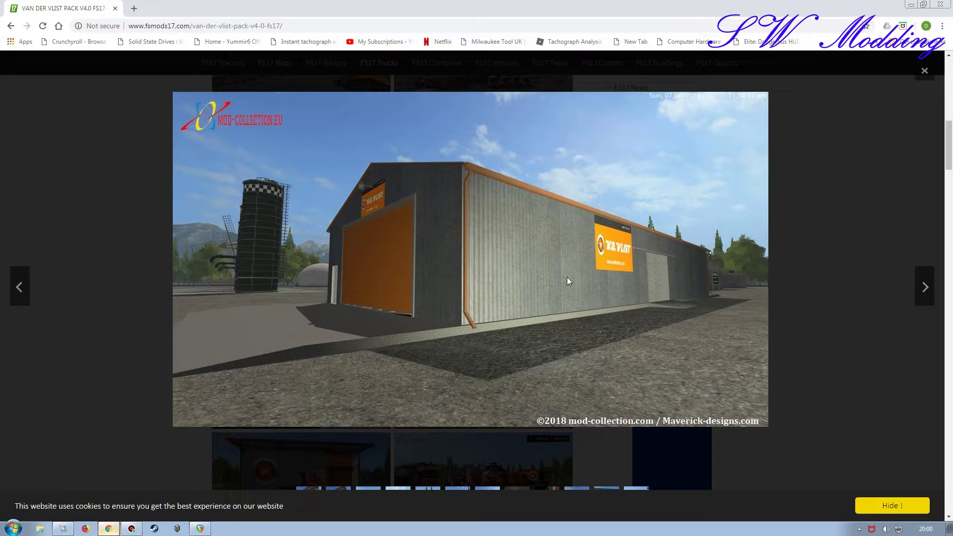
pyautogui.click(519, 281)
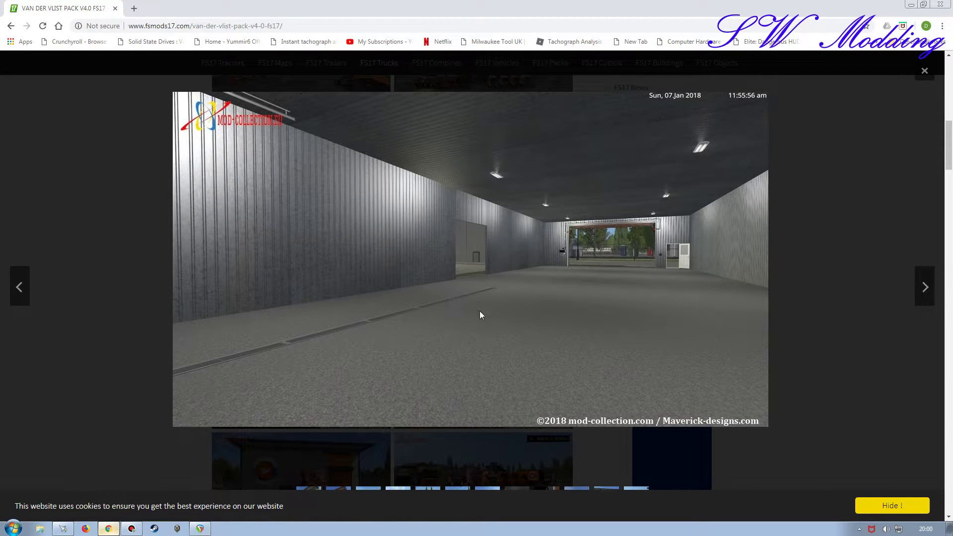
pyautogui.press('Right')
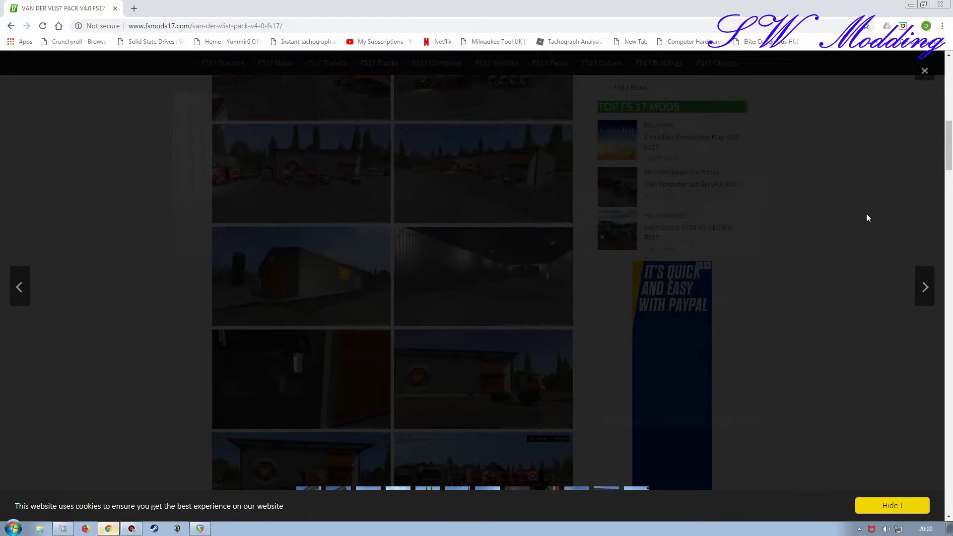
pyautogui.click(925, 71)
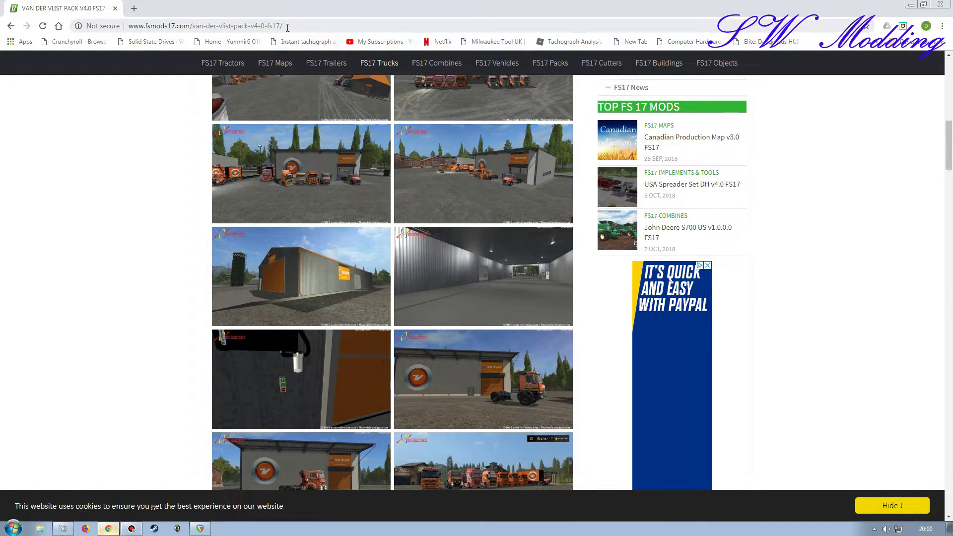
# - Move the This_is_the_sample_mod_map_1 folder to the upper middle of the desktop and open the van_der_vlist_pack_unpack_auspacken folder
pyautogui.click(949, 5)
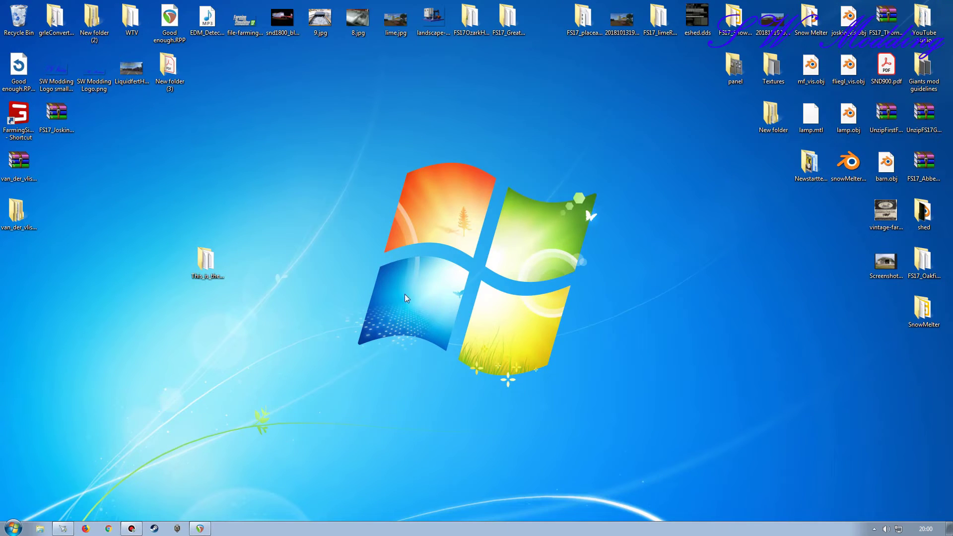
pyautogui.moveTo(206, 261); pyautogui.dragTo(471, 116)
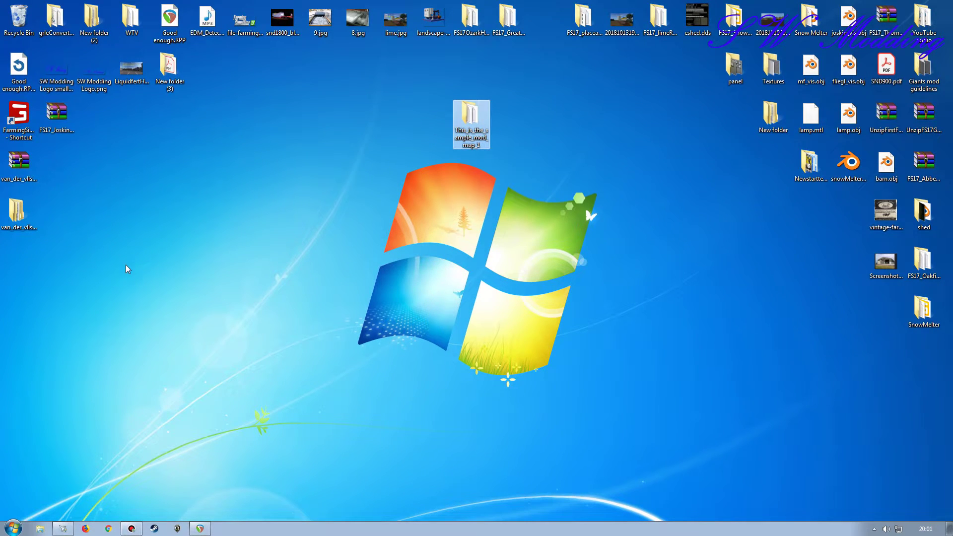
pyautogui.doubleClick(16, 211)
pyautogui.moveTo(456, 44); pyautogui.dragTo(368, 59)
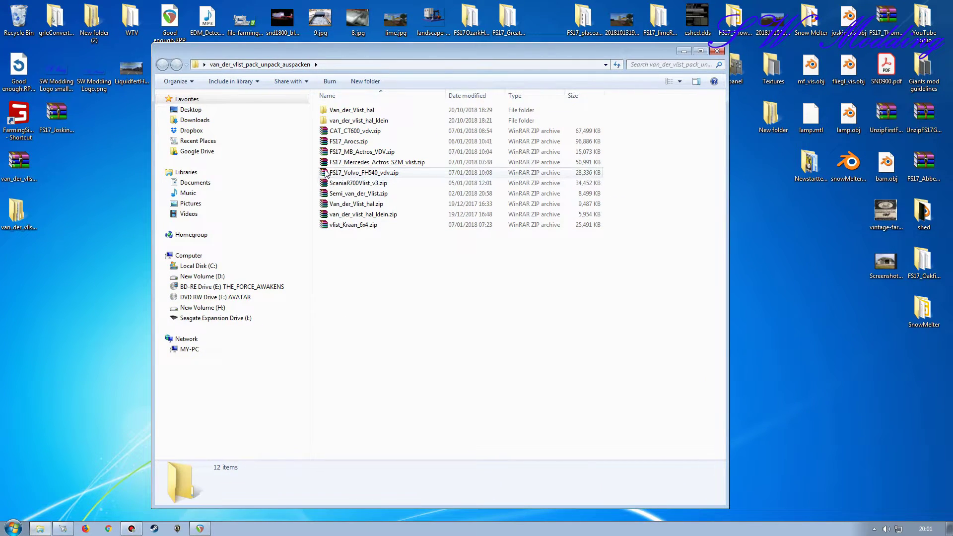
# - Review the pack's zip archives and the contents of the Van_der_Vlist_hal and van_der_vlist_hal_klein folders
pyautogui.click(343, 141)
pyautogui.click(348, 152)
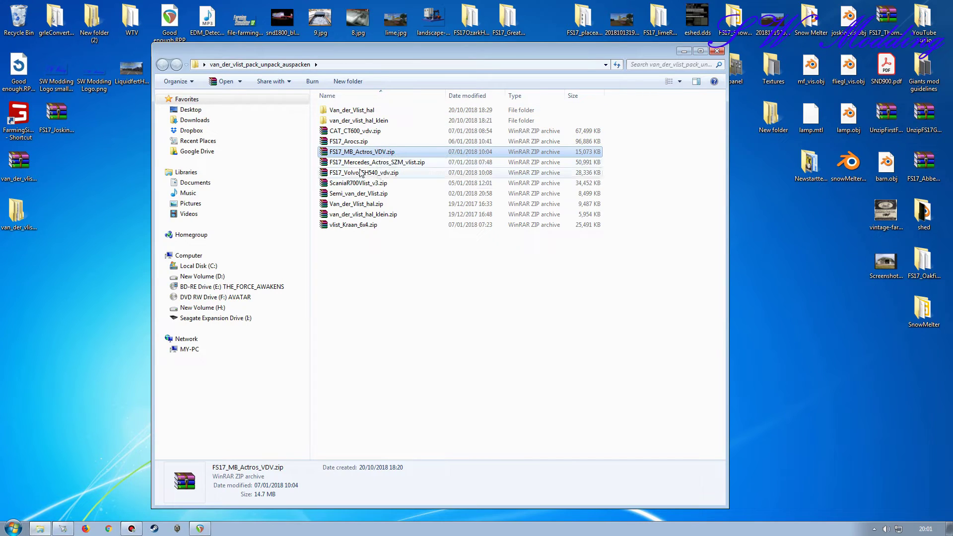
pyautogui.doubleClick(348, 111)
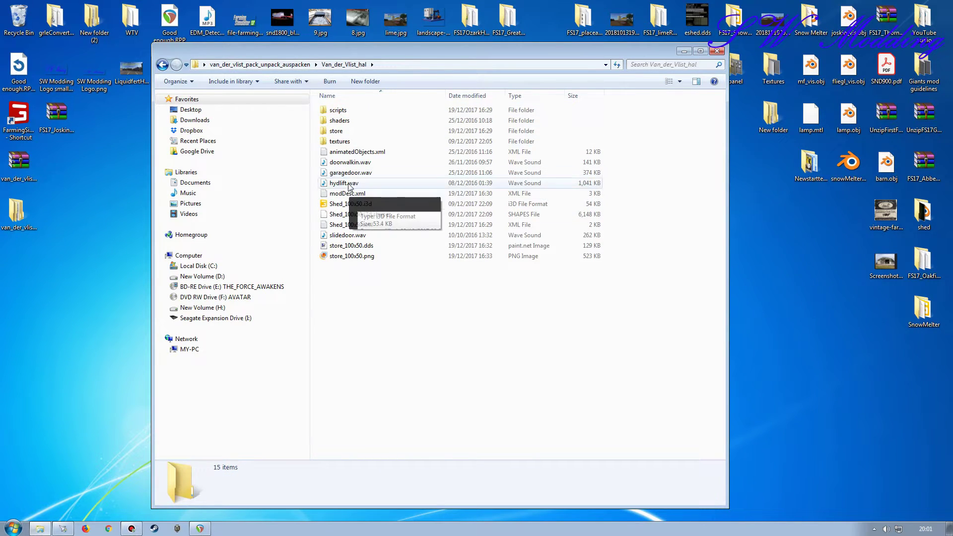
pyautogui.press('BackSpace')
pyautogui.doubleClick(353, 122)
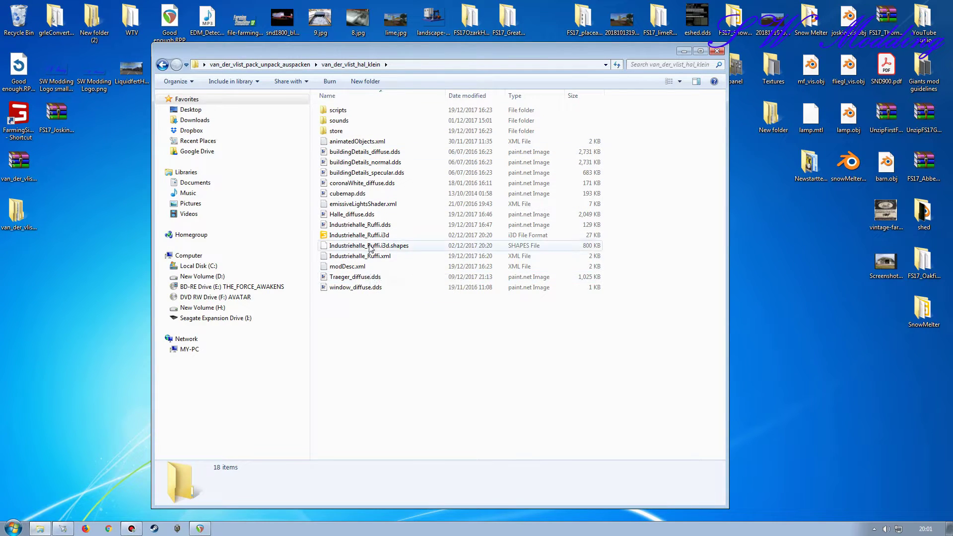
pyautogui.press('BackSpace')
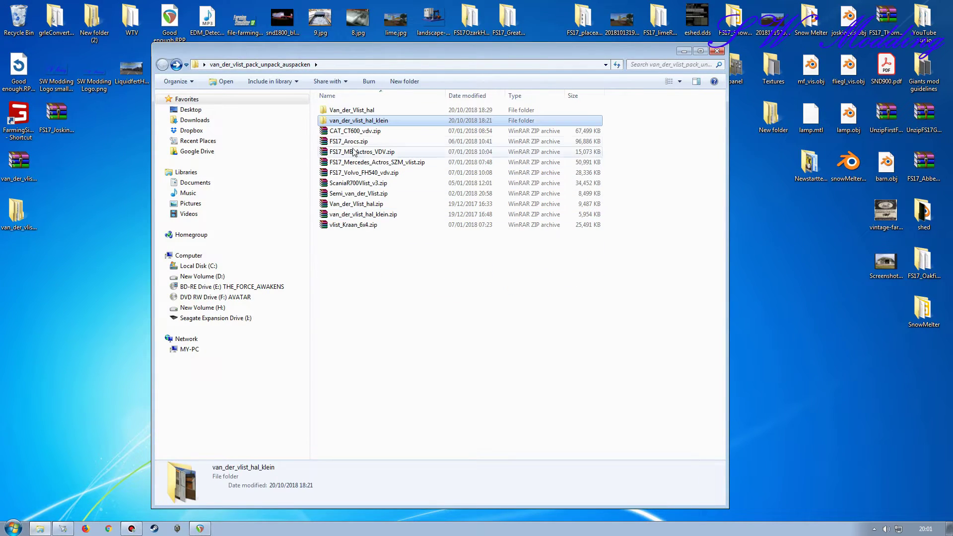
# - Open Shed_100x50.i3d from the Van_der_Vlist_hal folder in GIANTS Editor version 7.1.0
pyautogui.doubleClick(350, 110)
pyautogui.doubleClick(343, 204)
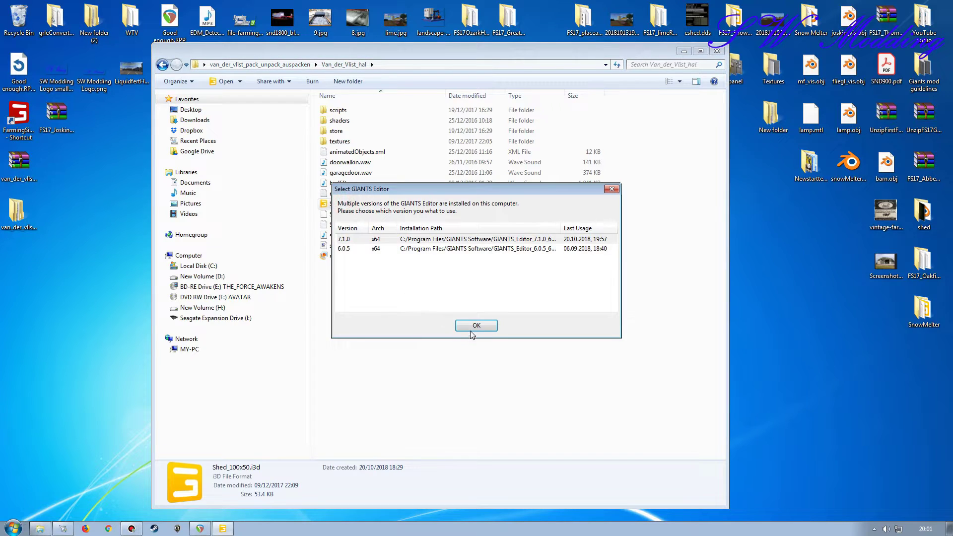
pyautogui.click(470, 325)
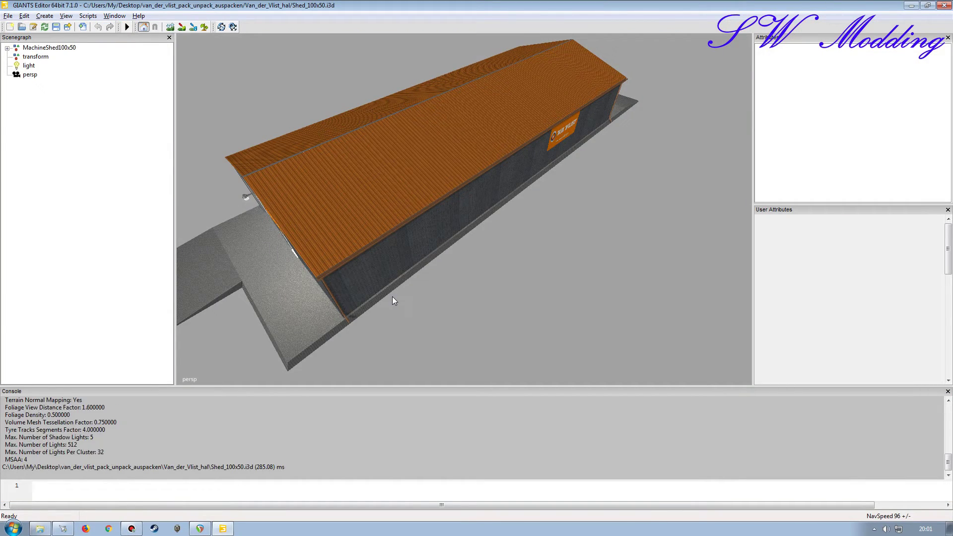
# - Examine the shed model from outside and through its interior up to the orange hall door
pyautogui.scroll(-10, 392, 296)
pyautogui.moveTo(392, 296)
pyautogui.keyDown('alt'); pyautogui.mouseDown()
pyautogui.moveTo(461, 204)
pyautogui.moveTo(383, 290)
pyautogui.mouseUp(); pyautogui.keyUp('alt')
pyautogui.scroll(10, 383, 290)
pyautogui.scroll(10, 360, 227)
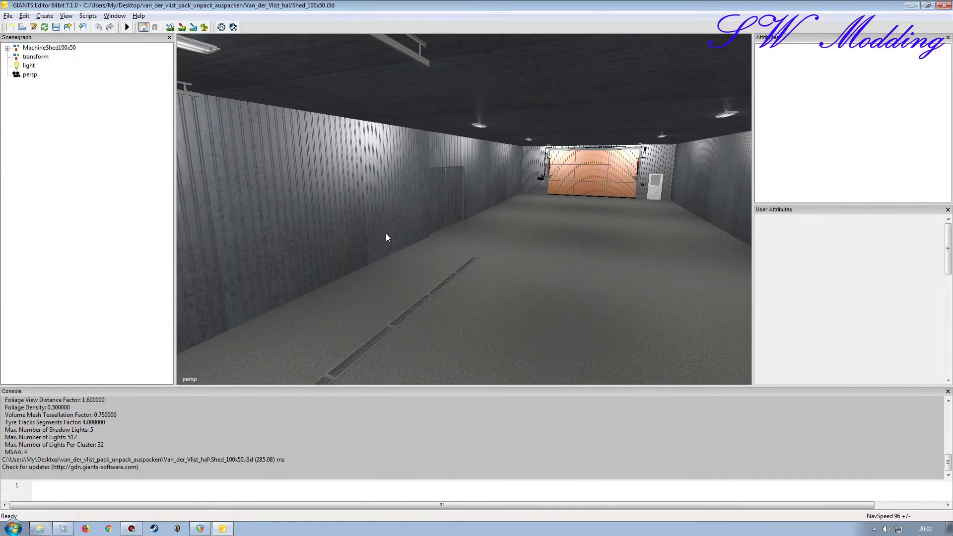
pyautogui.moveTo(385, 234)
pyautogui.keyDown('alt'); pyautogui.mouseDown()
pyautogui.moveTo(440, 260)
pyautogui.moveTo(380, 220)
pyautogui.mouseUp(); pyautogui.keyUp('alt')
pyautogui.scroll(10, 440, 258)
pyautogui.scroll(5, 438, 241)
pyautogui.scroll(3, 375, 220)
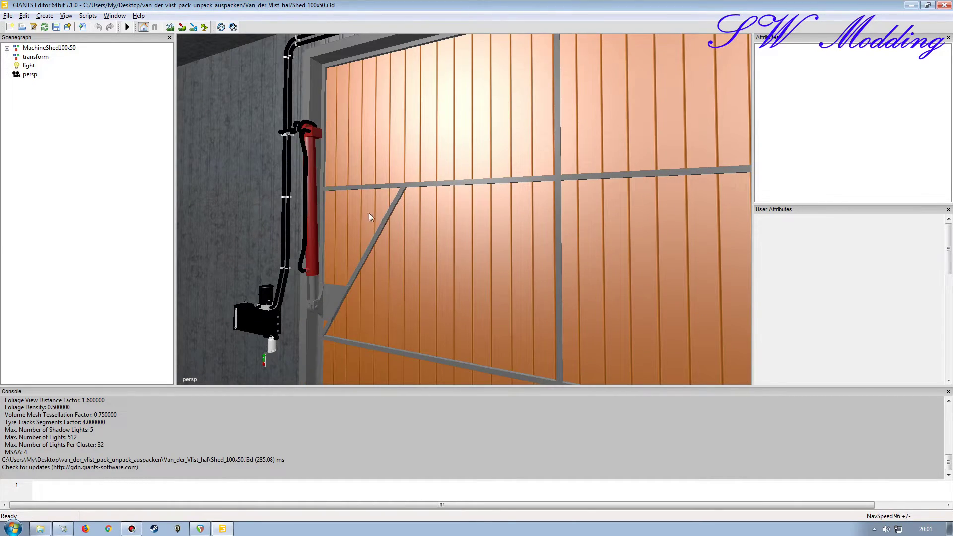
# - Examine the orange door's red hydraulic ram, the wall-mounted pump unit and its control buttons from several angles
pyautogui.keyDown('alt'); pyautogui.moveTo(366, 276); pyautogui.dragTo(388, 305); pyautogui.keyUp('alt')
pyautogui.scroll(-8, 404, 291)
pyautogui.keyDown('alt'); pyautogui.moveTo(388, 305); pyautogui.dragTo(421, 297, button='right'); pyautogui.keyUp('alt')
pyautogui.keyDown('alt'); pyautogui.moveTo(421, 298); pyautogui.dragTo(447, 311); pyautogui.keyUp('alt')
pyautogui.keyDown('alt'); pyautogui.moveTo(464, 257); pyautogui.dragTo(438, 134); pyautogui.keyUp('alt')
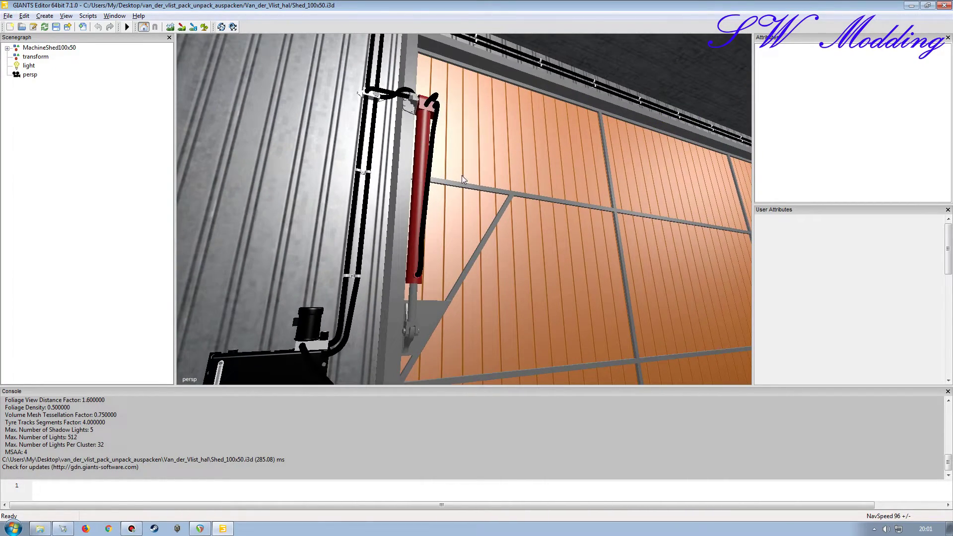
pyautogui.keyDown('alt'); pyautogui.moveTo(470, 212); pyautogui.dragTo(530, 152); pyautogui.keyUp('alt')
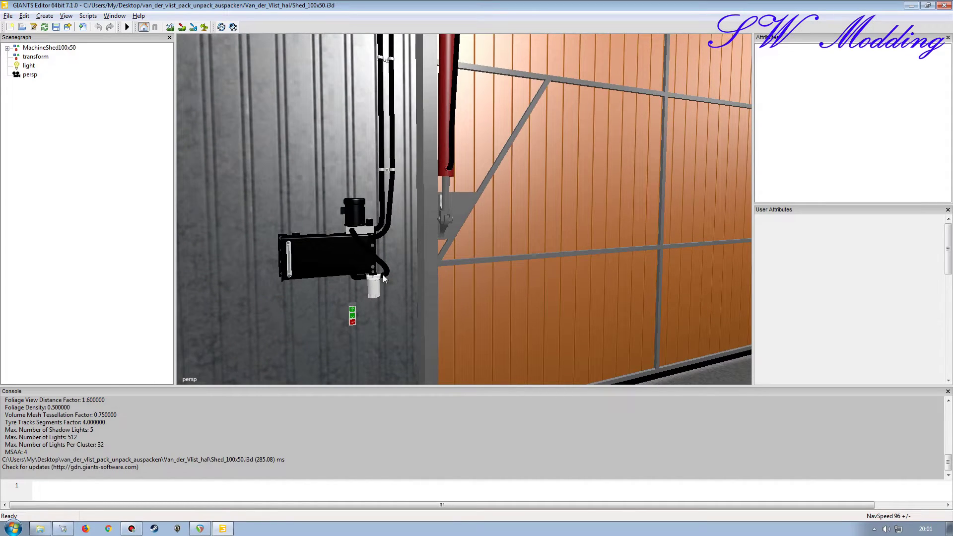
pyautogui.keyDown('alt'); pyautogui.moveTo(527, 256); pyautogui.dragTo(418, 289); pyautogui.keyUp('alt')
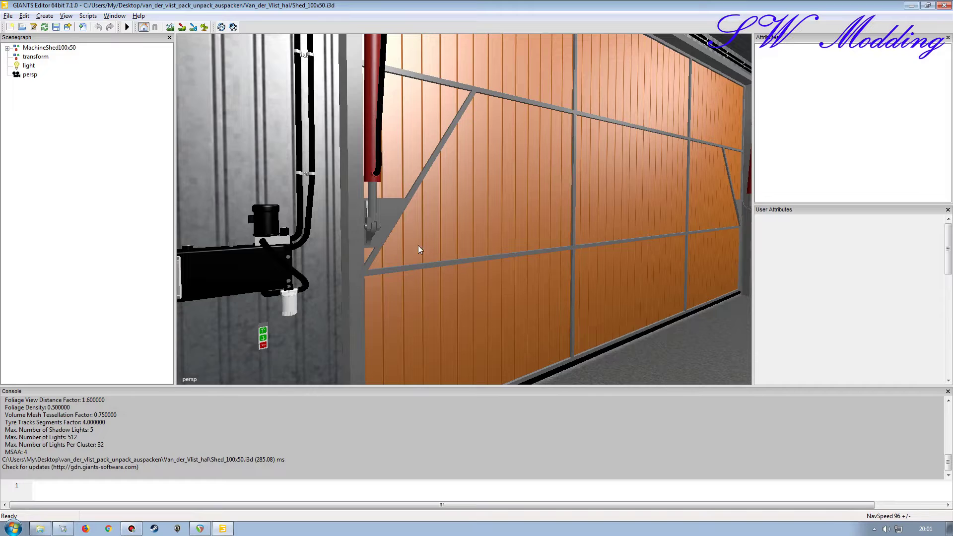
pyautogui.keyDown('alt'); pyautogui.moveTo(418, 245); pyautogui.dragTo(452, 252); pyautogui.keyUp('alt')
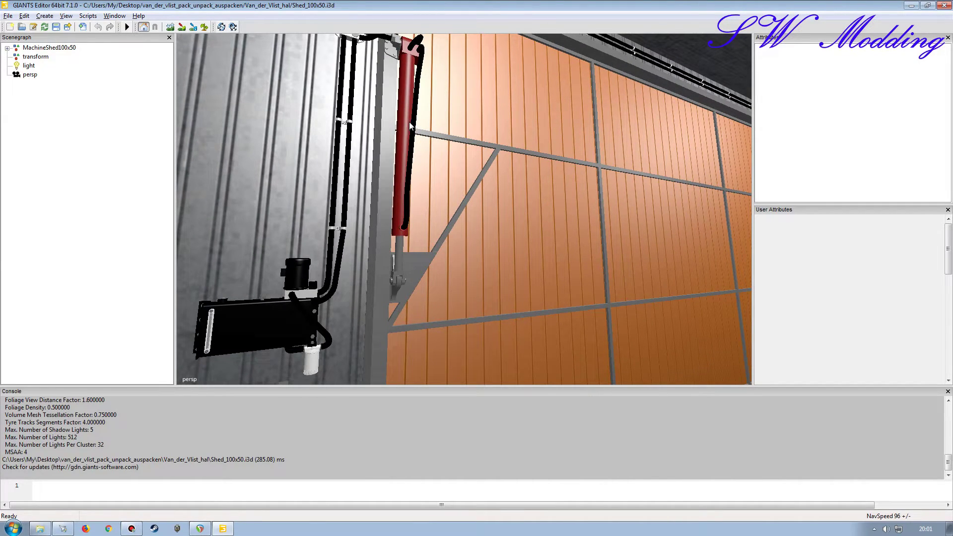
# - Examine the orange hall door across its full width and the whole shed from outside, narrowing the side panels for a wider view
pyautogui.keyDown('alt'); pyautogui.moveTo(414, 221); pyautogui.dragTo(368, 214); pyautogui.keyUp('alt')
pyautogui.moveTo(174, 205); pyautogui.dragTo(117, 205)
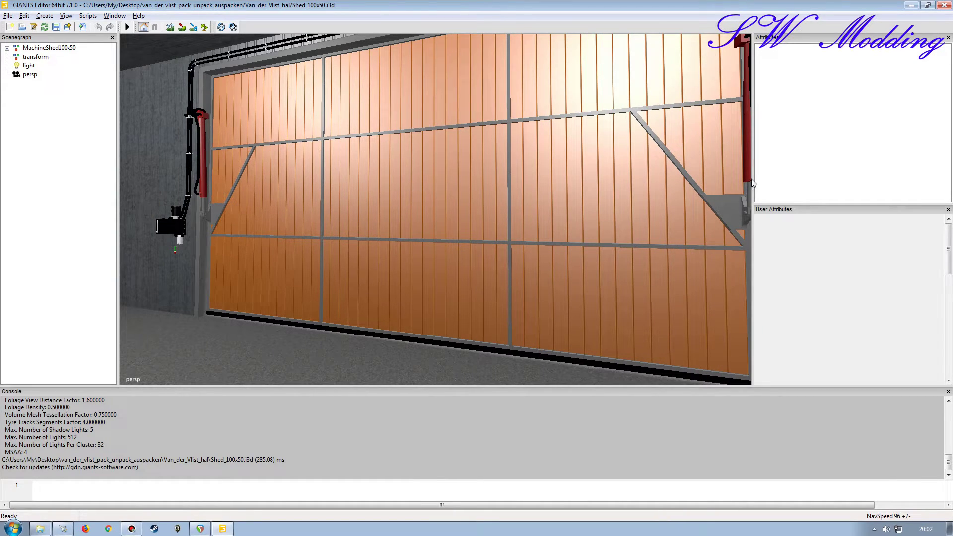
pyautogui.moveTo(754, 179); pyautogui.dragTo(806, 180)
pyautogui.keyDown('alt'); pyautogui.moveTo(431, 219); pyautogui.dragTo(390, 248); pyautogui.keyUp('alt')
pyautogui.keyDown('alt'); pyautogui.moveTo(377, 264); pyautogui.dragTo(382, 238, button='right'); pyautogui.keyUp('alt')
pyautogui.keyDown('alt'); pyautogui.moveTo(508, 268); pyautogui.dragTo(566, 253); pyautogui.keyUp('alt')
pyautogui.keyDown('alt'); pyautogui.moveTo(565, 253); pyautogui.dragTo(497, 256, button='right'); pyautogui.keyUp('alt')
pyautogui.keyDown('alt'); pyautogui.moveTo(497, 256); pyautogui.dragTo(547, 246); pyautogui.keyUp('alt')
pyautogui.keyDown('alt'); pyautogui.moveTo(549, 249); pyautogui.dragTo(551, 209, button='right'); pyautogui.keyUp('alt')
pyautogui.keyDown('alt'); pyautogui.moveTo(551, 209); pyautogui.dragTo(460, 219); pyautogui.keyUp('alt')
pyautogui.keyDown('alt'); pyautogui.moveTo(459, 219); pyautogui.dragTo(498, 244, button='right'); pyautogui.keyUp('alt')
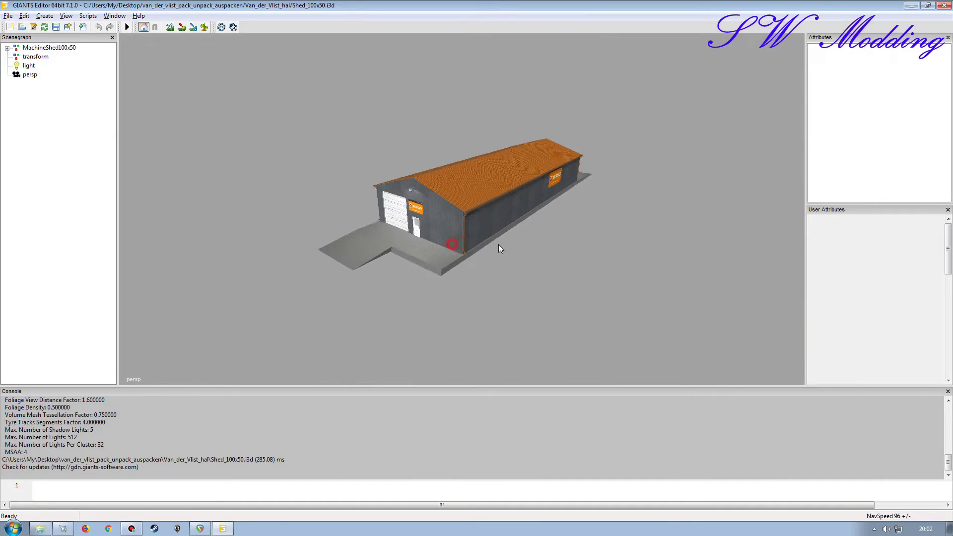
pyautogui.keyDown('alt'); pyautogui.moveTo(498, 245); pyautogui.dragTo(500, 250); pyautogui.keyUp('alt')
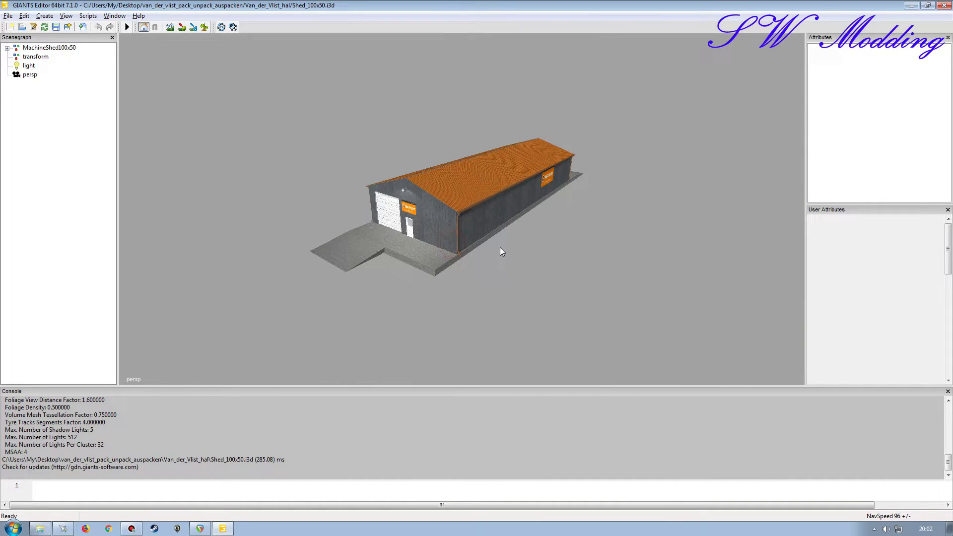
# - Inspect the lightTrigger object in the indoorlighting group of MachineShed100x50 and close the editor
pyautogui.click(8, 48)
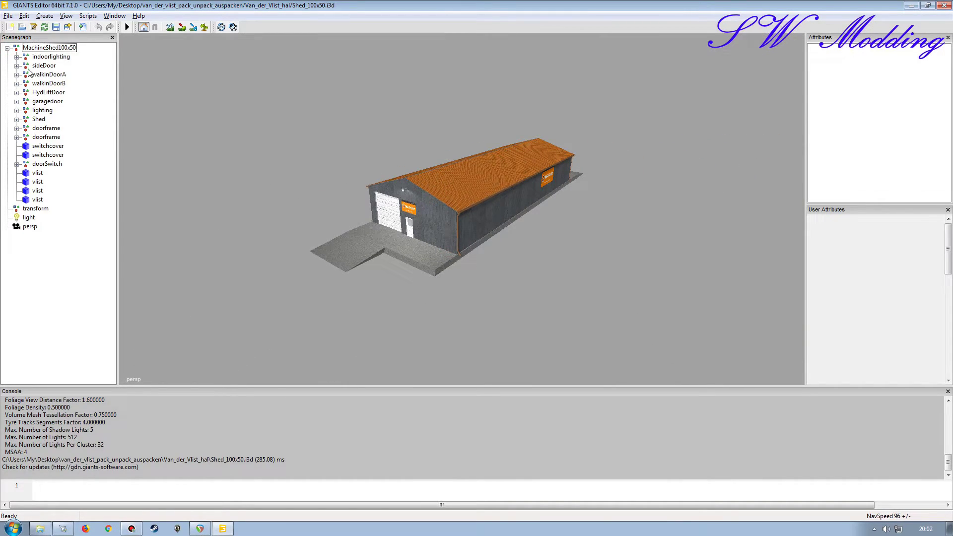
pyautogui.click(17, 57)
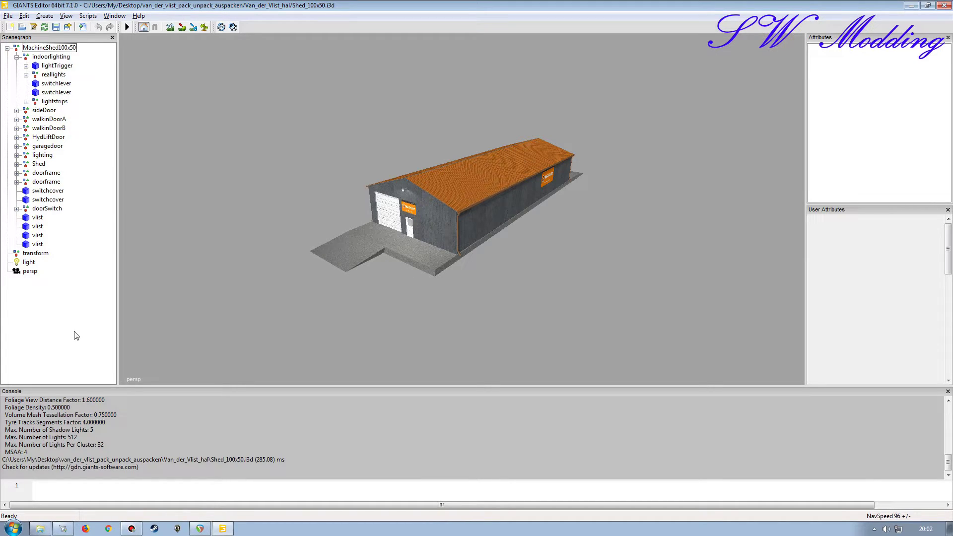
pyautogui.click(57, 65)
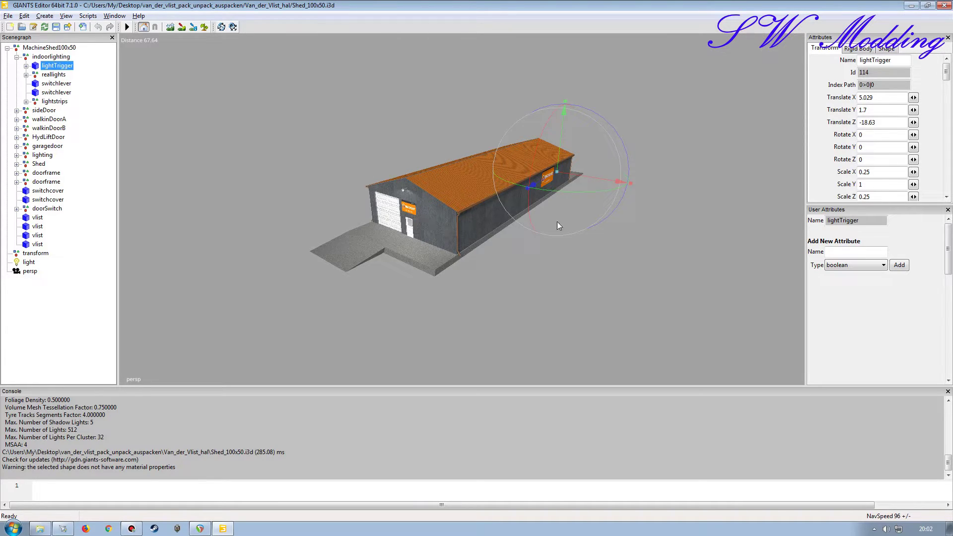
pyautogui.click(944, 6)
pyautogui.click(548, 267)
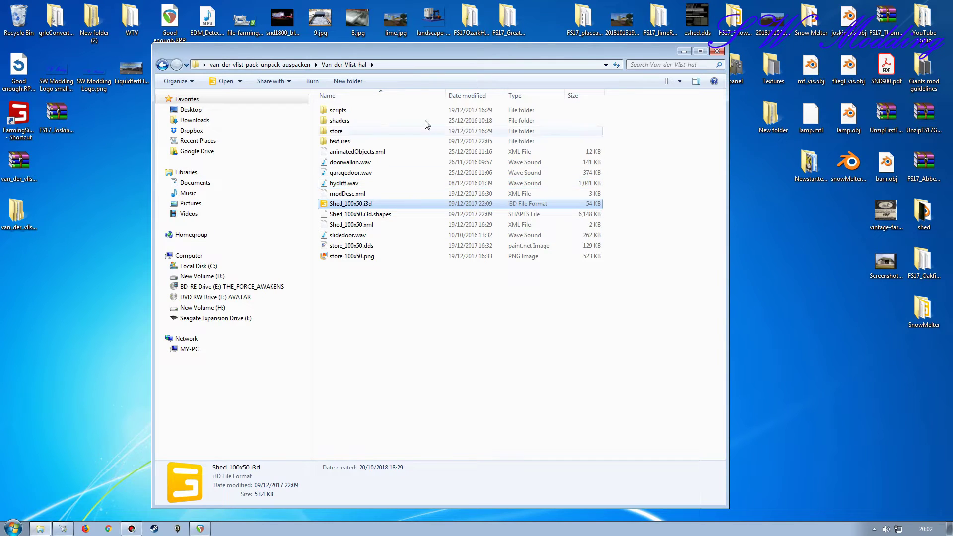
# - Return to the van_der_vlist_pack_unpack_auspacken folder and place the sample mod map folder on free desktop space beside its window
pyautogui.moveTo(386, 55); pyautogui.dragTo(470, 29)
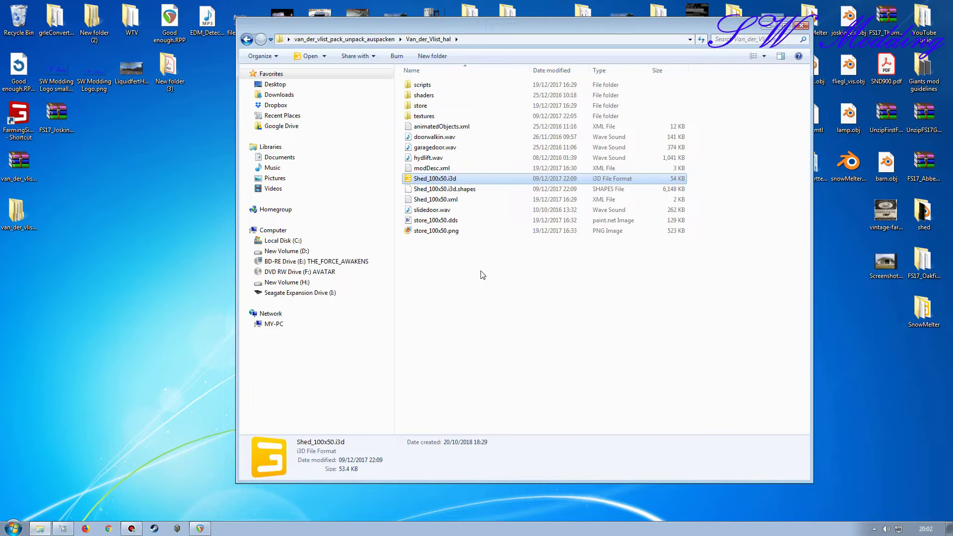
pyautogui.press('BackSpace')
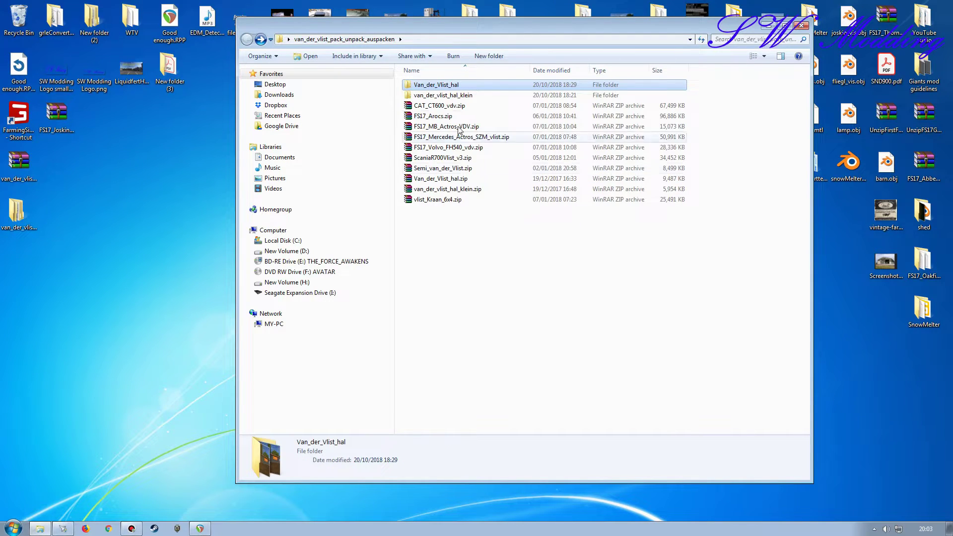
pyautogui.press('Down')
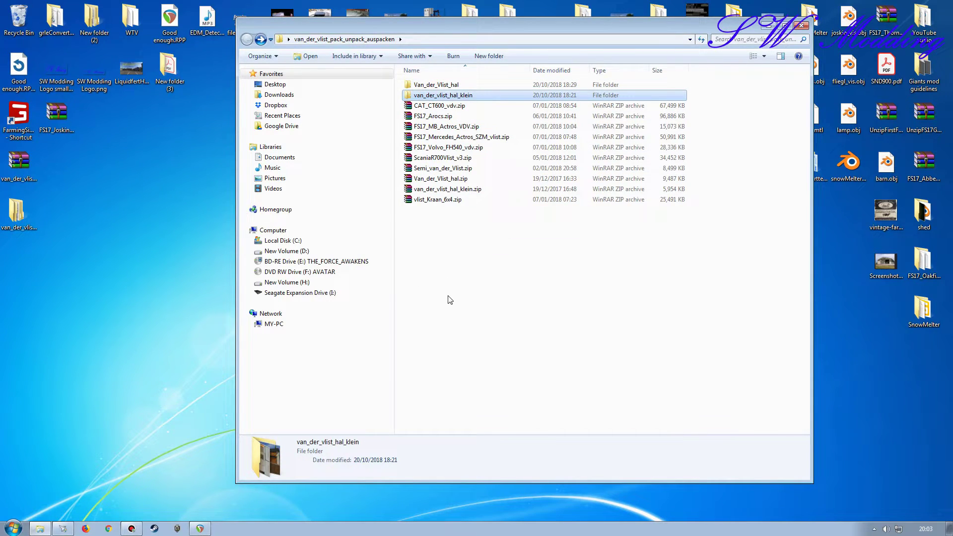
pyautogui.moveTo(422, 27); pyautogui.dragTo(255, 155)
pyautogui.click(462, 130)
pyautogui.moveTo(461, 130); pyautogui.dragTo(690, 273)
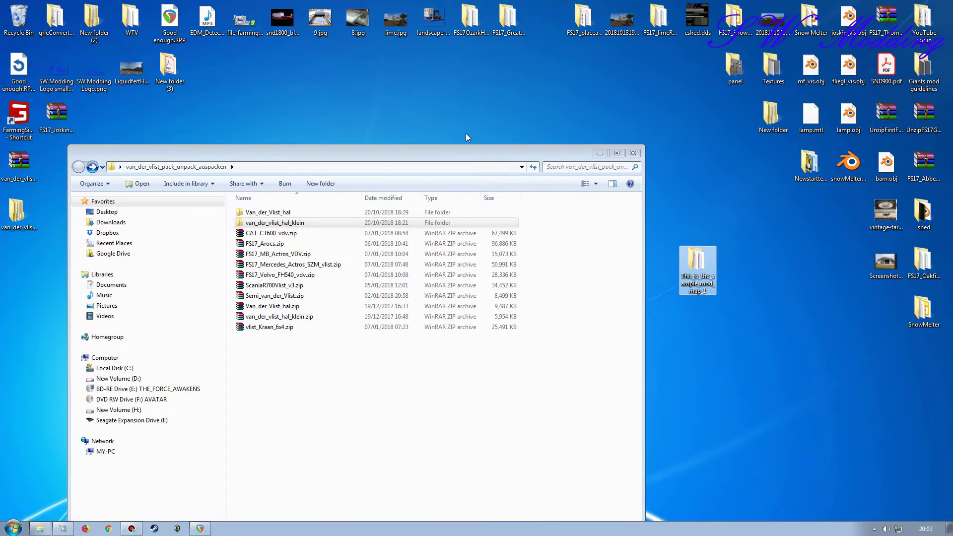
pyautogui.moveTo(462, 157); pyautogui.dragTo(465, 33)
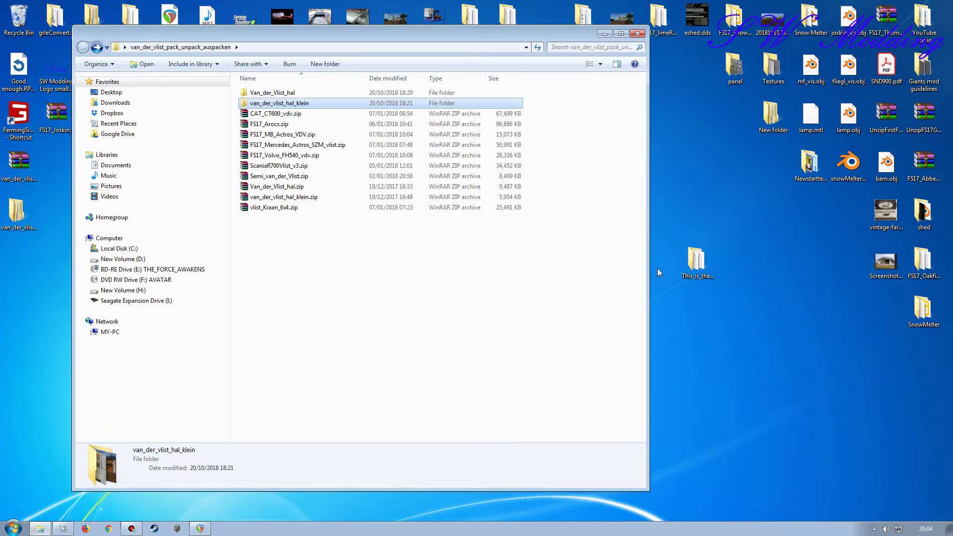
# - Open the maps folder of This_is_the_sample_mod_map_1 in a window beside the pack folder
pyautogui.doubleClick(696, 259)
pyautogui.moveTo(377, 51); pyautogui.dragTo(605, 39)
pyautogui.click(497, 136)
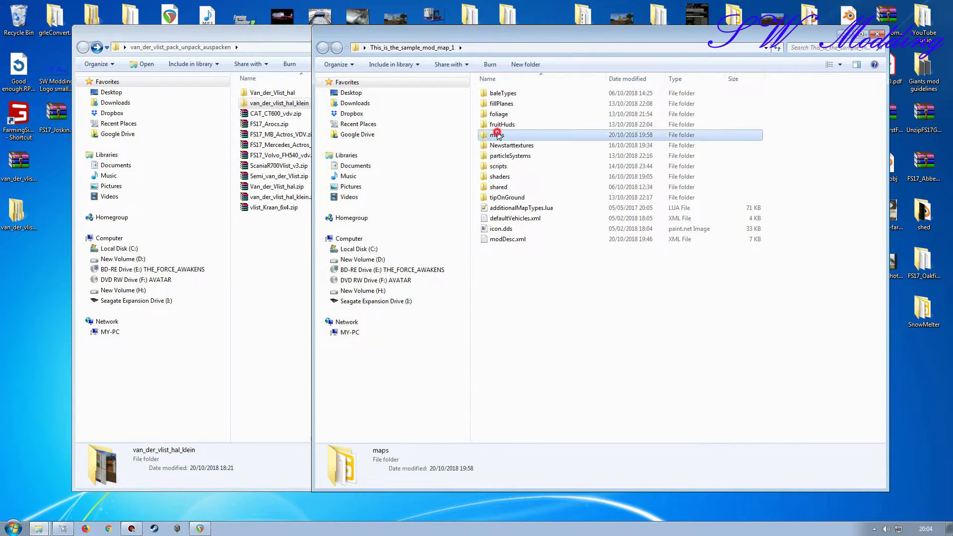
pyautogui.doubleClick(497, 135)
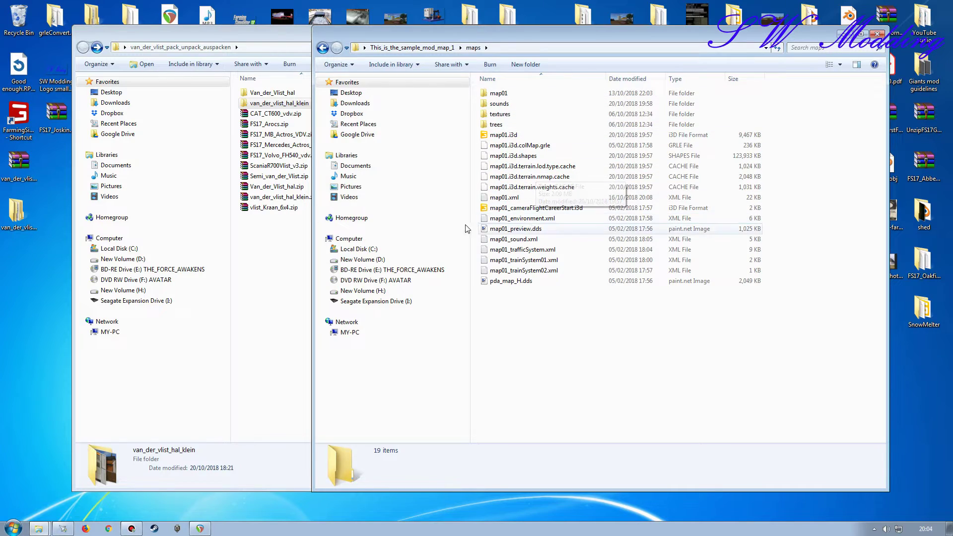
# - Copy the van_der_vlist_hal_klein folder into the sample map's maps folder and close the pack folder window
pyautogui.moveTo(278, 102); pyautogui.dragTo(585, 374, button='right')
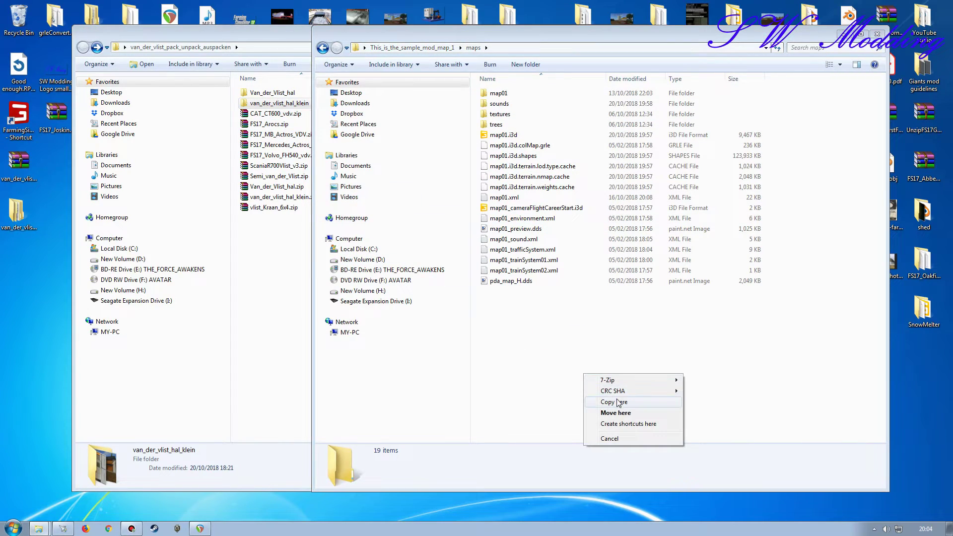
pyautogui.click(617, 402)
pyautogui.click(260, 33)
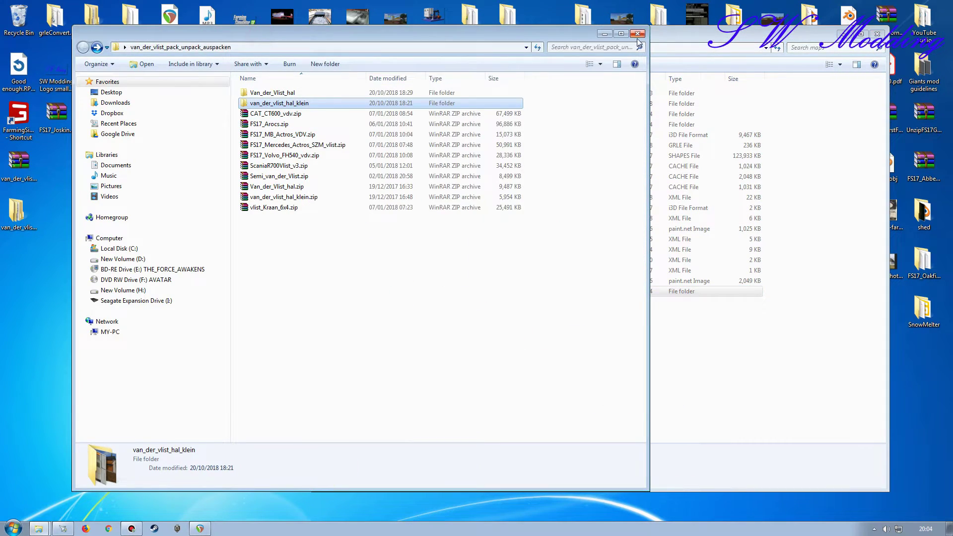
pyautogui.click(638, 34)
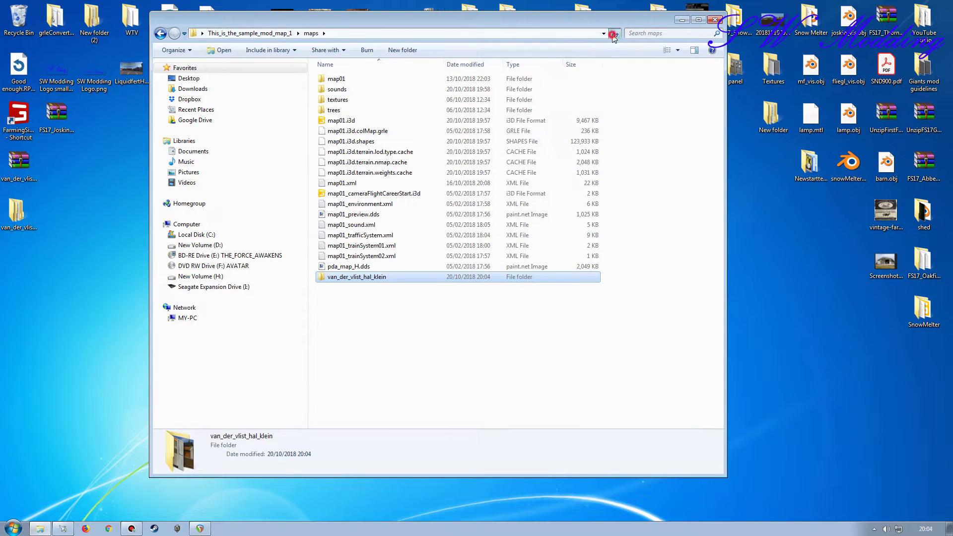
# - Refresh the maps folder and rename the copied van_der_vlist_hal_klein folder as shed
pyautogui.click(614, 35)
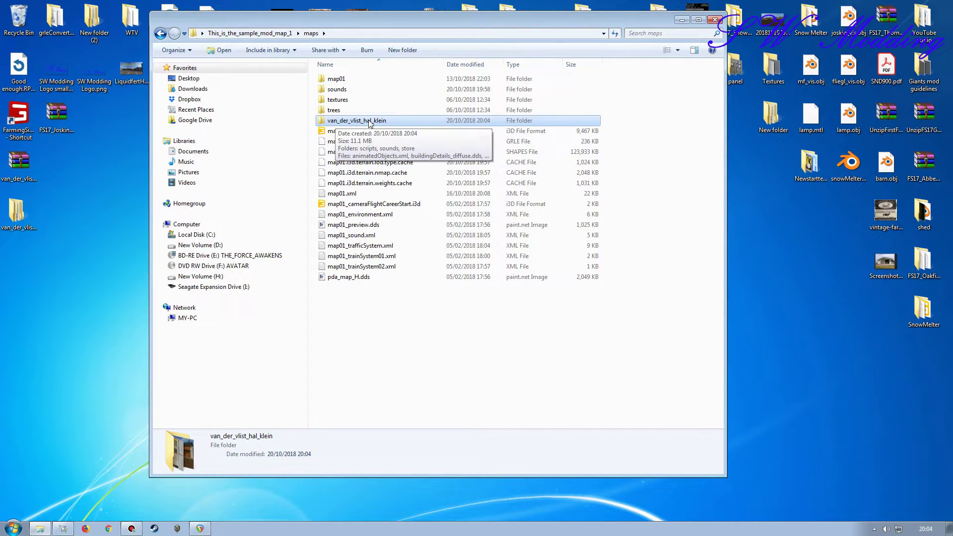
pyautogui.click(367, 120)
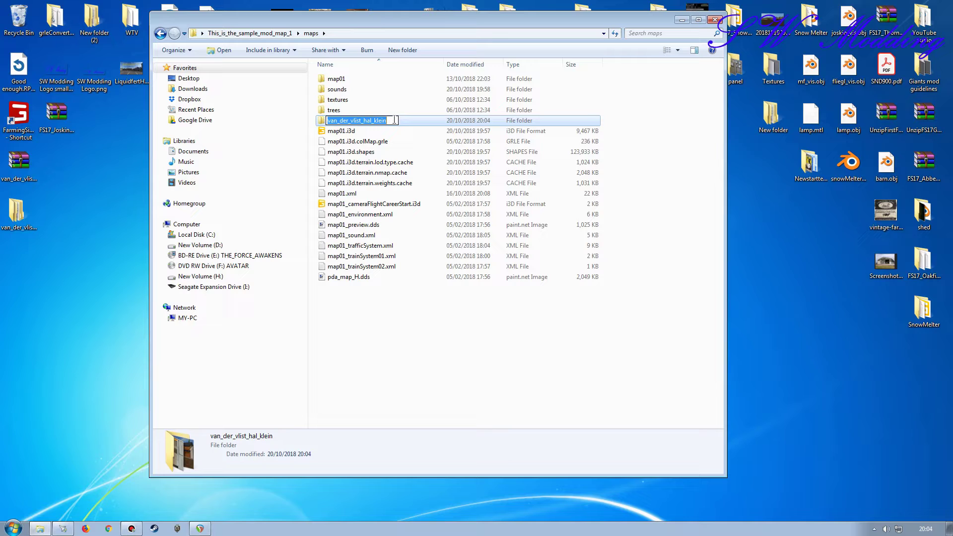
pyautogui.write('shed')
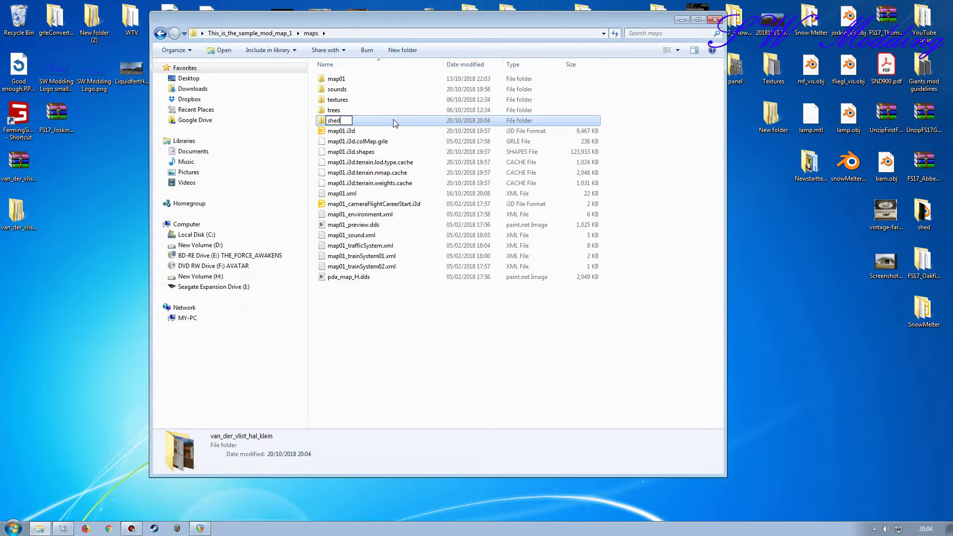
pyautogui.press('Return')
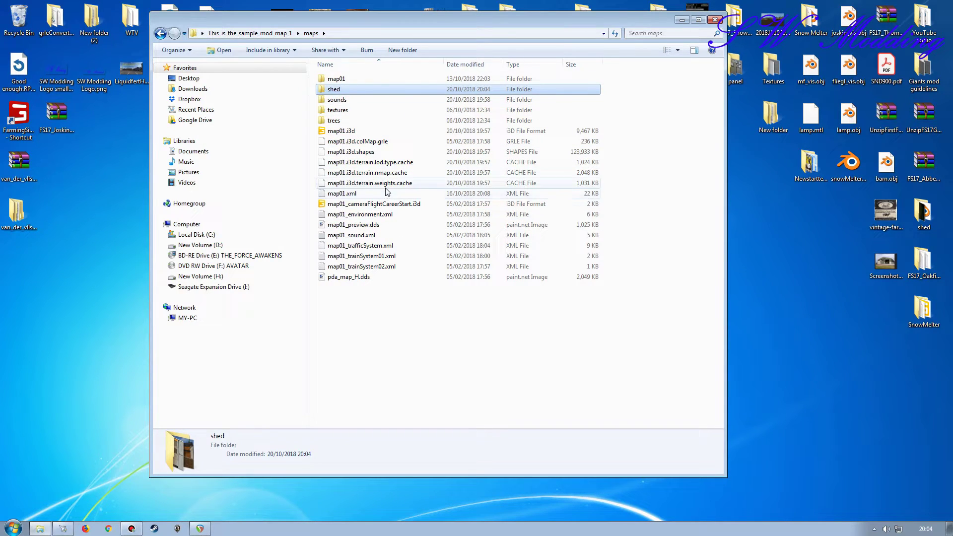
# - Open the shed folder and examine the contents of its store and scripts subfolders
pyautogui.doubleClick(341, 90)
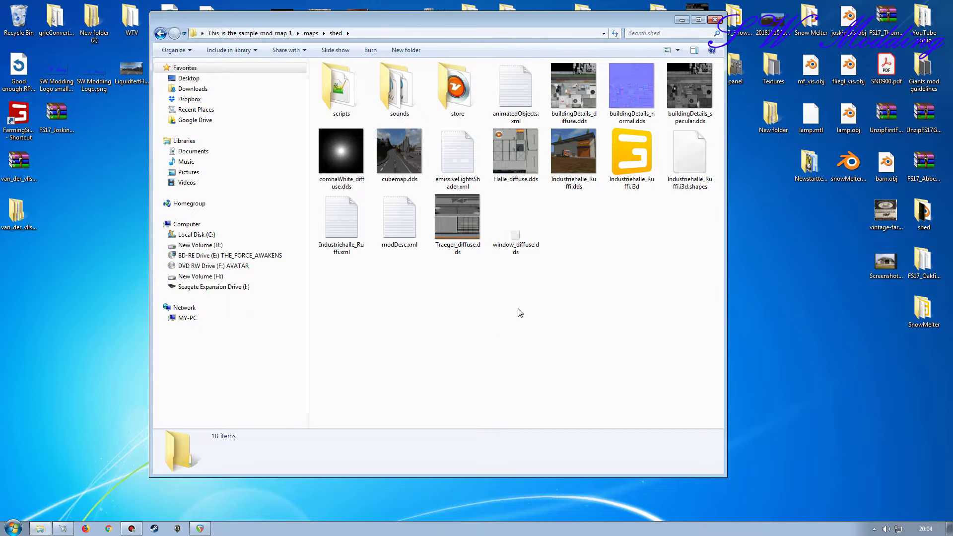
pyautogui.click(457, 88)
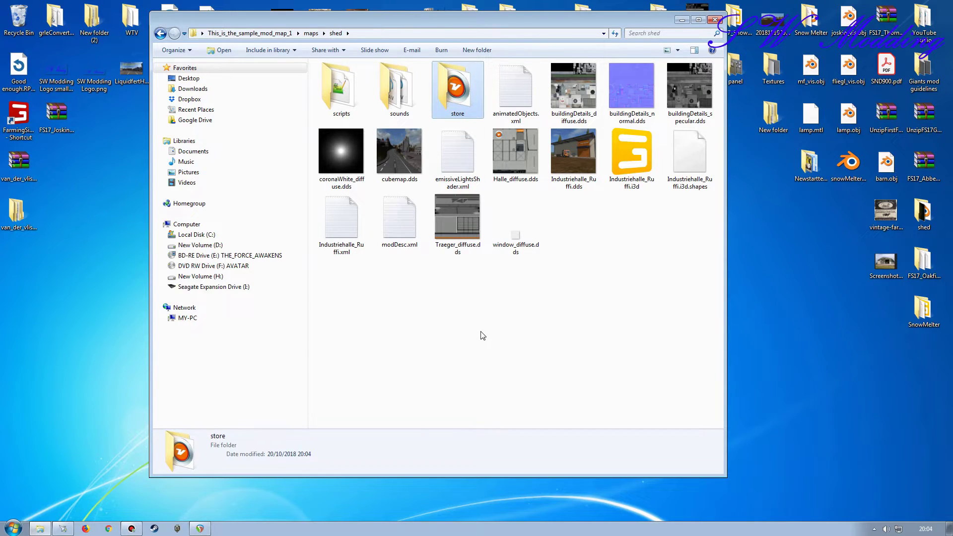
pyautogui.doubleClick(456, 88)
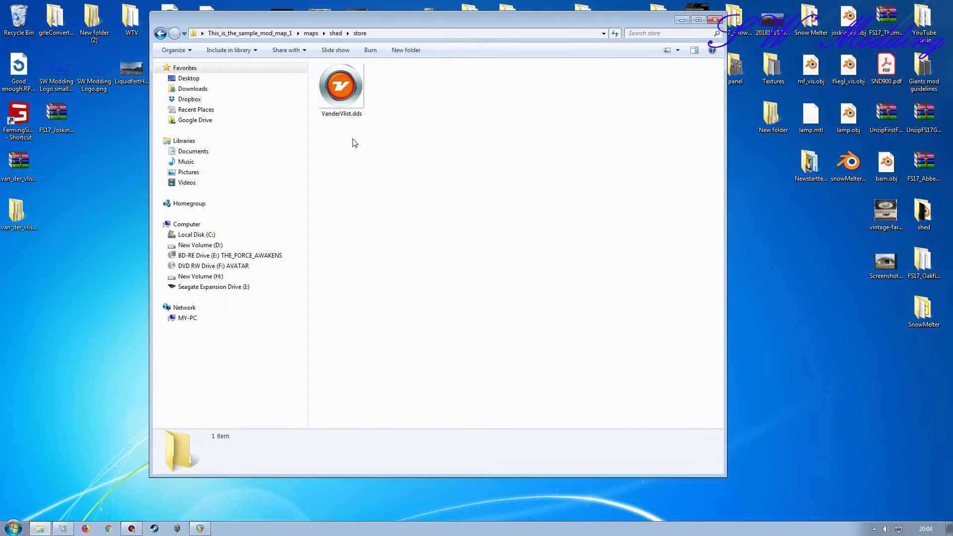
pyautogui.press('BackSpace')
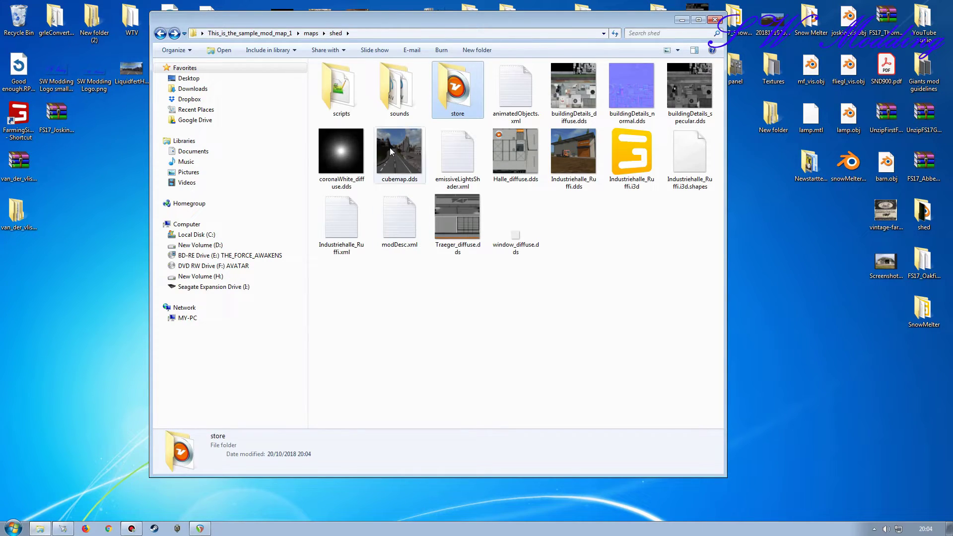
pyautogui.doubleClick(347, 88)
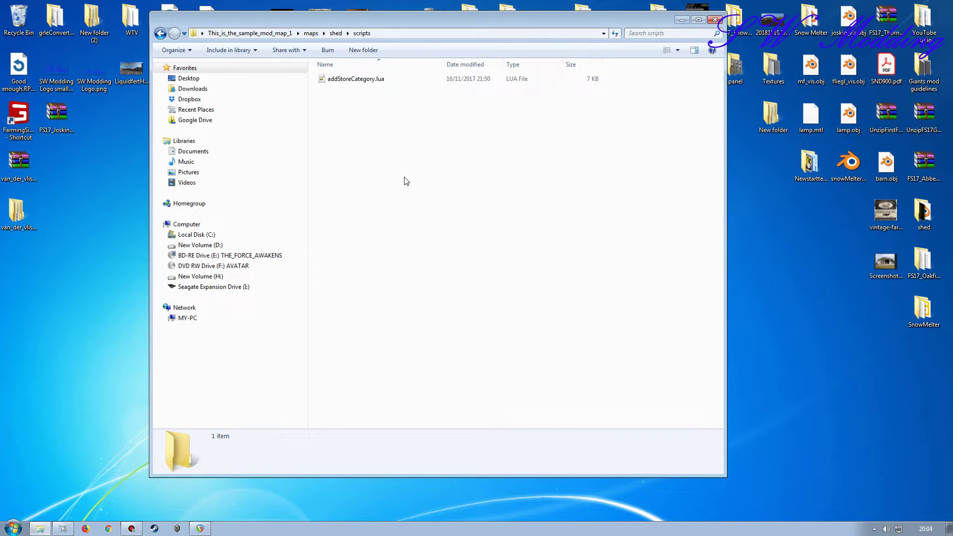
pyautogui.press('BackSpace')
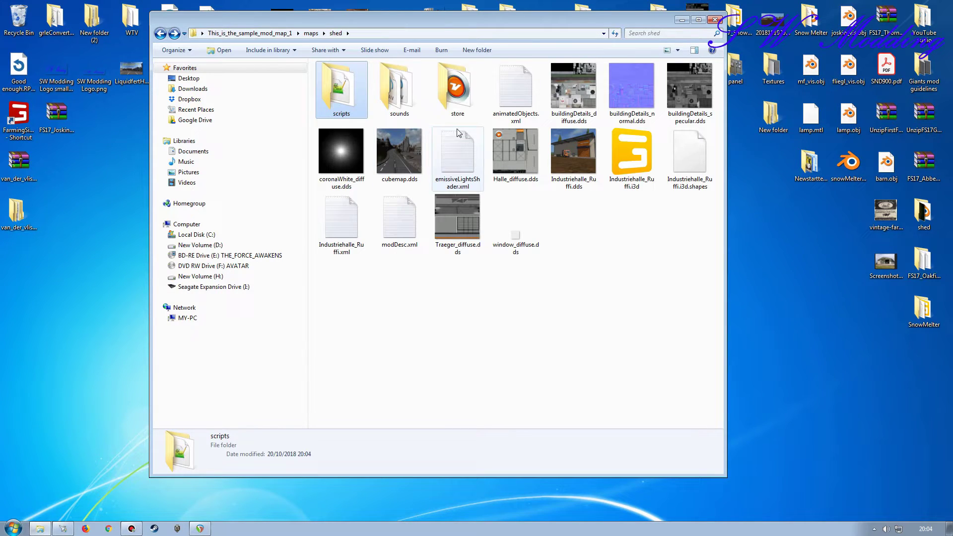
# - Delete the scripts and store subfolders from the shed folder
pyautogui.keyDown('ctrl'); pyautogui.click(465, 94); pyautogui.keyUp('ctrl')
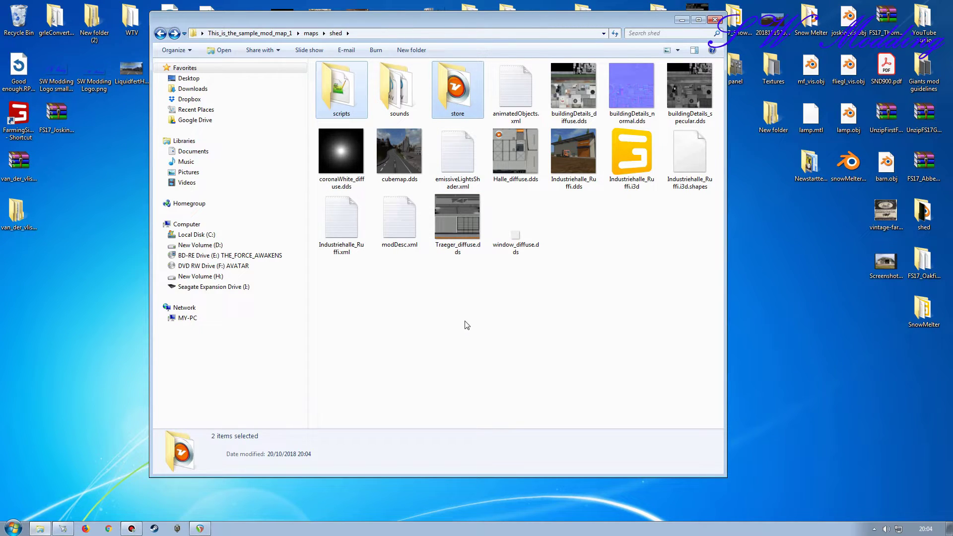
pyautogui.press('Delete')
pyautogui.click(519, 273)
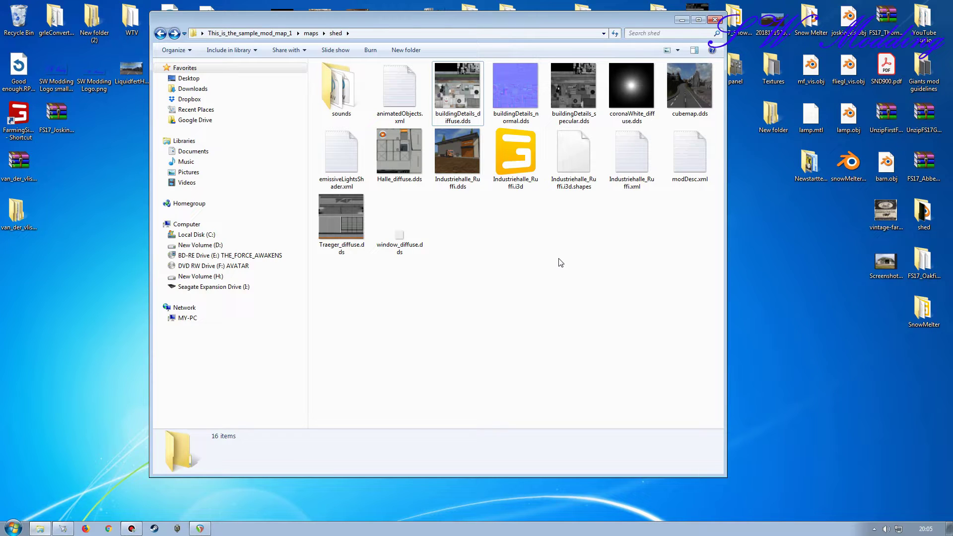
# - Check the image Industriehalle_Ruffi.dds and delete it from the shed folder
pyautogui.click(452, 162)
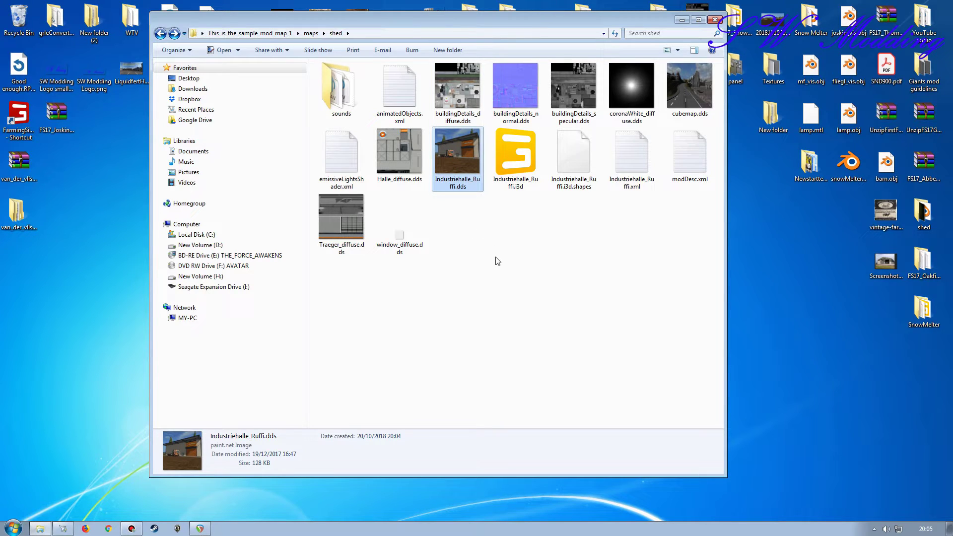
pyautogui.doubleClick(469, 155)
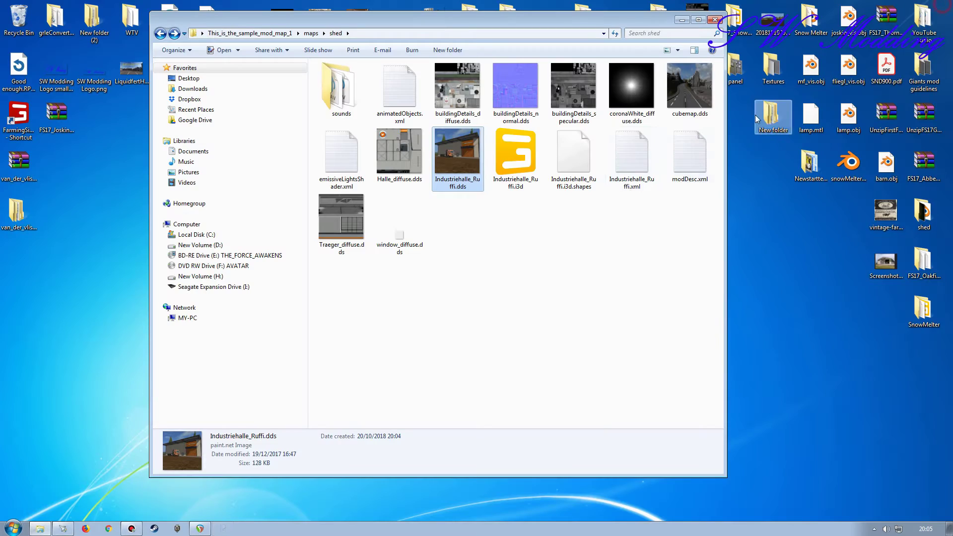
pyautogui.click(944, 5)
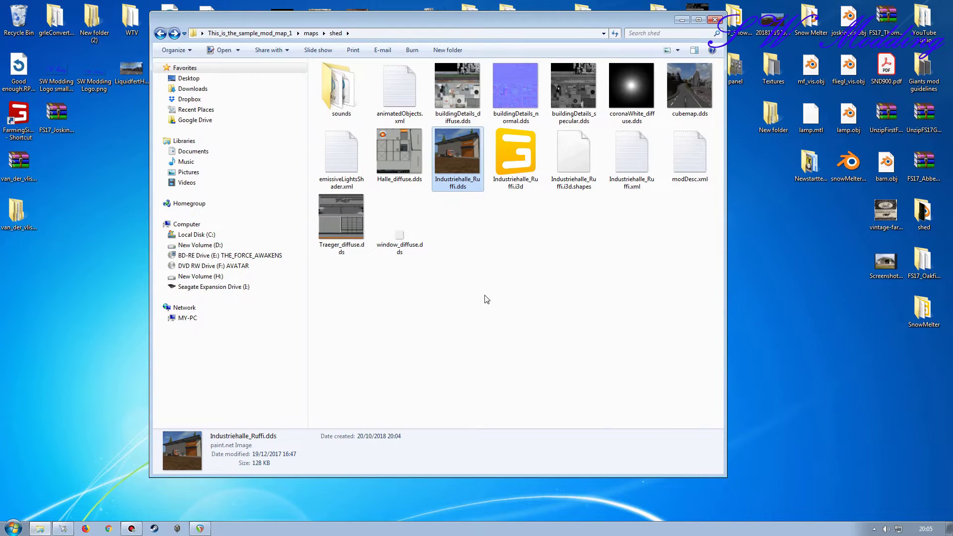
pyautogui.press('Delete')
pyautogui.click(512, 306)
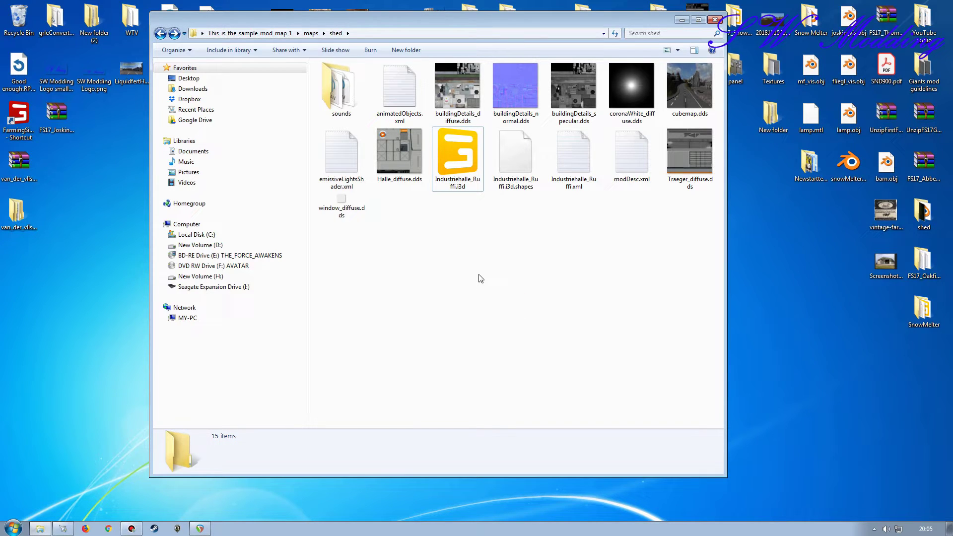
# - Review the contents of Industriehalle_Ruffi.xml in Notepad++ and close the file and the editor
pyautogui.doubleClick(584, 159)
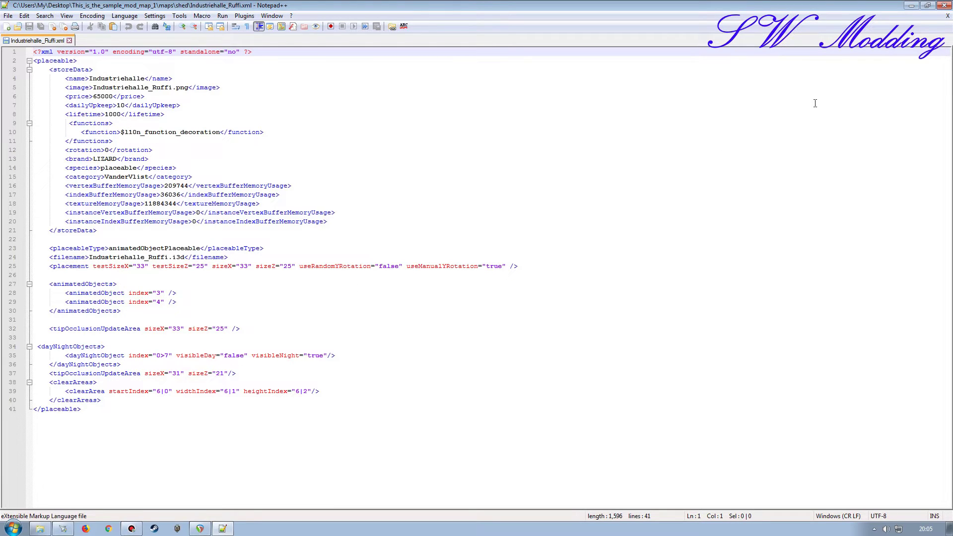
pyautogui.click(948, 15)
pyautogui.click(944, 5)
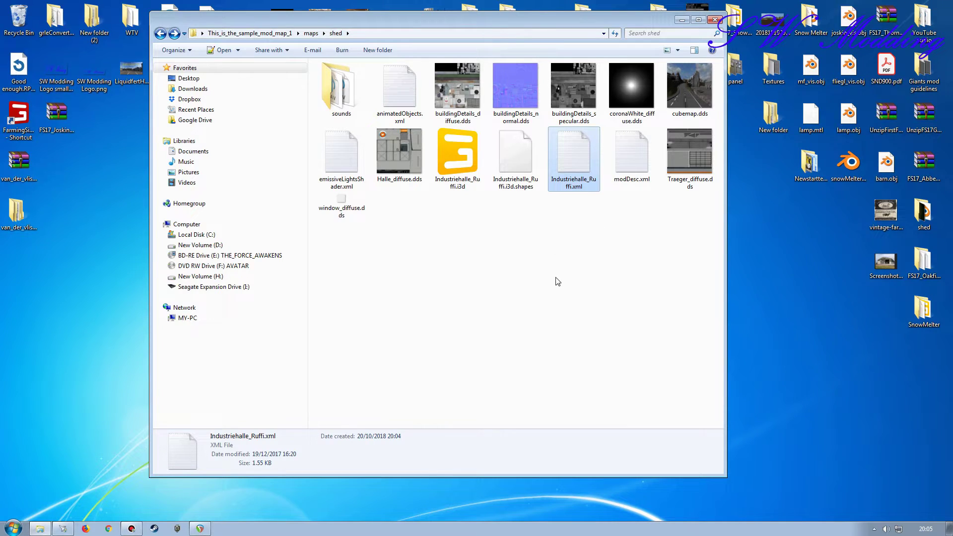
# - Delete Industriehalle_Ruffi.xml from the shed folder
pyautogui.press('Delete')
pyautogui.click(530, 303)
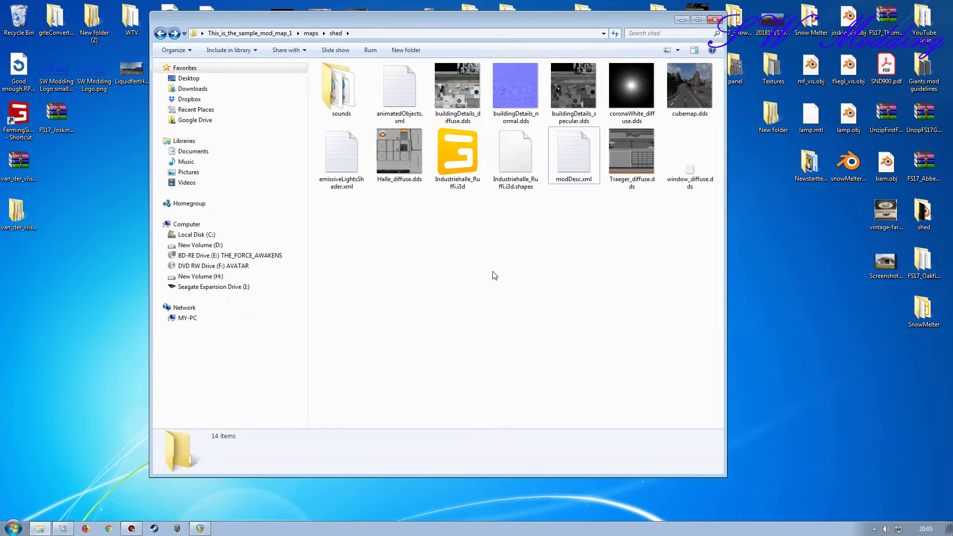
# - Check animatedObjects.xml in Notepad++ and move the file from the shed folder up to the maps folder
pyautogui.click(392, 101)
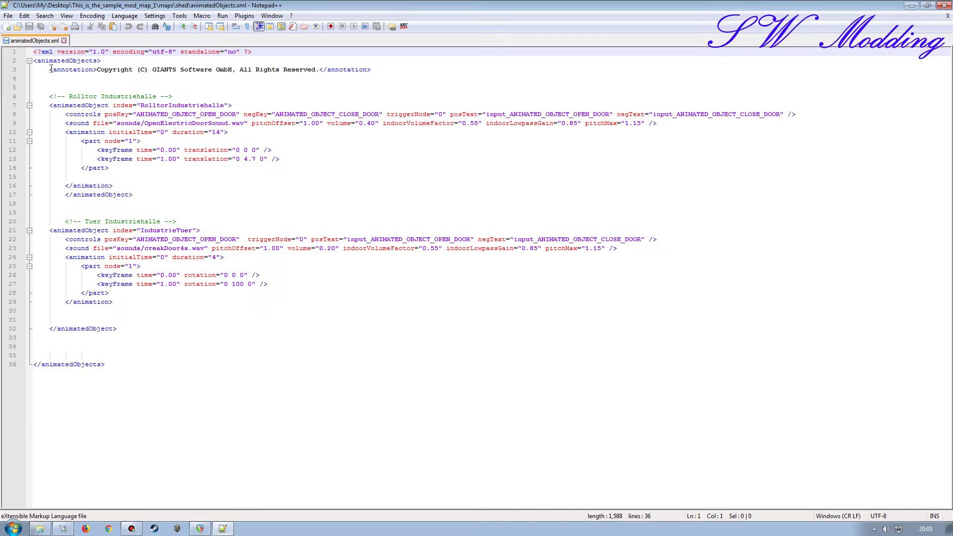
pyautogui.click(944, 5)
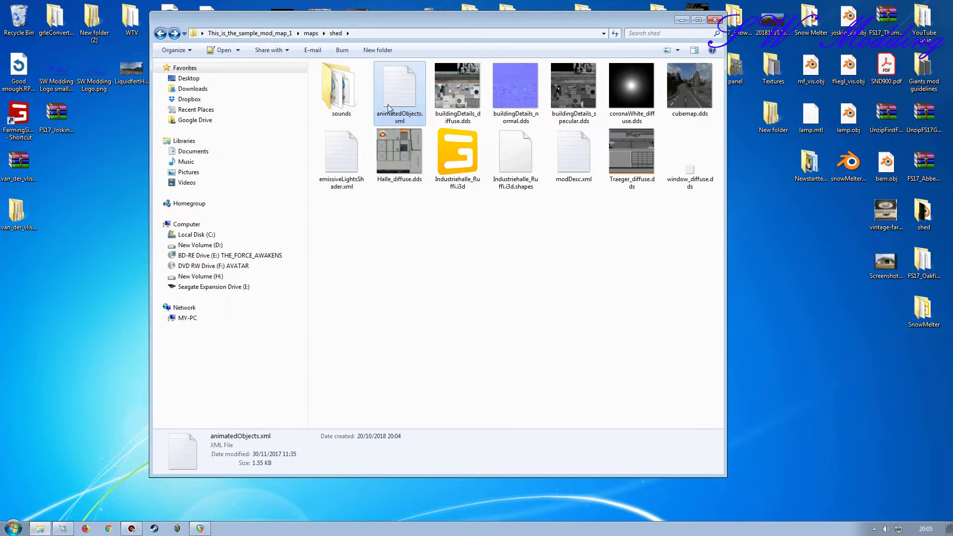
pyautogui.hotkey('alt', 'Up')
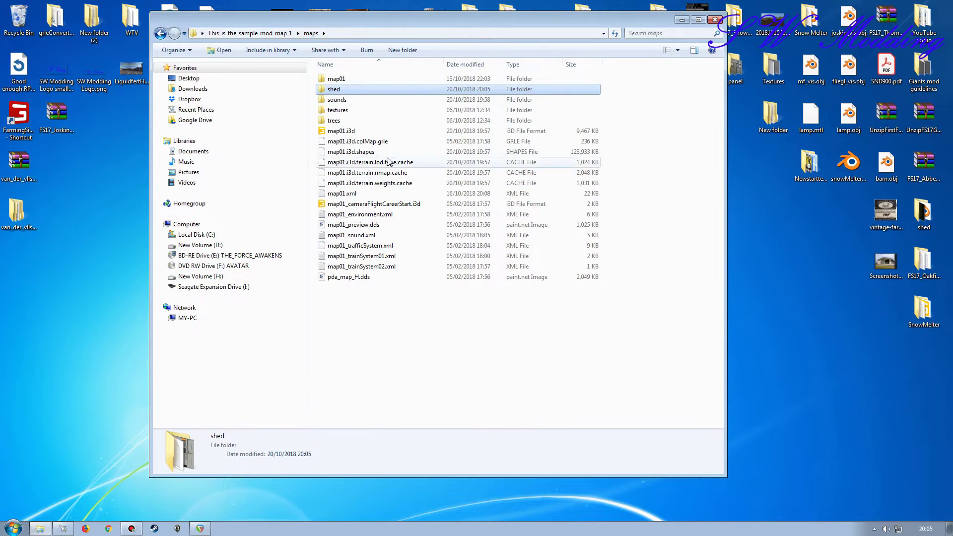
pyautogui.click(376, 356)
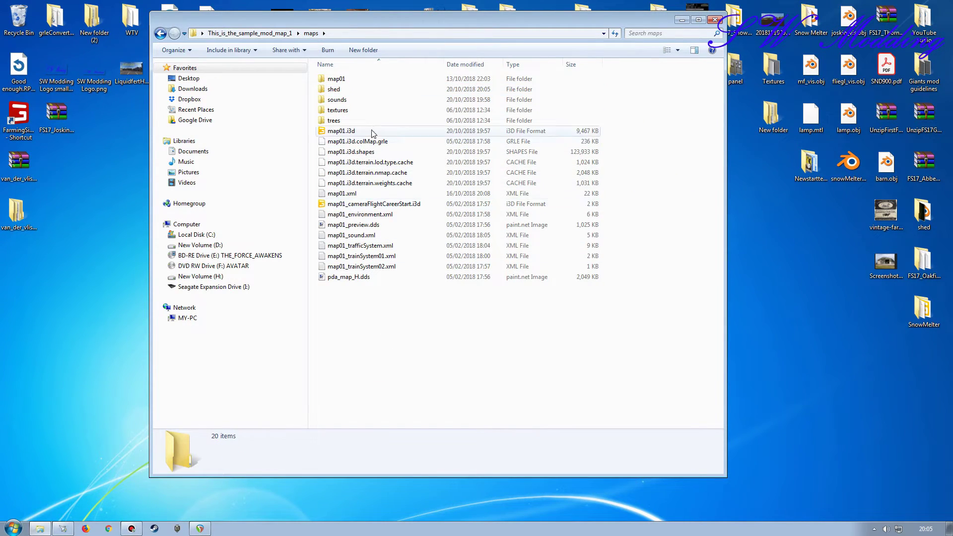
pyautogui.hotkey('ctrl', 'v')
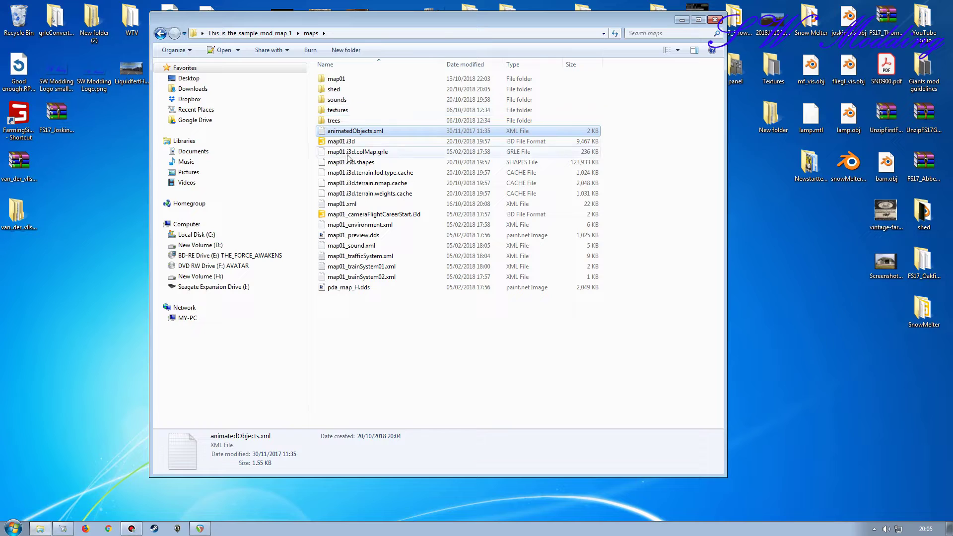
# - Review the door entries of animatedObjects.xml in the maps folder, including the RolltorIndustriehalle index, and close the editor
pyautogui.doubleClick(355, 130)
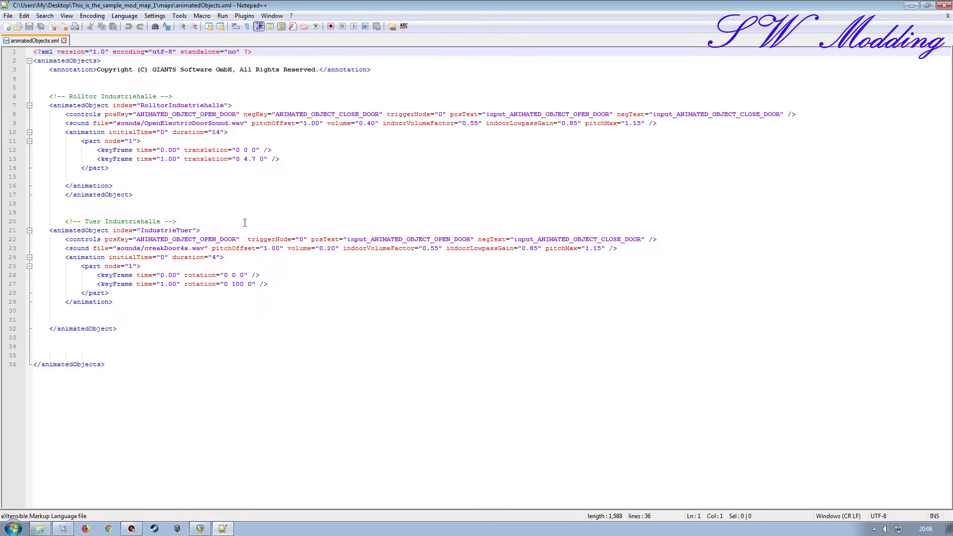
pyautogui.click(947, 15)
pyautogui.click(944, 6)
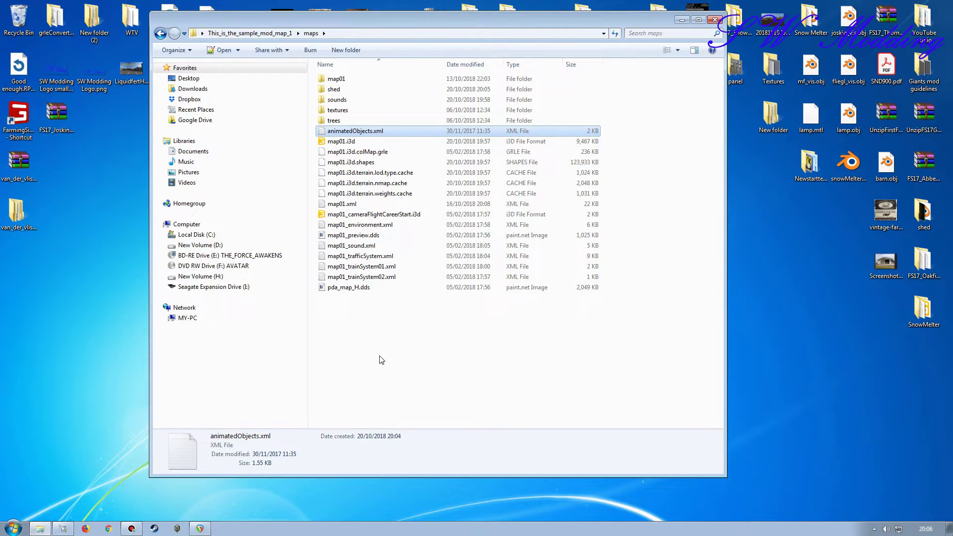
pyautogui.doubleClick(345, 132)
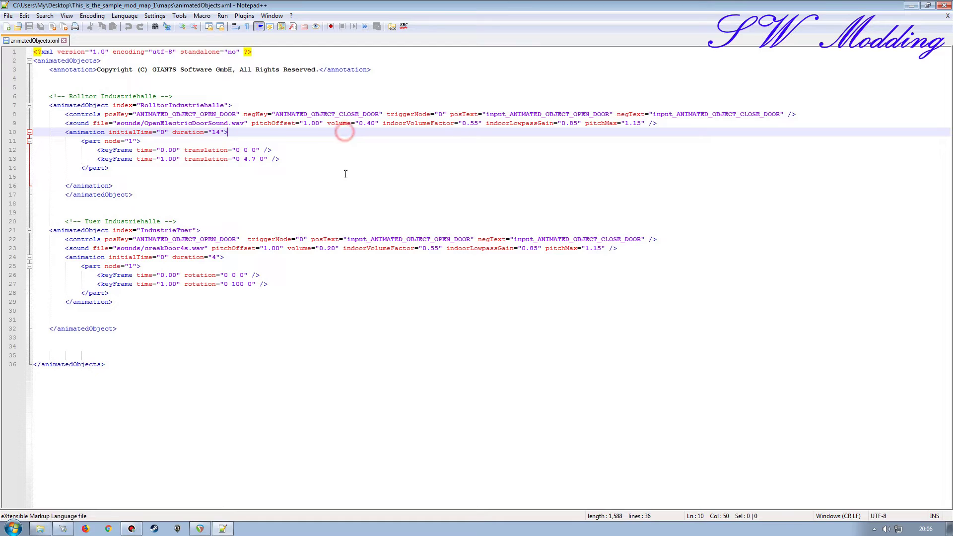
pyautogui.moveTo(142, 106); pyautogui.dragTo(195, 106)
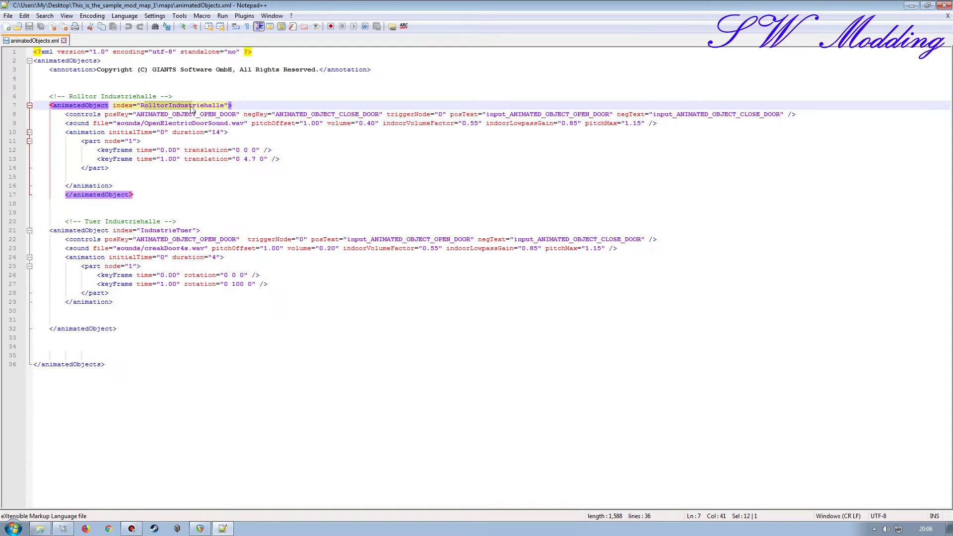
pyautogui.click(947, 15)
pyautogui.click(944, 6)
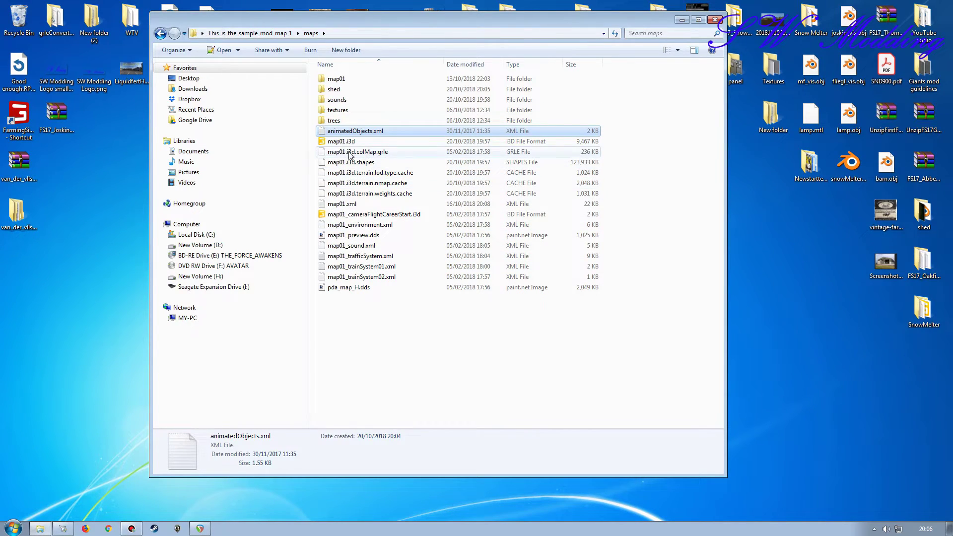
# - Move creakDoor4s.wav and OpenElectricDoorSound.wav from the shed's sounds subfolder to the sounds folder in maps
pyautogui.doubleClick(335, 91)
pyautogui.doubleClick(342, 89)
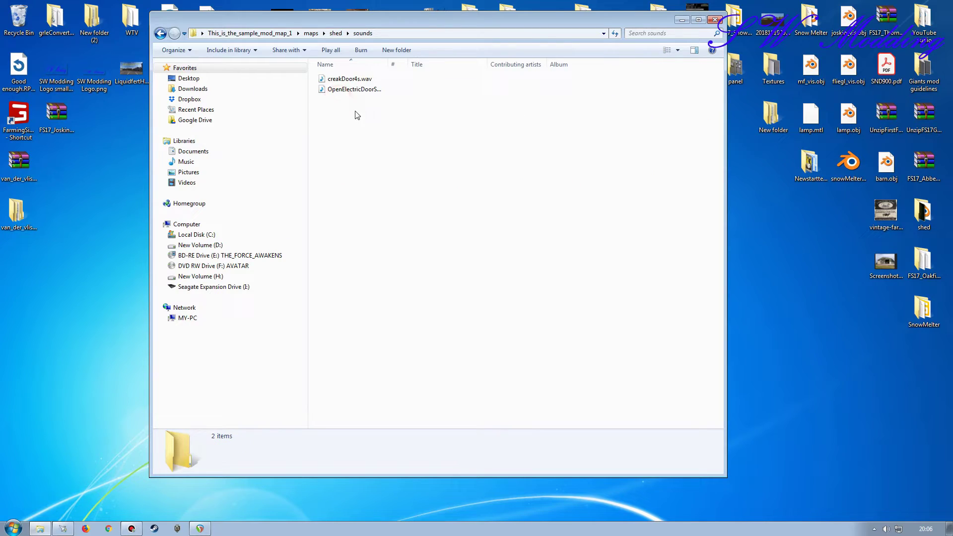
pyautogui.doubleClick(390, 64)
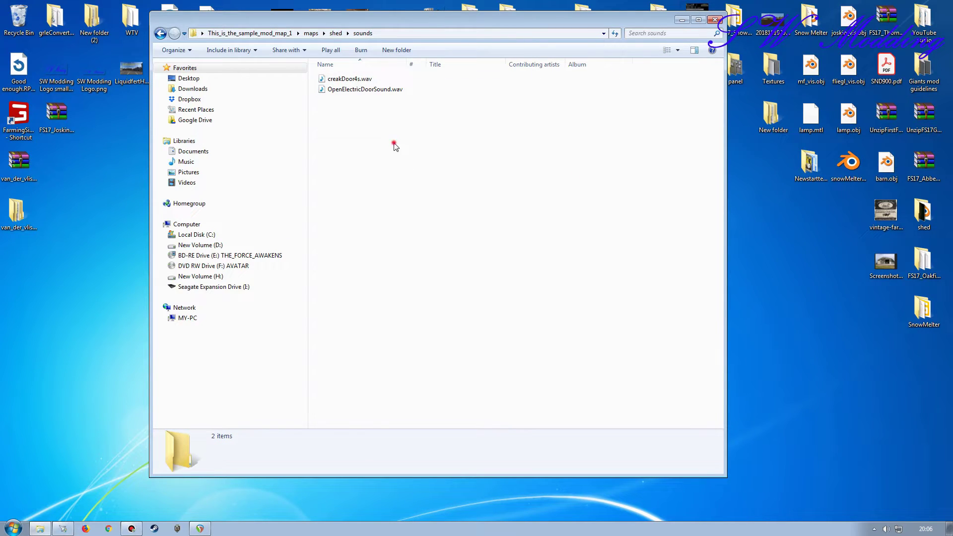
pyautogui.moveTo(402, 151); pyautogui.dragTo(347, 102)
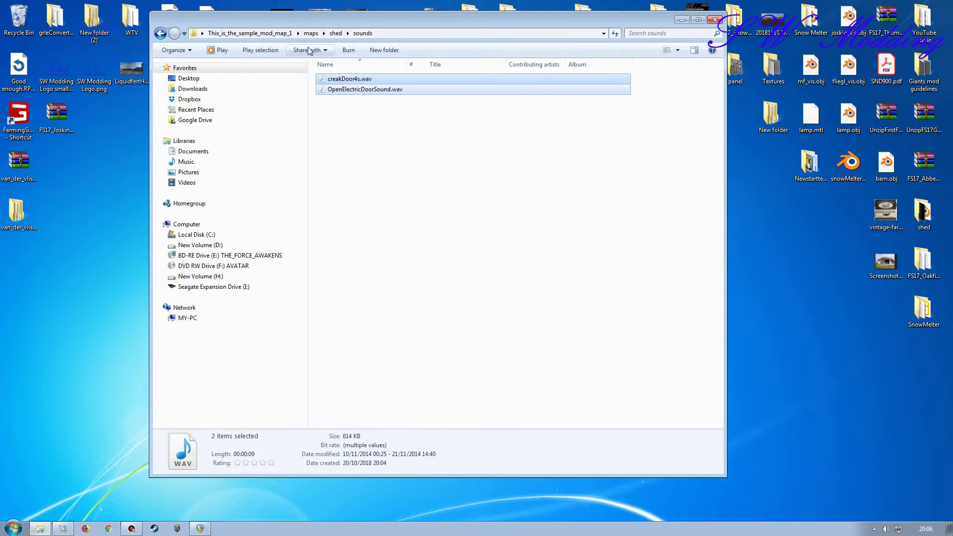
pyautogui.click(310, 33)
pyautogui.click(346, 99)
pyautogui.doubleClick(346, 99)
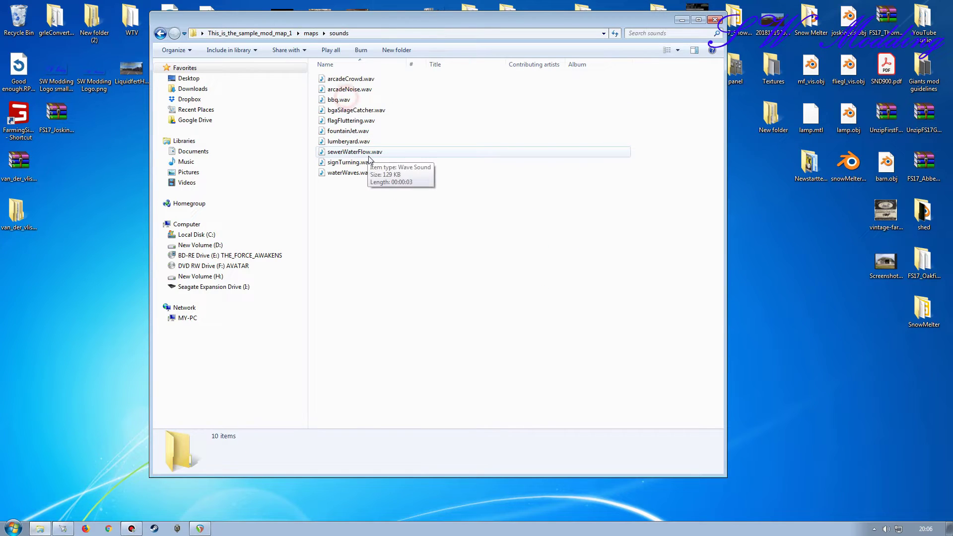
# - Delete emissiveLightsShader.xml and the sounds subfolder from the shed folder
pyautogui.click(311, 33)
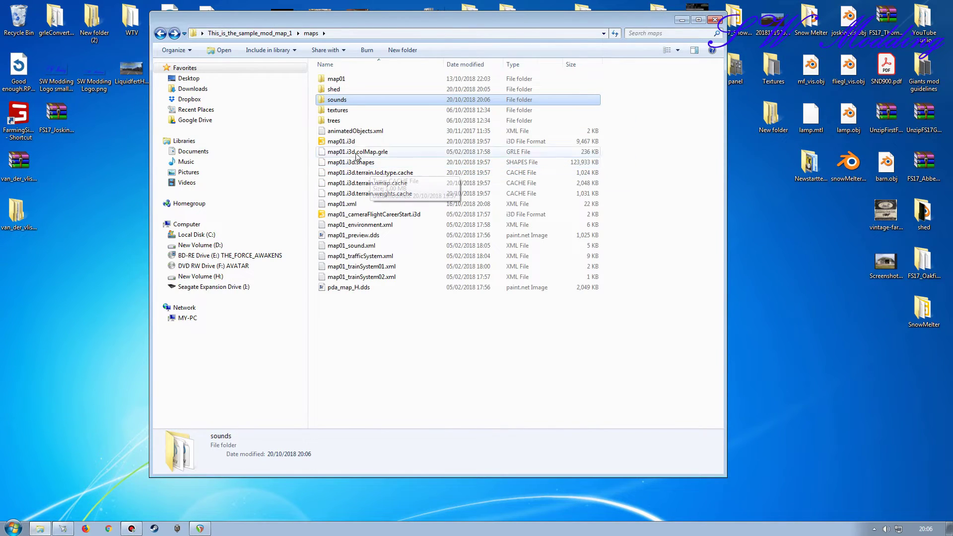
pyautogui.doubleClick(342, 89)
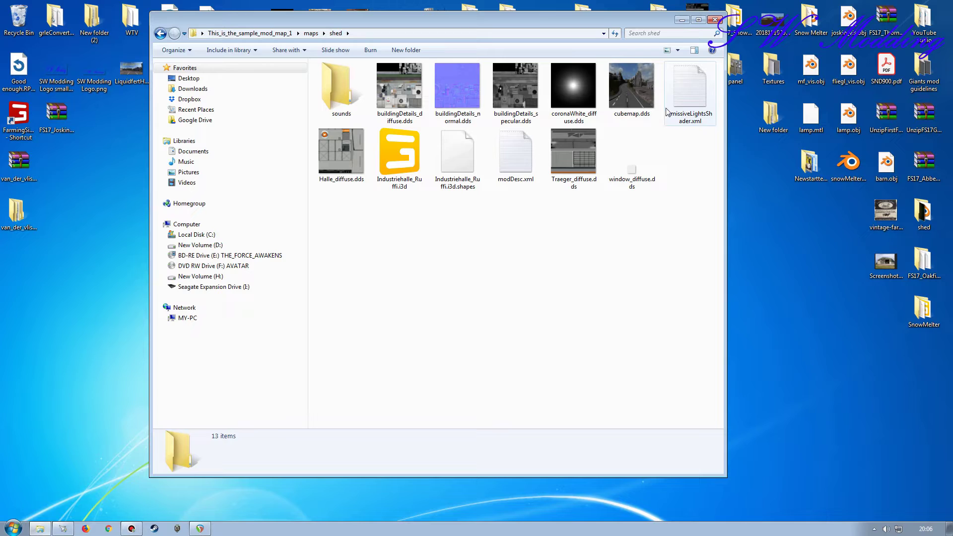
pyautogui.click(690, 94)
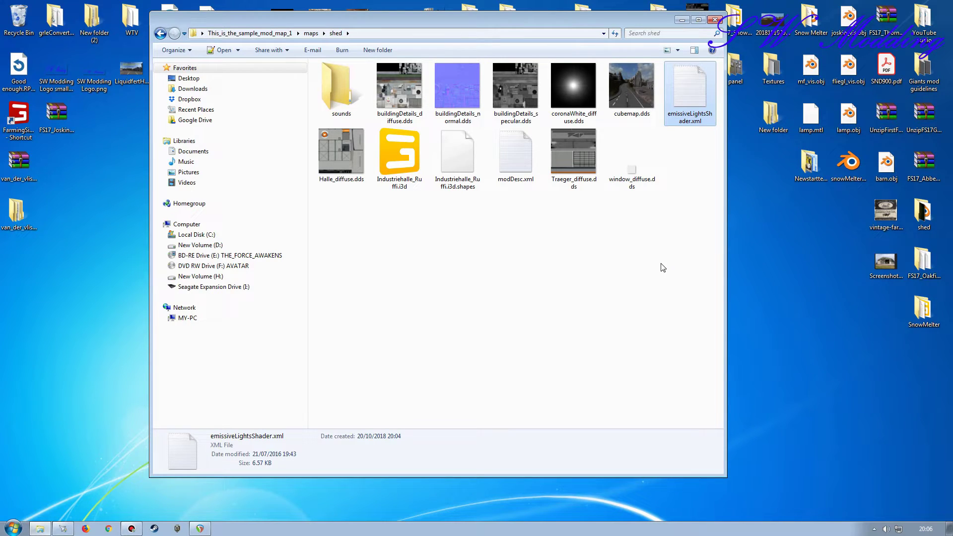
pyautogui.press('Delete')
pyautogui.click(515, 305)
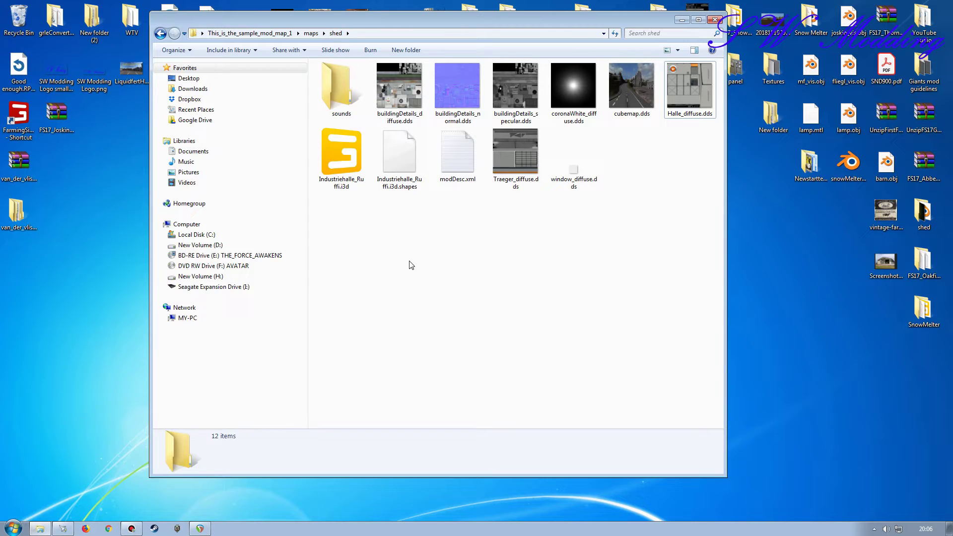
pyautogui.click(340, 89)
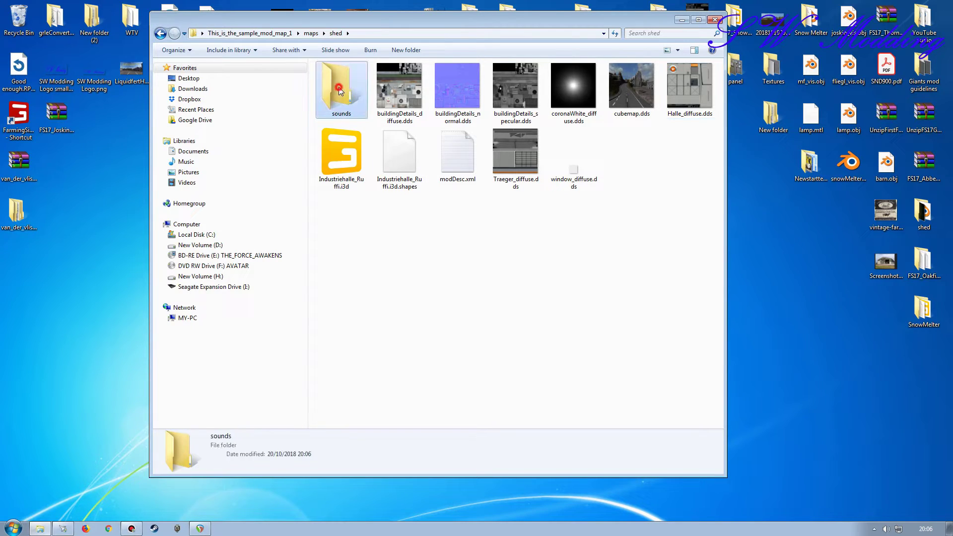
pyautogui.press('Delete')
pyautogui.click(514, 305)
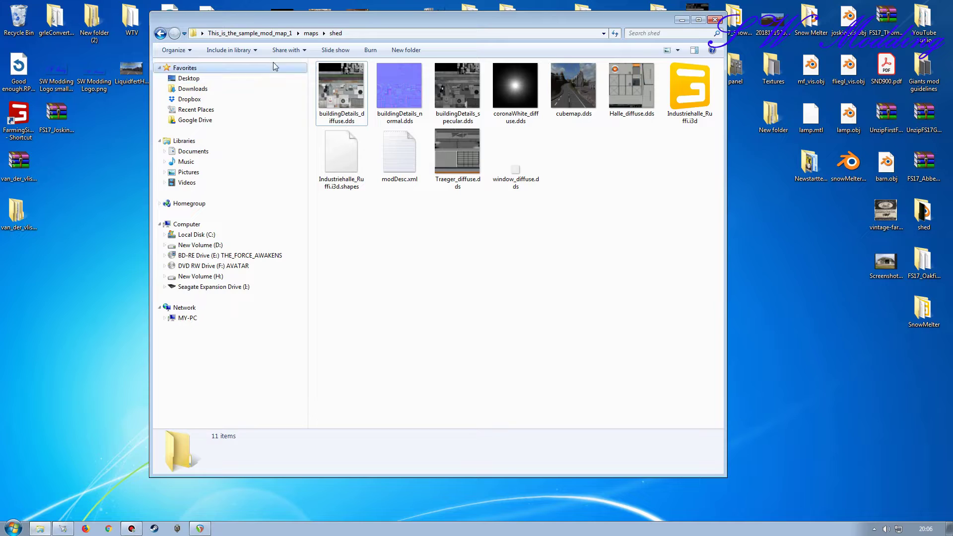
# - Check the map's shared folder for coronaWhite_diffuse.dds and delete the duplicate from the shed folder
pyautogui.click(263, 33)
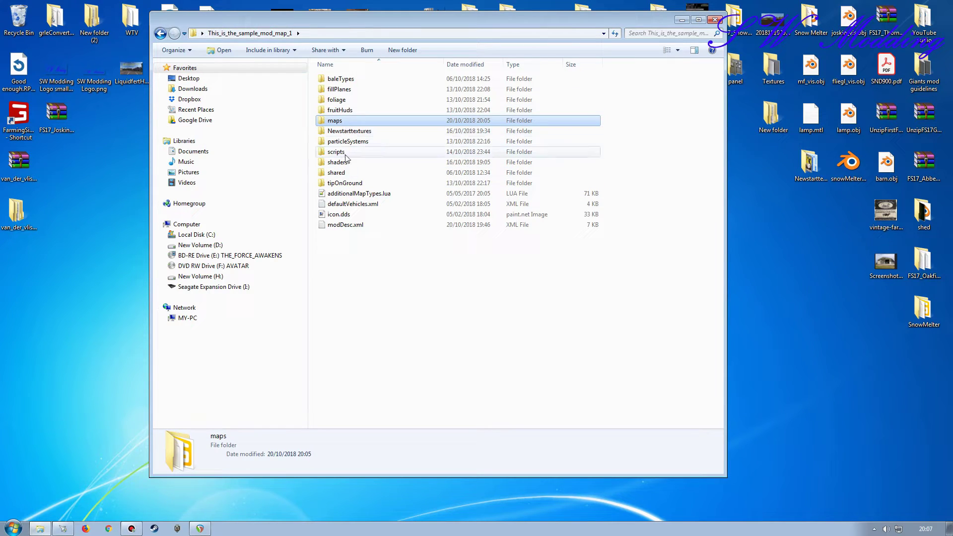
pyautogui.doubleClick(345, 172)
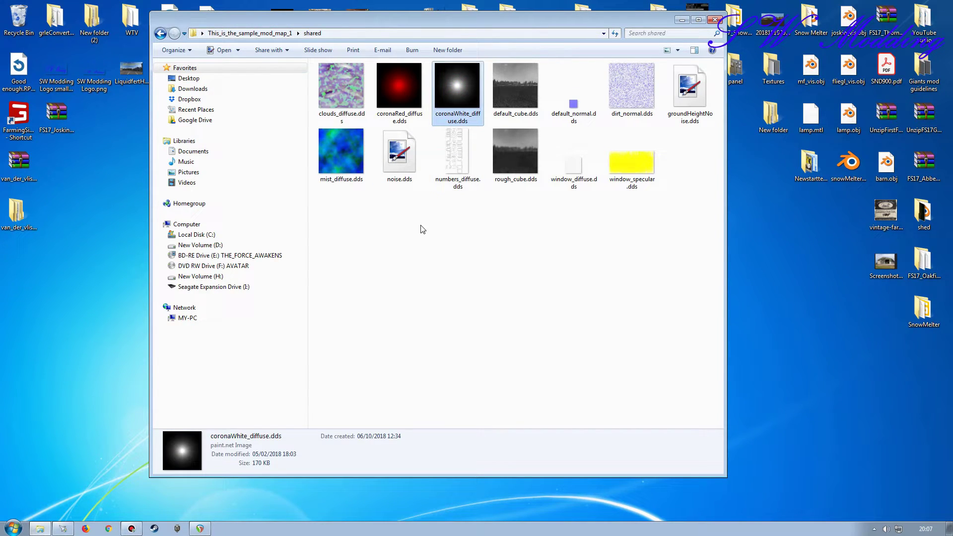
pyautogui.press('BackSpace')
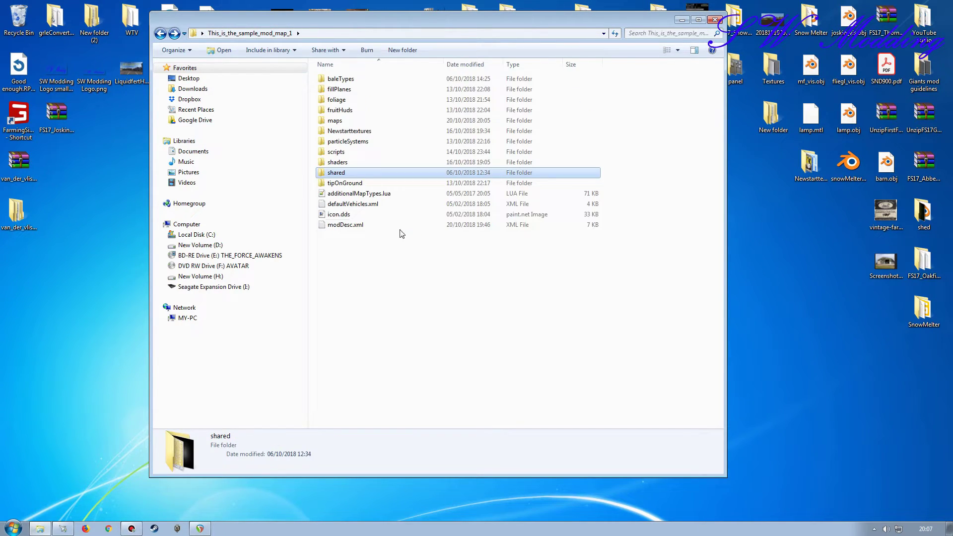
pyautogui.doubleClick(345, 119)
pyautogui.doubleClick(333, 90)
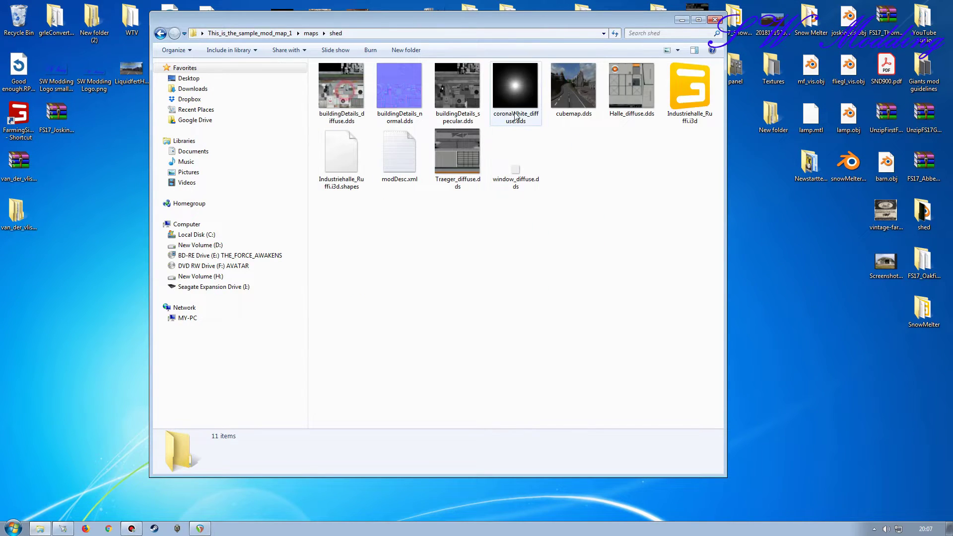
pyautogui.click(523, 87)
pyautogui.press('Delete')
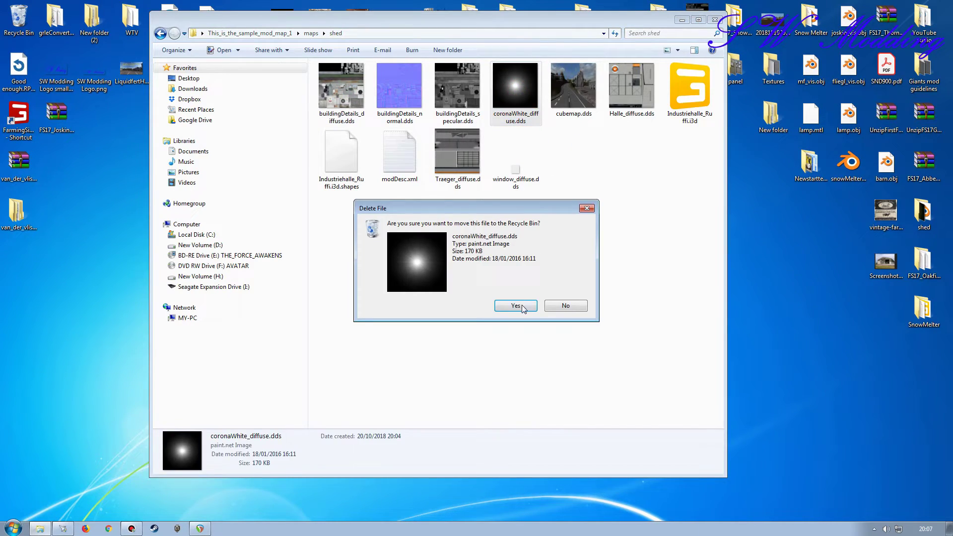
pyautogui.click(522, 305)
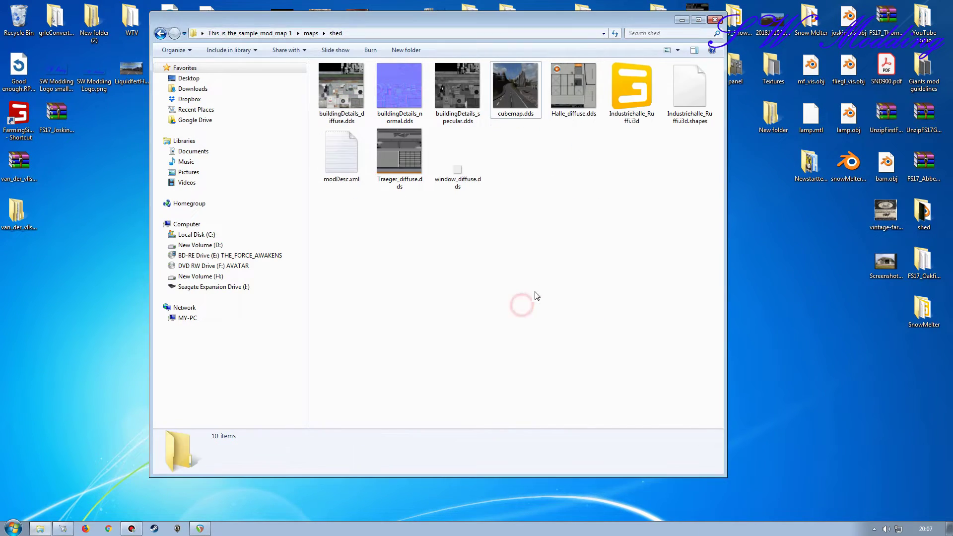
# - Open Industriehalle_Ruffi.i3d in Notepad++ and prefix the coronaWhite_diffuse.png file path with ../../shared/
pyautogui.rightClick(627, 103)
pyautogui.click(660, 139)
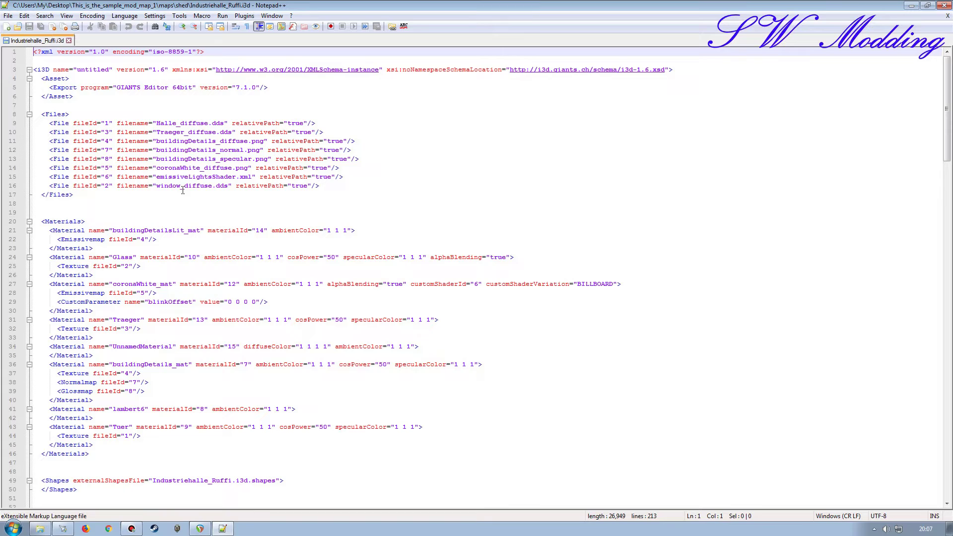
pyautogui.click(158, 169)
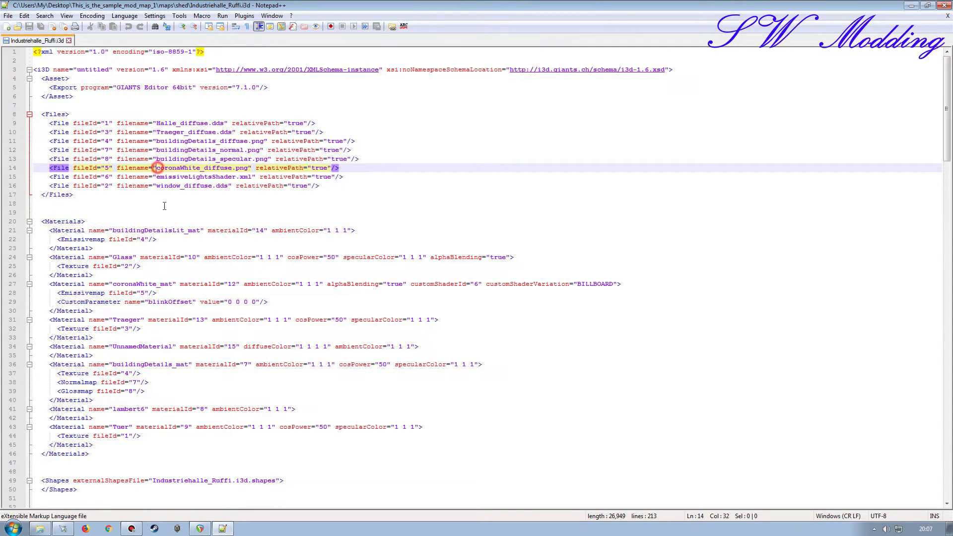
pyautogui.write('../../')
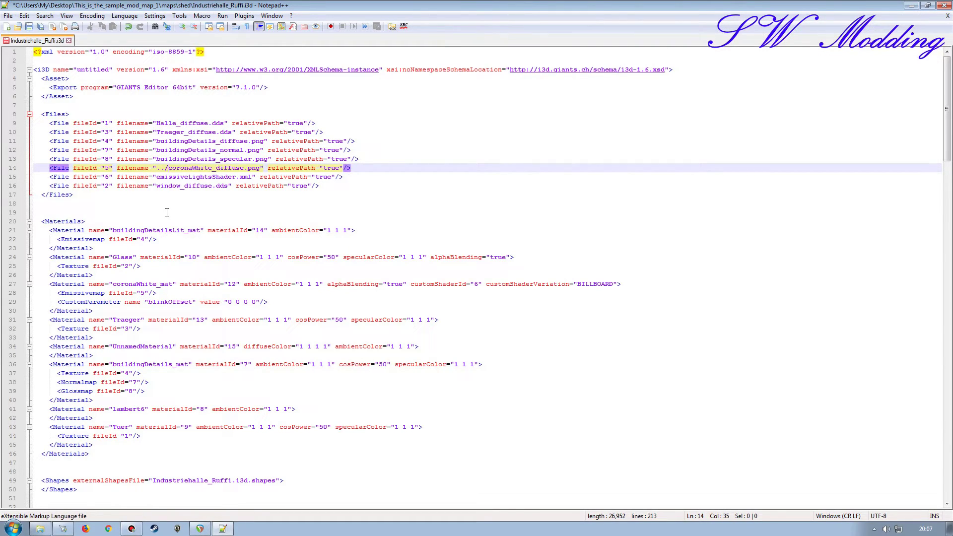
pyautogui.write('sh')
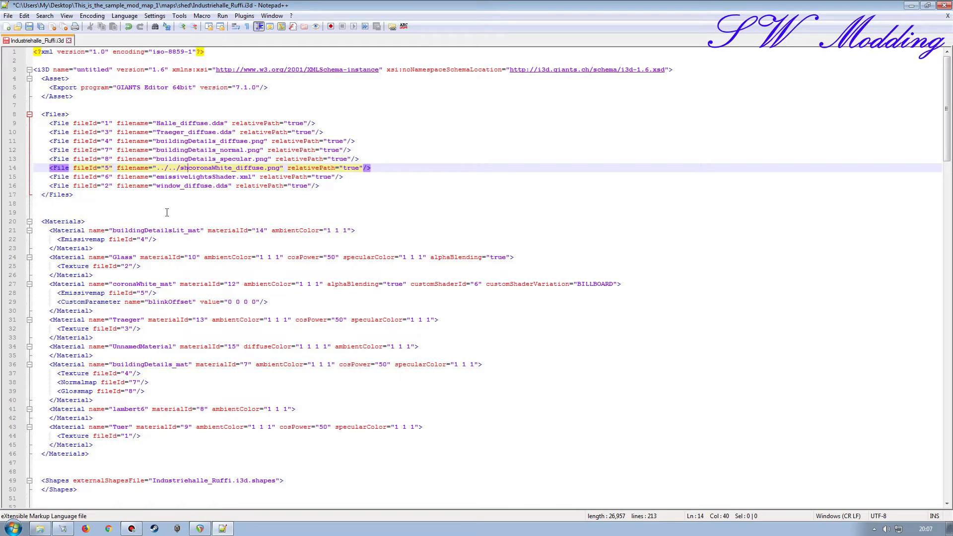
pyautogui.write('ared/')
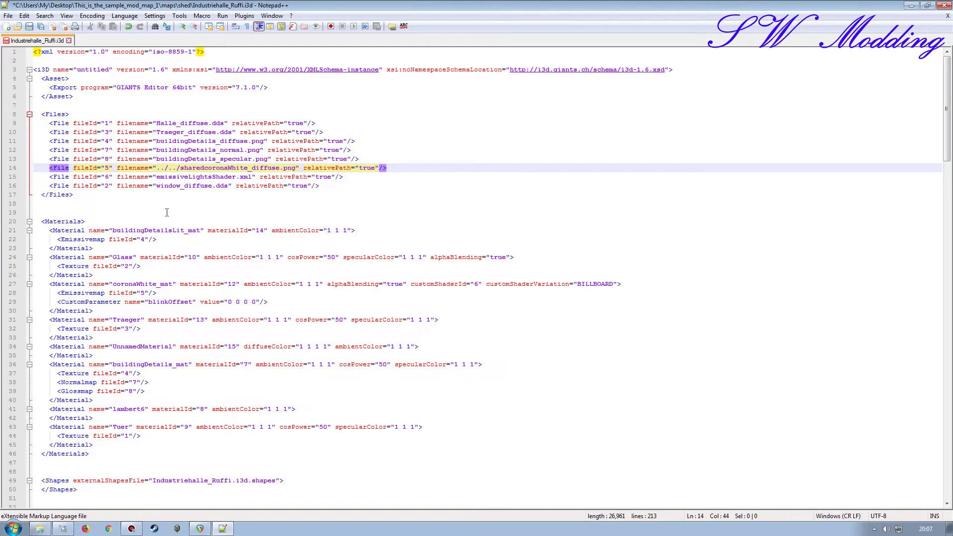
# - Prefix the emissiveLightsShader.xml file path with ../../shaders/, save the i3d file and close Notepad++
pyautogui.click(158, 177)
pyautogui.write('../../shaders/')
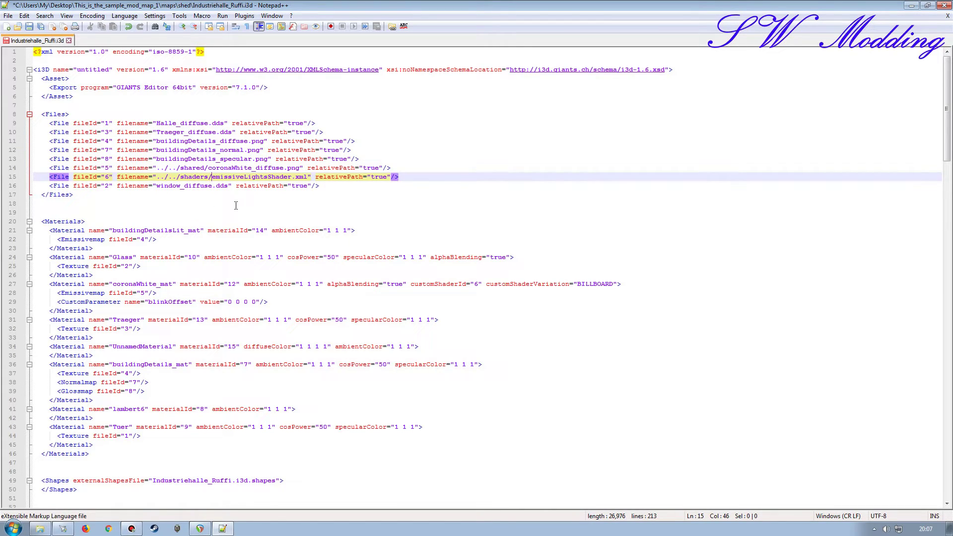
pyautogui.click(29, 27)
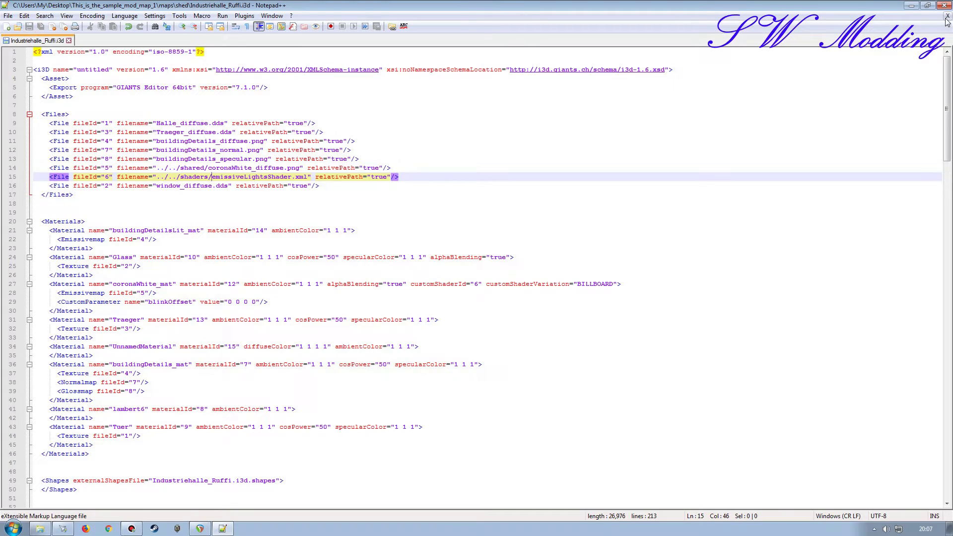
pyautogui.click(943, 6)
# - Open Industriehalle_Ruffi.i3d in GIANTS Editor 7.1.0 to check that the hall loads properly, and close the editor
pyautogui.doubleClick(632, 89)
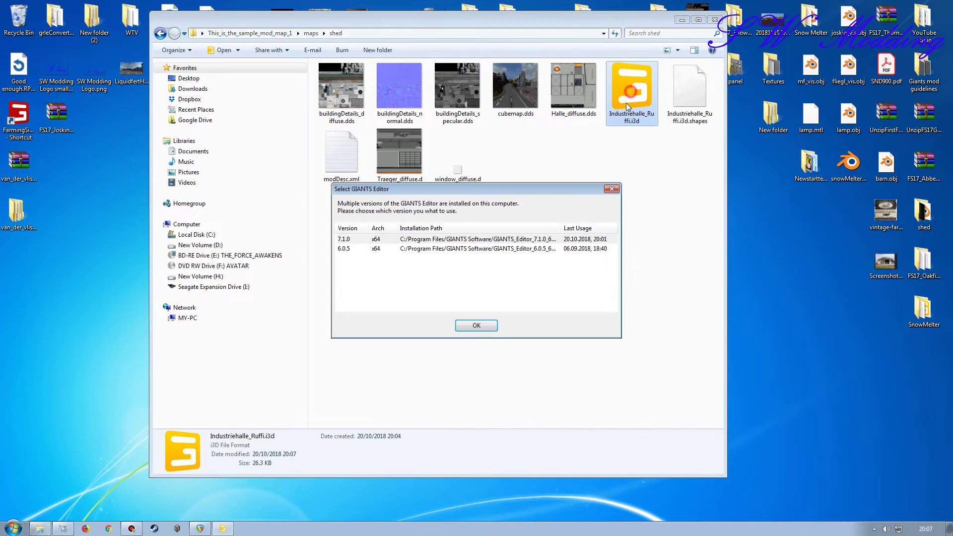
pyautogui.click(480, 323)
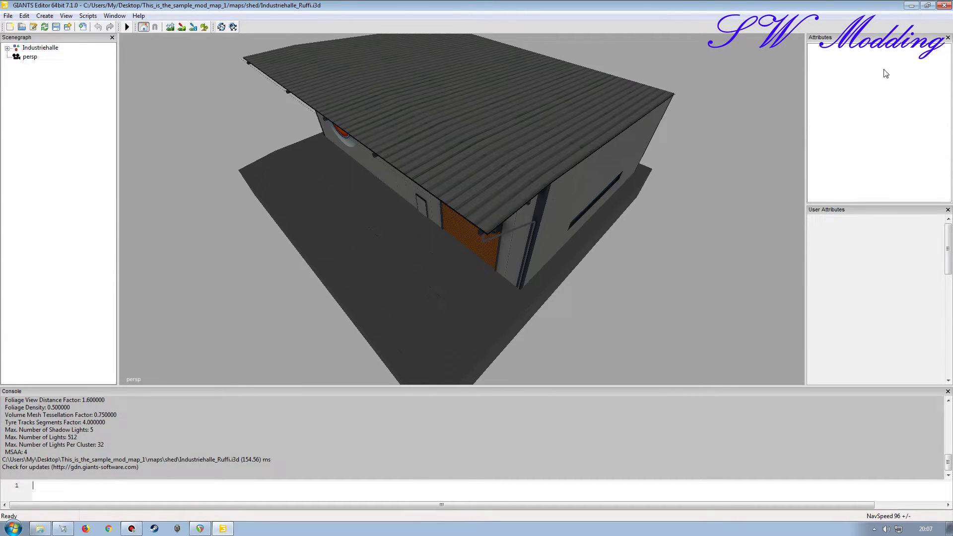
pyautogui.click(943, 6)
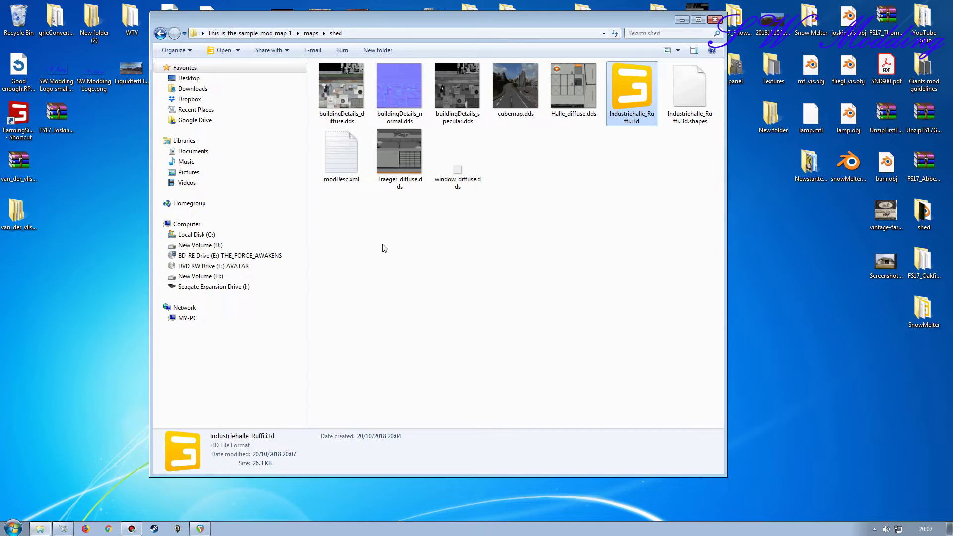
# - Review the shed folder's modDesc.xml in Notepad++ and close it
pyautogui.doubleClick(342, 154)
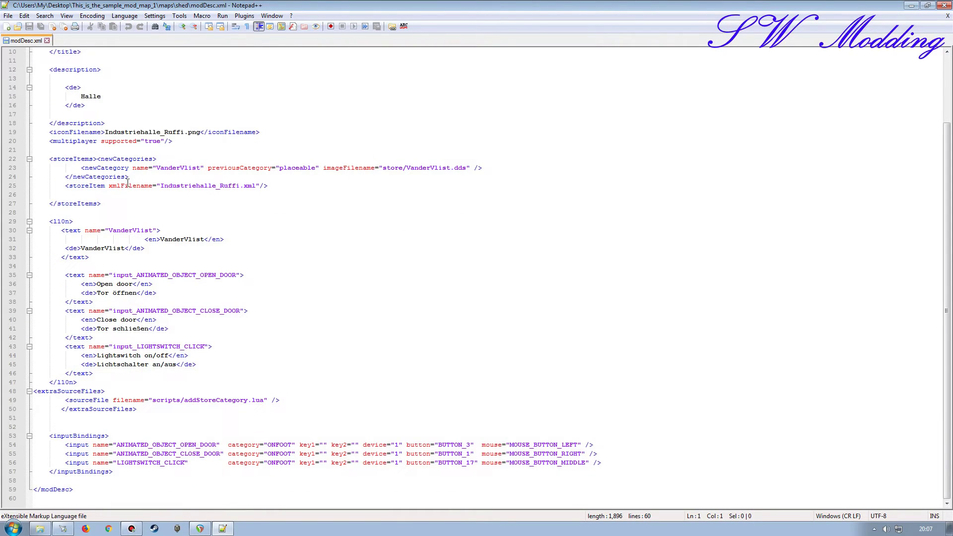
pyautogui.click(948, 15)
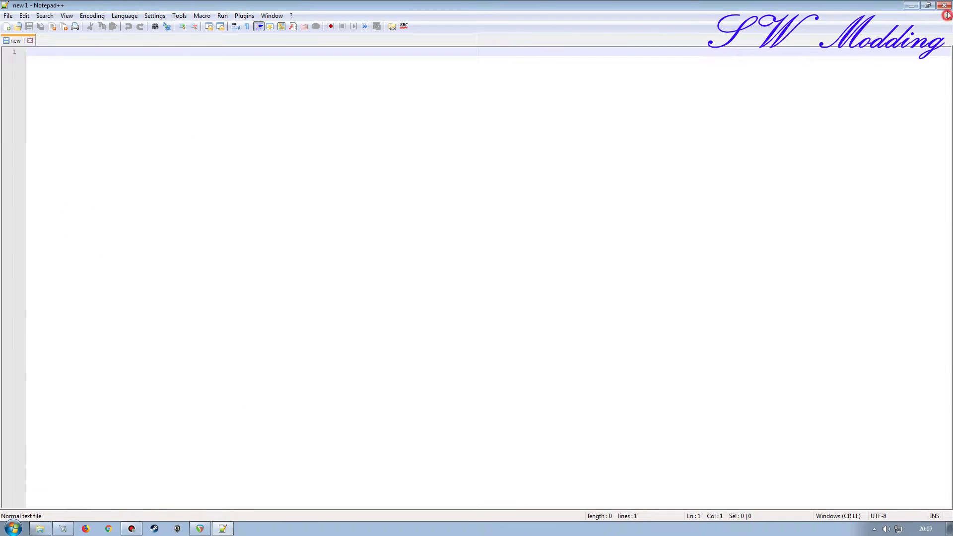
pyautogui.click(943, 6)
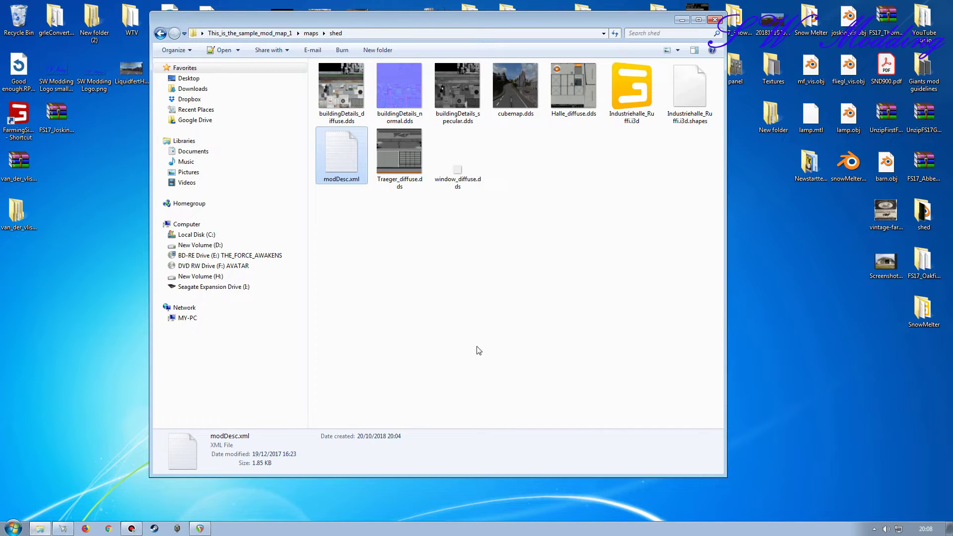
# - Open map01.i3d from the maps folder in GIANTS Editor 7.1.0
pyautogui.click(311, 33)
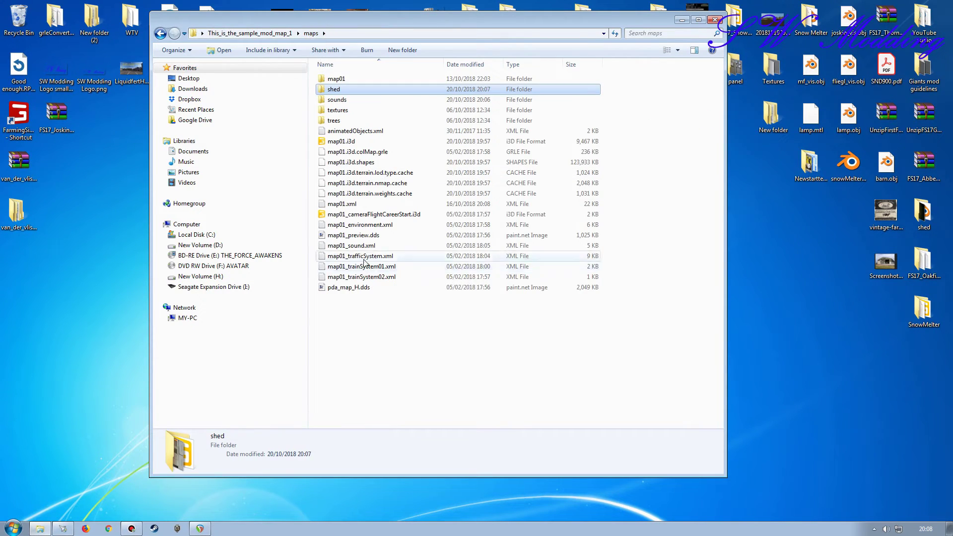
pyautogui.click(348, 143)
pyautogui.doubleClick(348, 143)
pyautogui.click(466, 326)
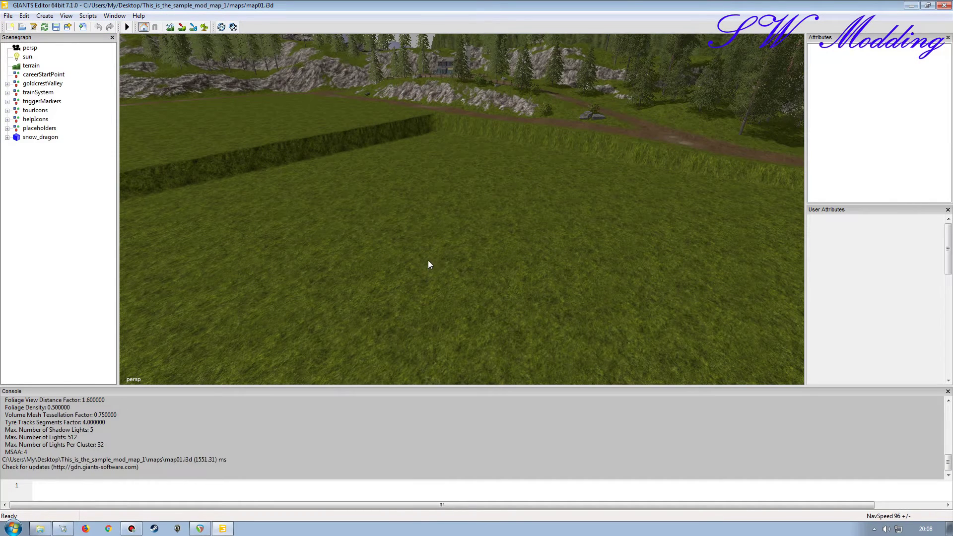
# - Import Industriehalle_Ruffi.i3d from the sample map's maps/shed folder into map01
pyautogui.keyDown('alt'); pyautogui.moveTo(428, 260); pyautogui.dragTo(355, 242); pyautogui.keyUp('alt')
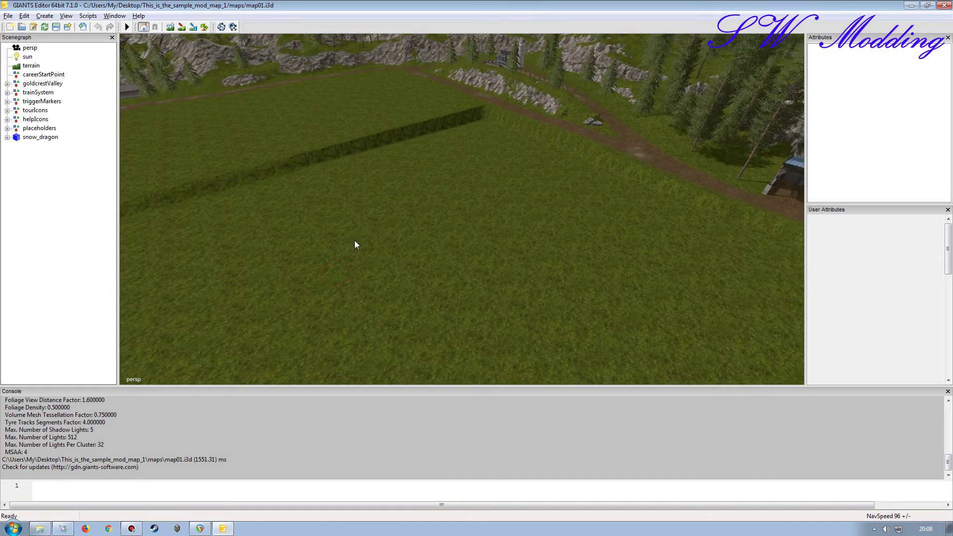
pyautogui.click(8, 16)
pyautogui.click(34, 127)
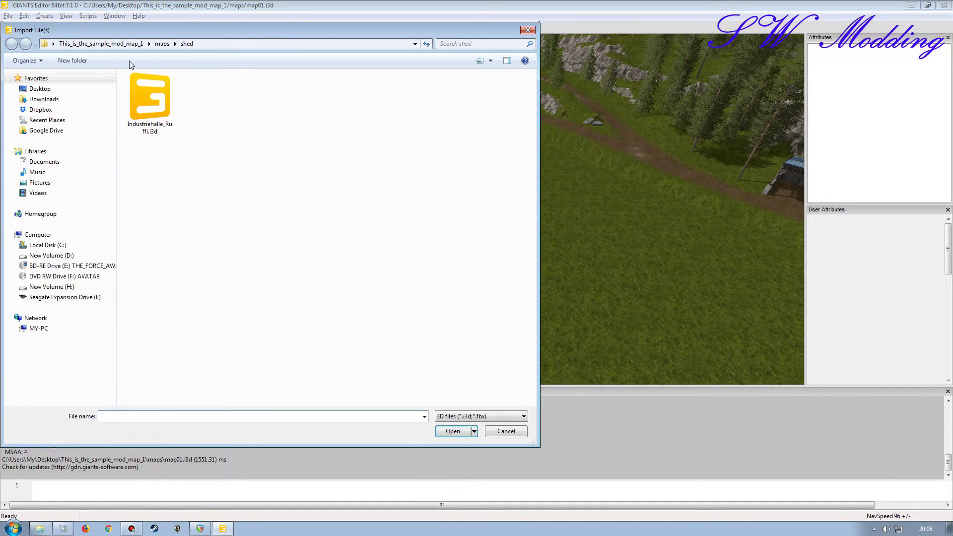
pyautogui.click(124, 43)
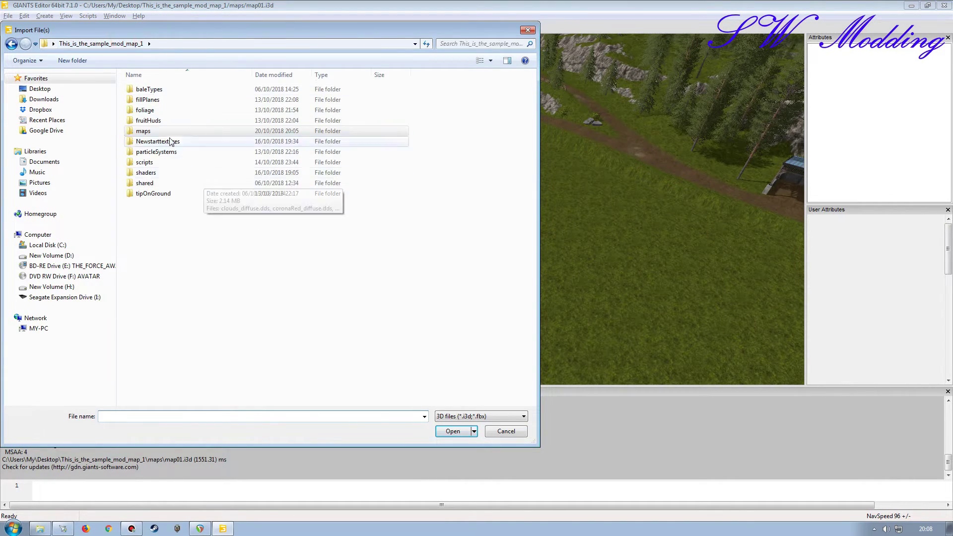
pyautogui.doubleClick(154, 130)
pyautogui.doubleClick(155, 101)
pyautogui.doubleClick(155, 110)
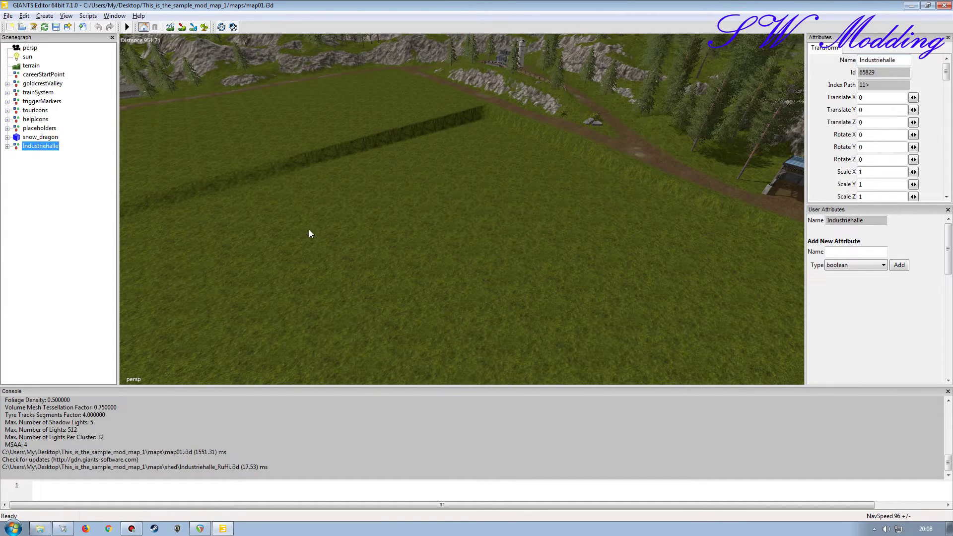
# - Place the imported Industriehalle on the open grass field and set its Y rotation to 90
pyautogui.hotkey('ctrl', 'b')
pyautogui.keyDown('alt'); pyautogui.moveTo(415, 256); pyautogui.dragTo(507, 255); pyautogui.keyUp('alt')
pyautogui.keyDown('alt'); pyautogui.moveTo(442, 286); pyautogui.dragTo(412, 301); pyautogui.keyUp('alt')
pyautogui.doubleClick(873, 148)
pyautogui.write('90')
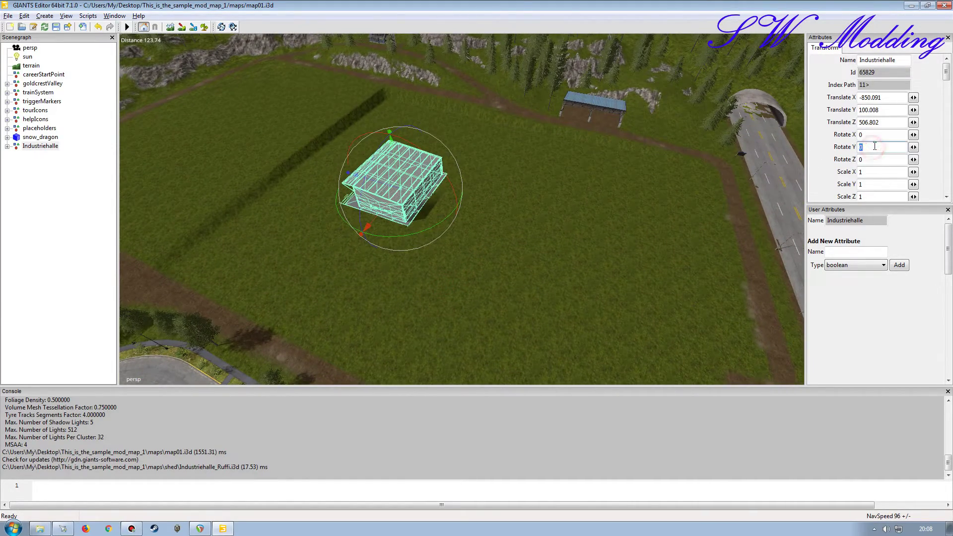
pyautogui.press('Return')
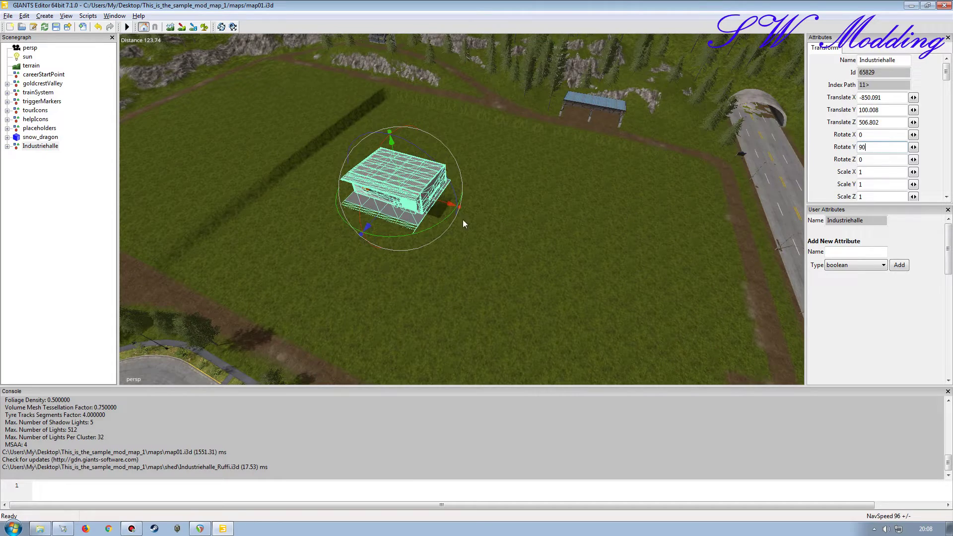
pyautogui.click(459, 249)
# - Examine the placed hall's walls, roof and base on the grass from several angles and distances
pyautogui.keyDown('alt'); pyautogui.moveTo(459, 248); pyautogui.dragTo(399, 186, button='right'); pyautogui.keyUp('alt')
pyautogui.keyDown('alt'); pyautogui.moveTo(417, 207); pyautogui.dragTo(423, 240); pyautogui.keyUp('alt')
pyautogui.scroll(3, 424, 221)
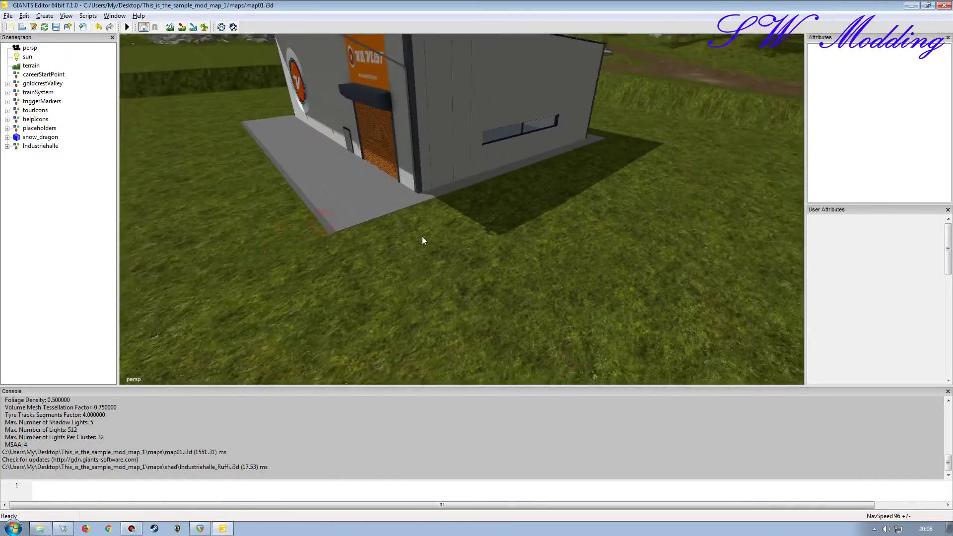
pyautogui.keyDown('alt'); pyautogui.moveTo(423, 237); pyautogui.dragTo(424, 219, button='right'); pyautogui.keyUp('alt')
pyautogui.keyDown('alt'); pyautogui.moveTo(417, 217); pyautogui.dragTo(453, 217); pyautogui.keyUp('alt')
pyautogui.keyDown('alt'); pyautogui.moveTo(453, 217); pyautogui.dragTo(432, 219, button='right'); pyautogui.keyUp('alt')
pyautogui.keyDown('alt'); pyautogui.moveTo(422, 218); pyautogui.dragTo(454, 193); pyautogui.keyUp('alt')
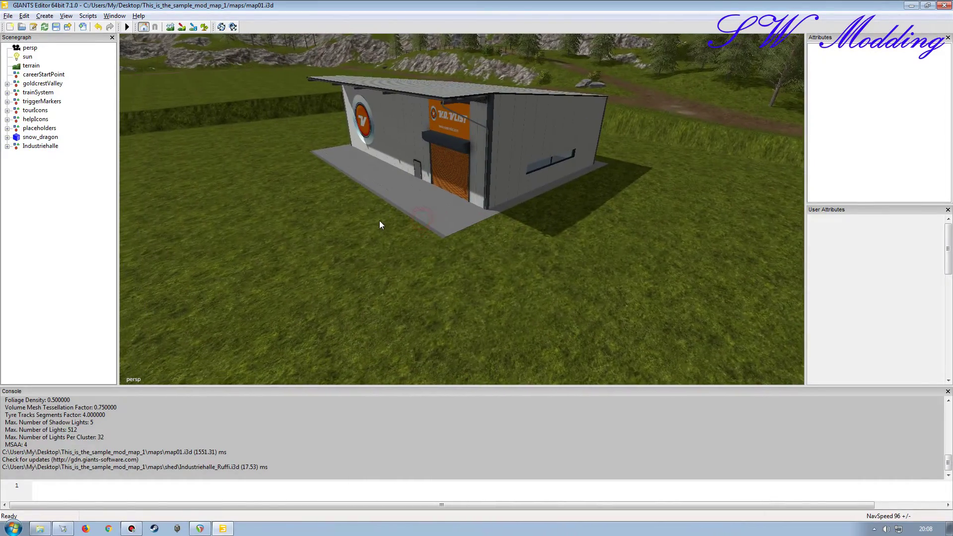
pyautogui.scroll(-2, 406, 198)
pyautogui.keyDown('alt'); pyautogui.moveTo(453, 192); pyautogui.dragTo(370, 210, button='right'); pyautogui.keyUp('alt')
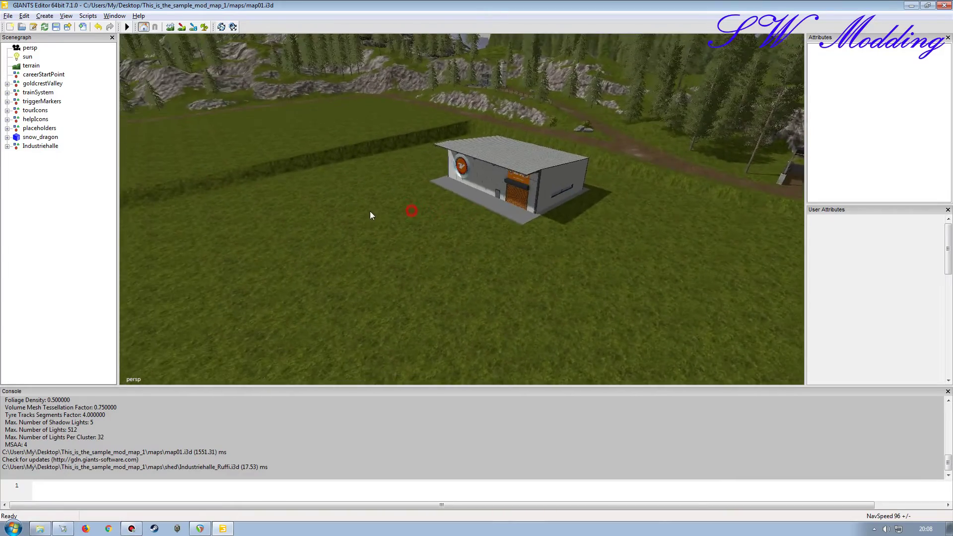
pyautogui.keyDown('alt'); pyautogui.moveTo(371, 211); pyautogui.dragTo(391, 187); pyautogui.keyUp('alt')
pyautogui.keyDown('alt'); pyautogui.moveTo(391, 187); pyautogui.dragTo(396, 174, button='right'); pyautogui.keyUp('alt')
pyautogui.keyDown('alt'); pyautogui.moveTo(395, 173); pyautogui.dragTo(391, 204); pyautogui.keyUp('alt')
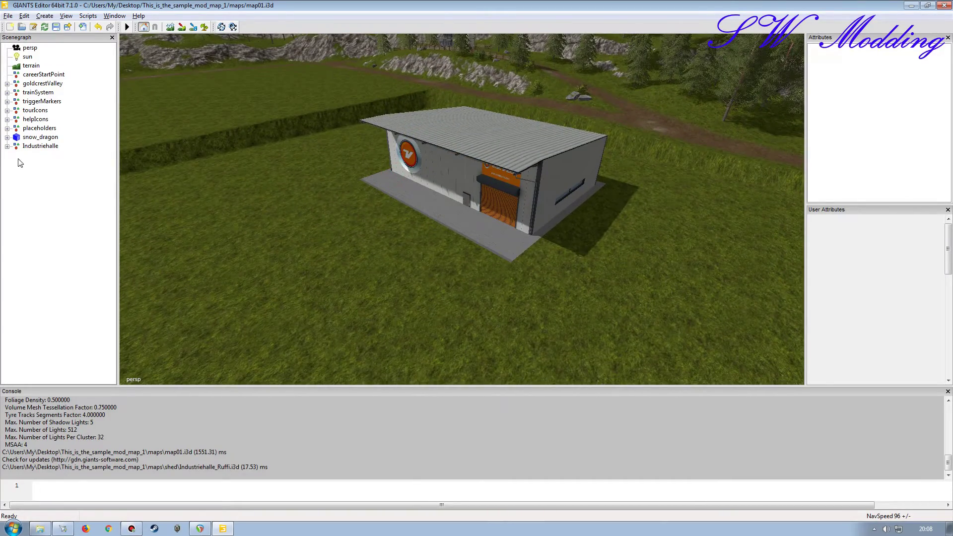
# - Expand the Industriehalle group, select IndustrieRolltor and widen the area showing its attributes
pyautogui.click(7, 146)
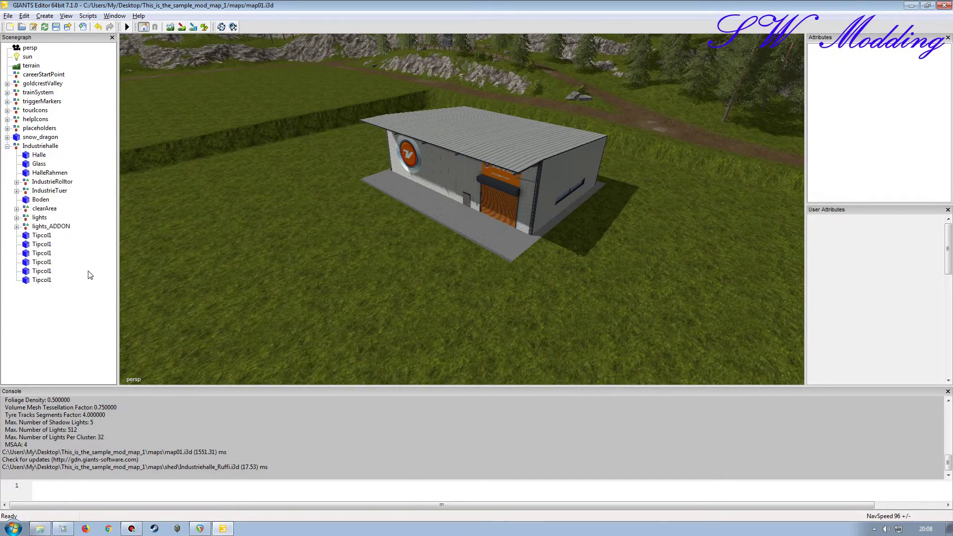
pyautogui.click(45, 181)
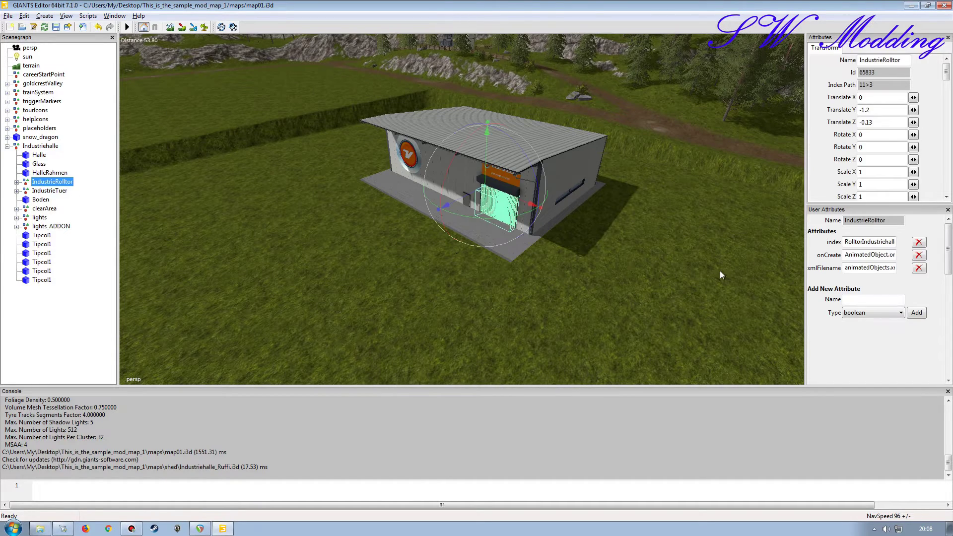
pyautogui.moveTo(805, 185); pyautogui.dragTo(731, 184)
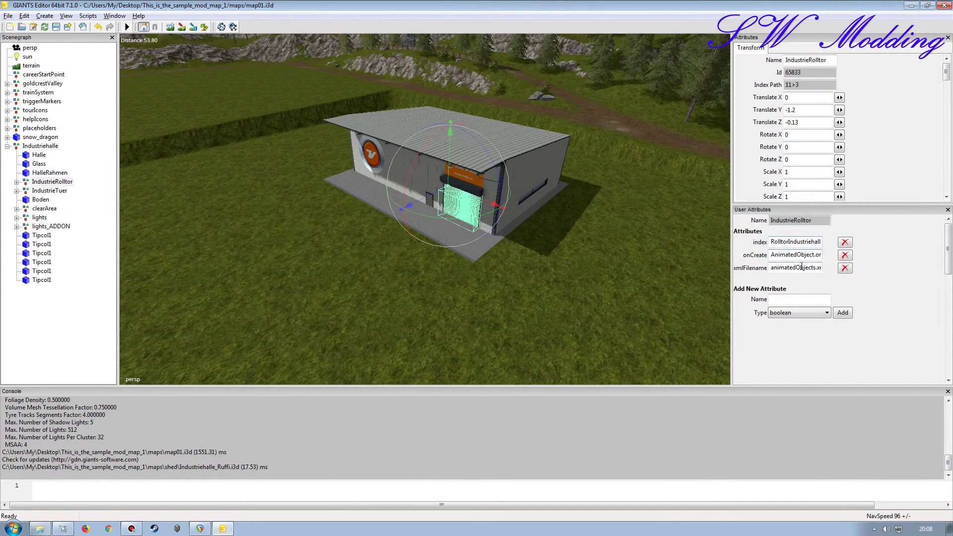
pyautogui.click(115, 16)
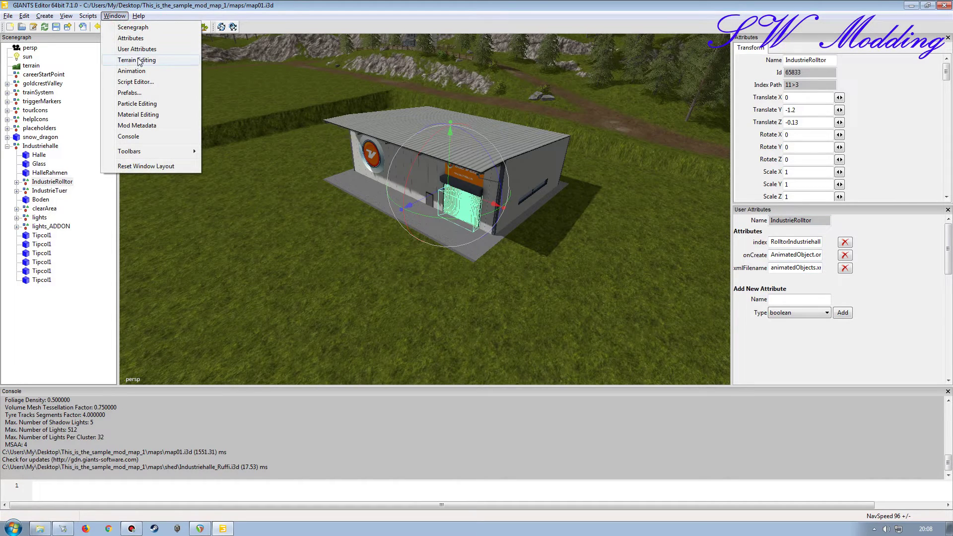
pyautogui.click(388, 17)
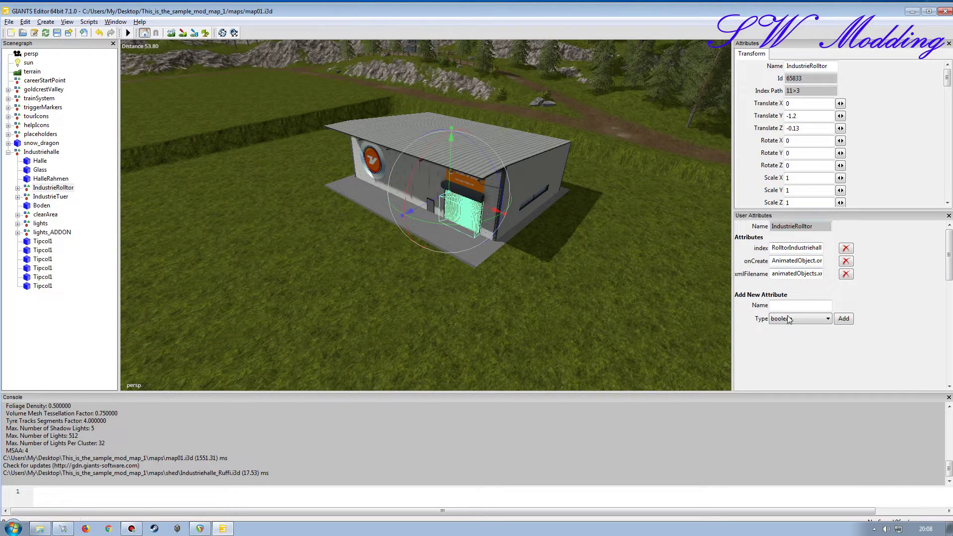
pyautogui.moveTo(852, 216); pyautogui.dragTo(893, 252)
# - Check that animatedObjects.xml is in the maps folder and prefix IndustrieRolltor's xmlFilename attribute with maps/
pyautogui.click(40, 529)
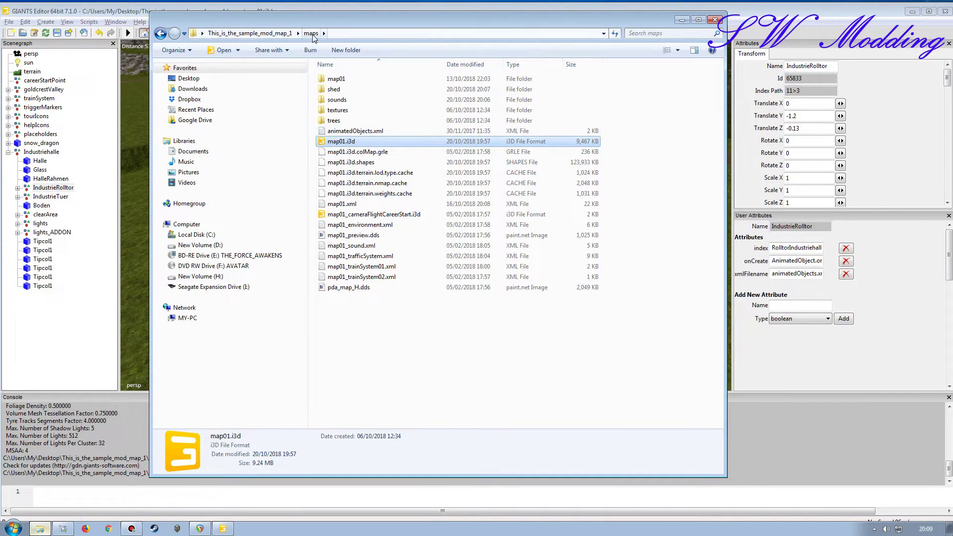
pyautogui.click(343, 131)
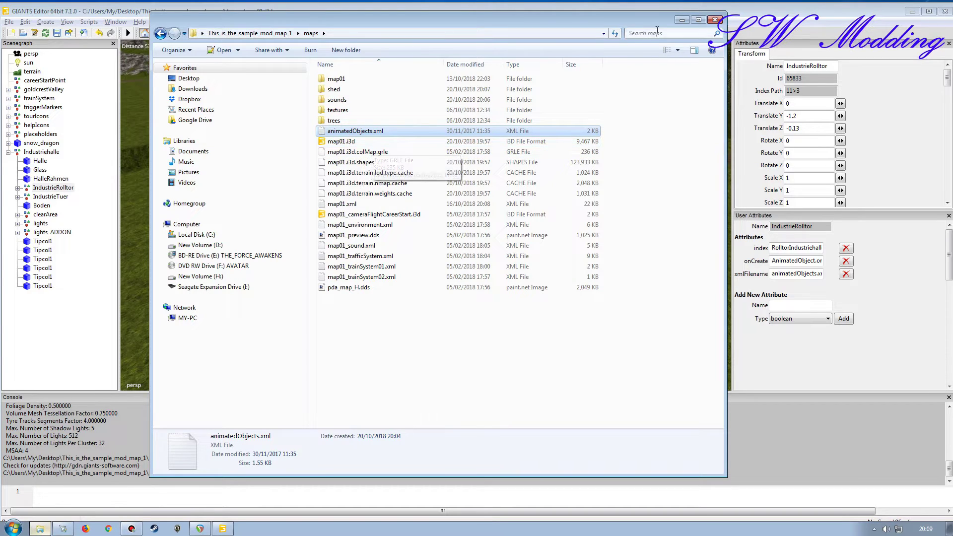
pyautogui.click(682, 19)
pyautogui.click(772, 274)
pyautogui.write('maps/')
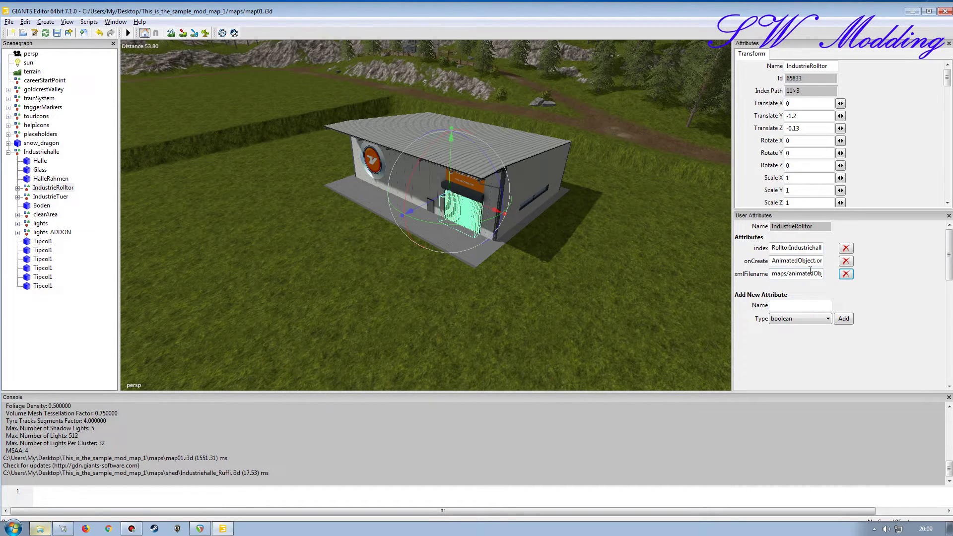
# - Copy IndustrieRolltor's xmlFilename value, maps/animatedObjects.xml, into the xmlFilename attribute of IndustrieTuer
pyautogui.moveTo(795, 274); pyautogui.dragTo(810, 290)
pyautogui.hotkey('ctrl', 'c')
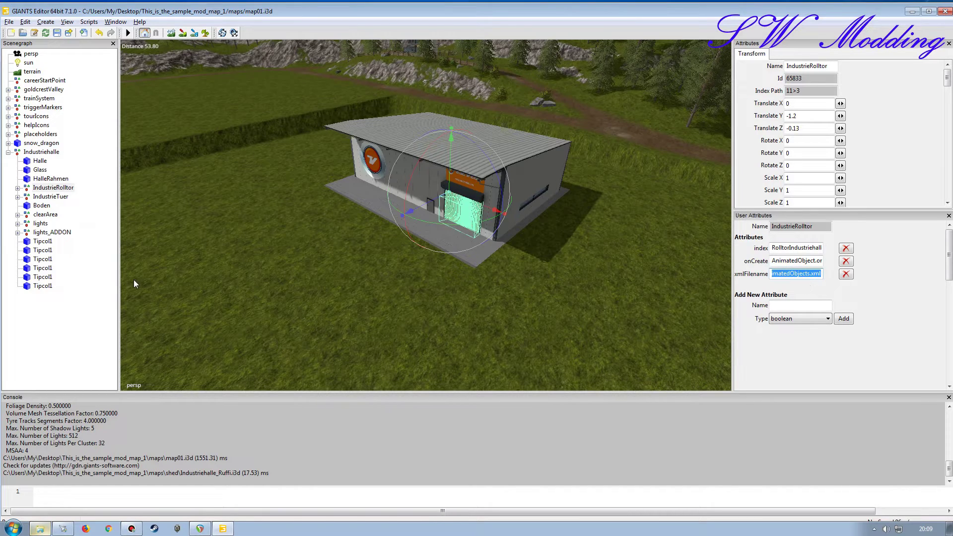
pyautogui.click(50, 196)
pyautogui.click(790, 271)
pyautogui.doubleClick(791, 271)
pyautogui.hotkey('ctrl', 'v')
pyautogui.press('Return')
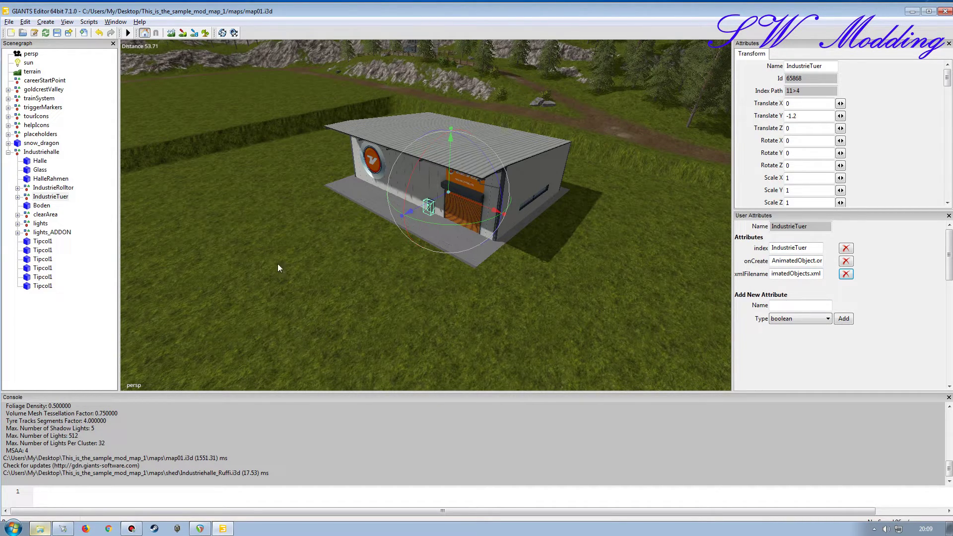
pyautogui.click(80, 298)
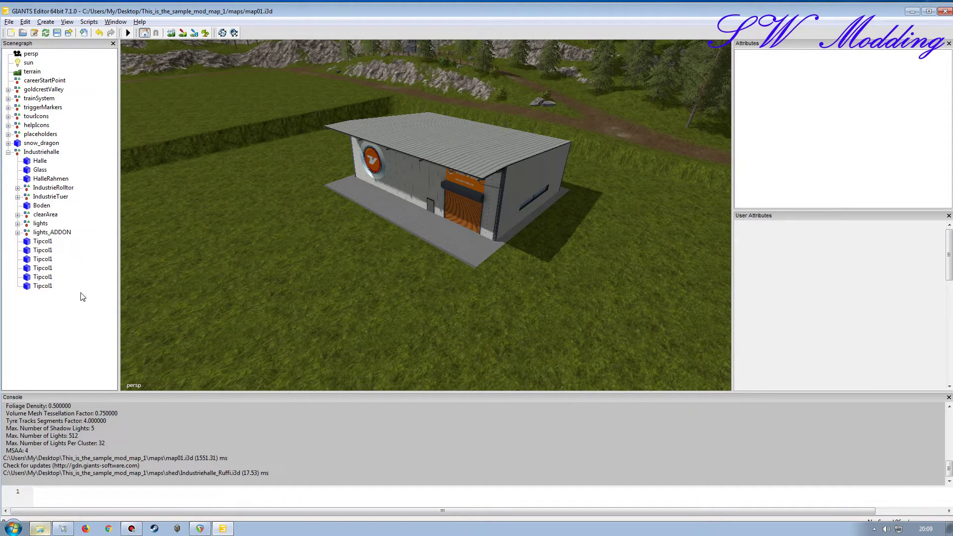
# - Inspect the three transforms inside the hall's clearArea group and delete the whole group
pyautogui.click(46, 215)
pyautogui.click(17, 214)
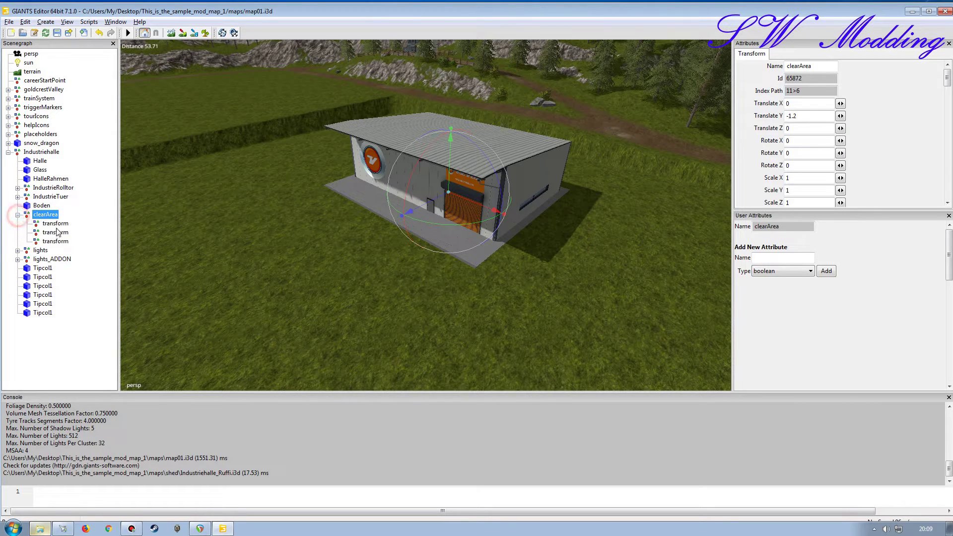
pyautogui.click(55, 224)
pyautogui.click(55, 232)
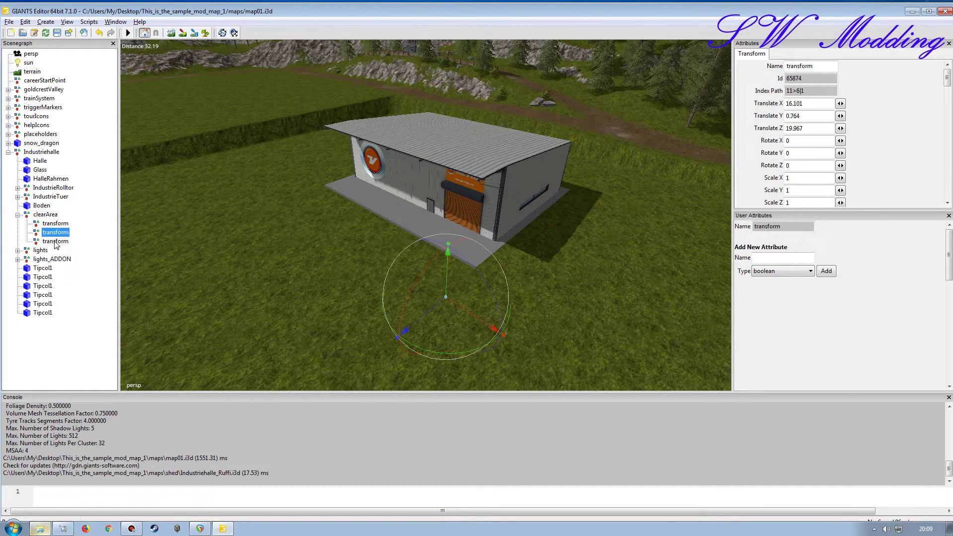
pyautogui.click(55, 241)
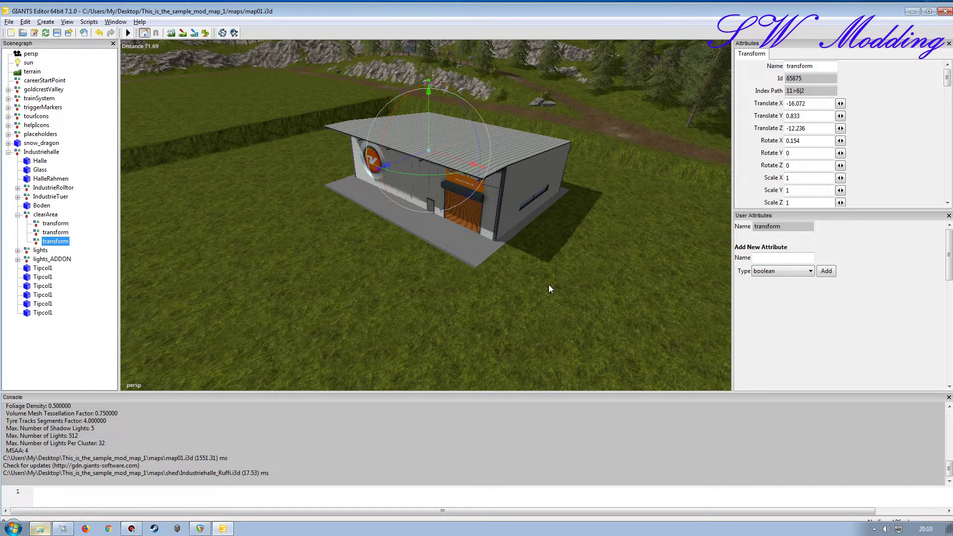
pyautogui.click(45, 215)
pyautogui.click(17, 215)
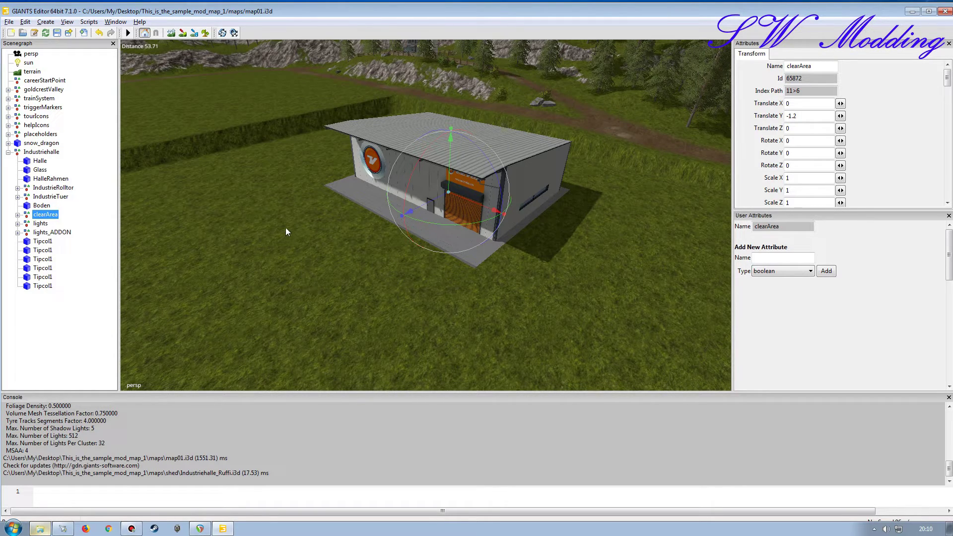
pyautogui.press('Delete')
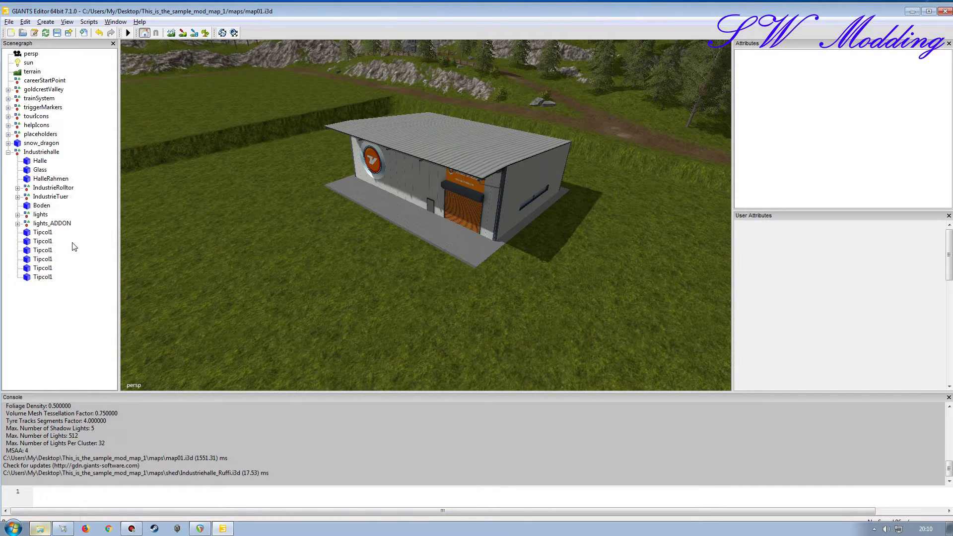
# - Expand the hall's lights group to examine its groundLampLit objects and select the lights_ADDON group
pyautogui.click(40, 215)
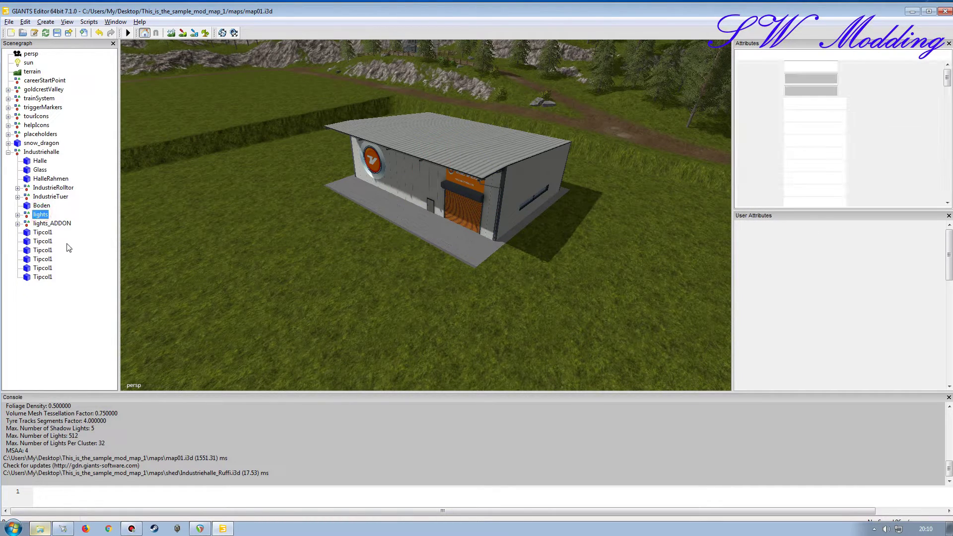
pyautogui.click(17, 215)
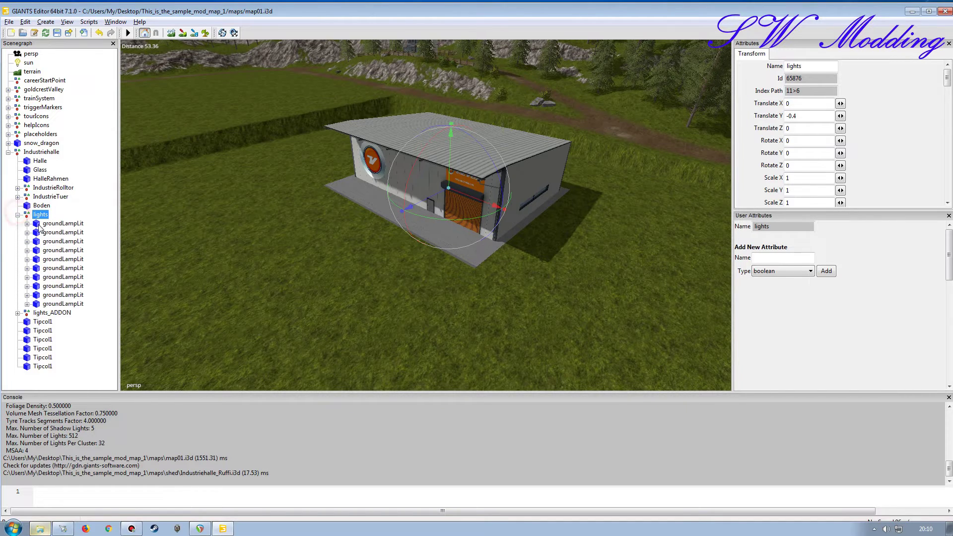
pyautogui.click(32, 314)
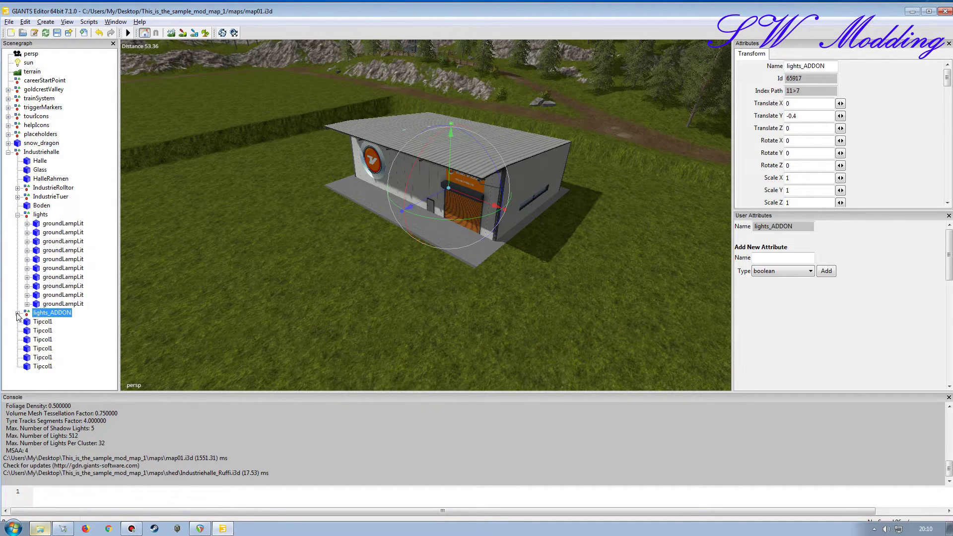
pyautogui.click(17, 313)
pyautogui.click(17, 295)
# - Check the map's shed folder, and open Industriehalle_Ruffi.xml from the unpacked van_der_vlist_hal_klein folder in Notepad++
pyautogui.click(45, 530)
pyautogui.doubleClick(335, 90)
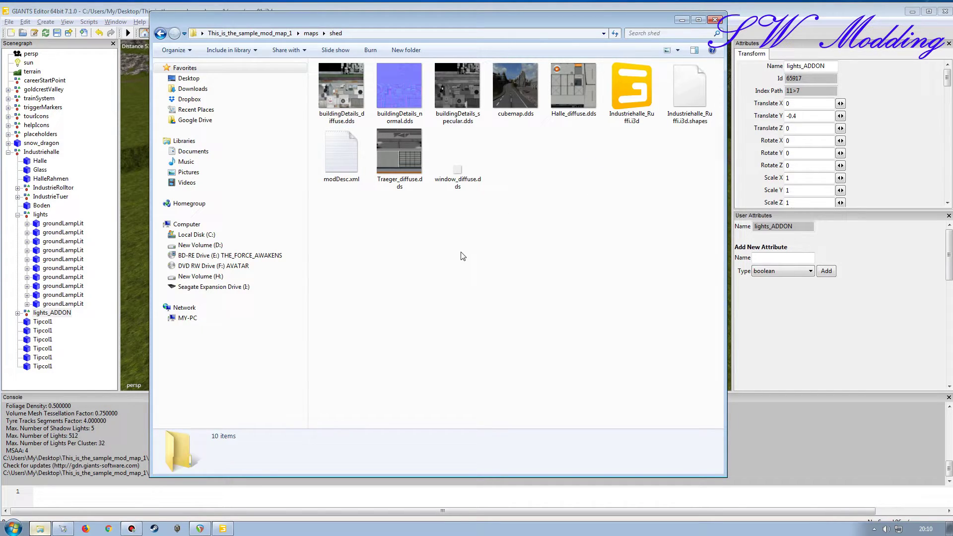
pyautogui.click(682, 20)
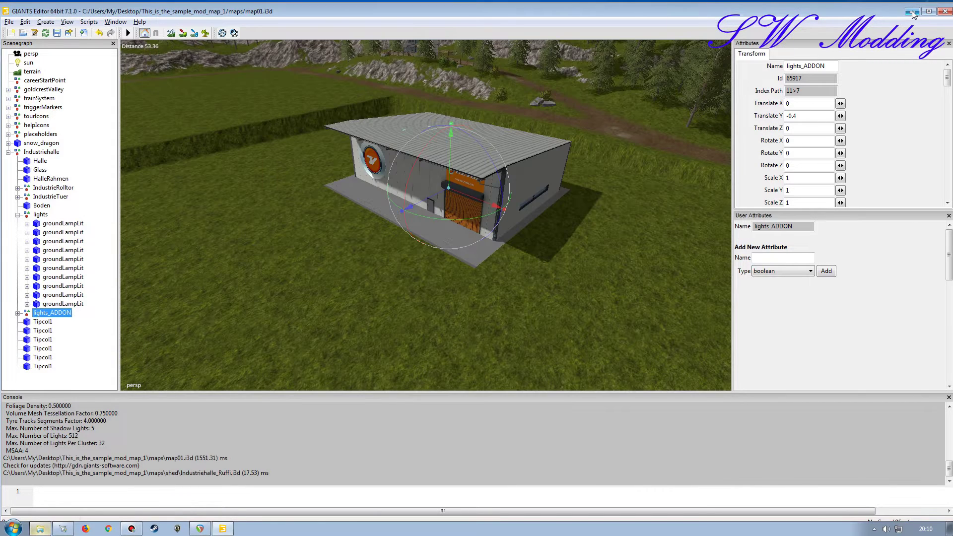
pyautogui.click(912, 12)
pyautogui.doubleClick(25, 211)
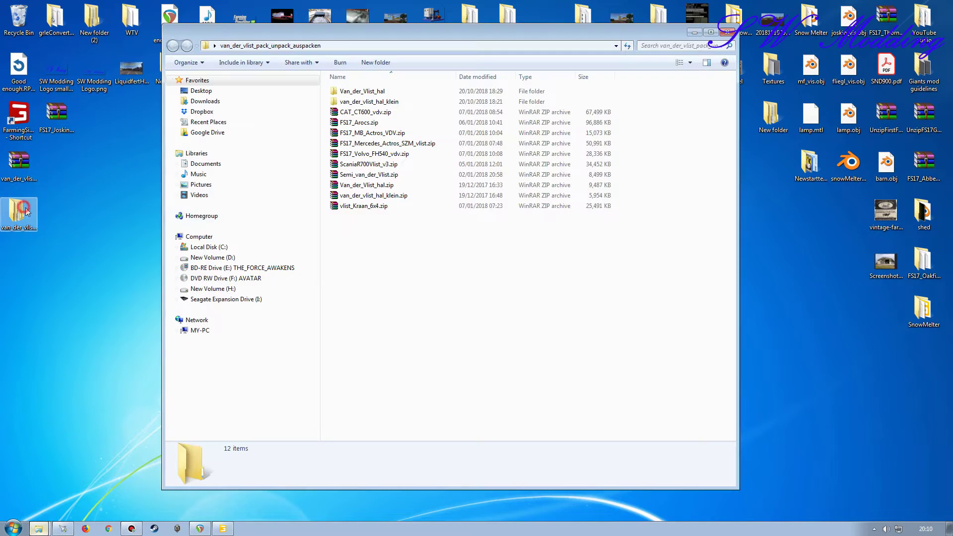
pyautogui.doubleClick(363, 102)
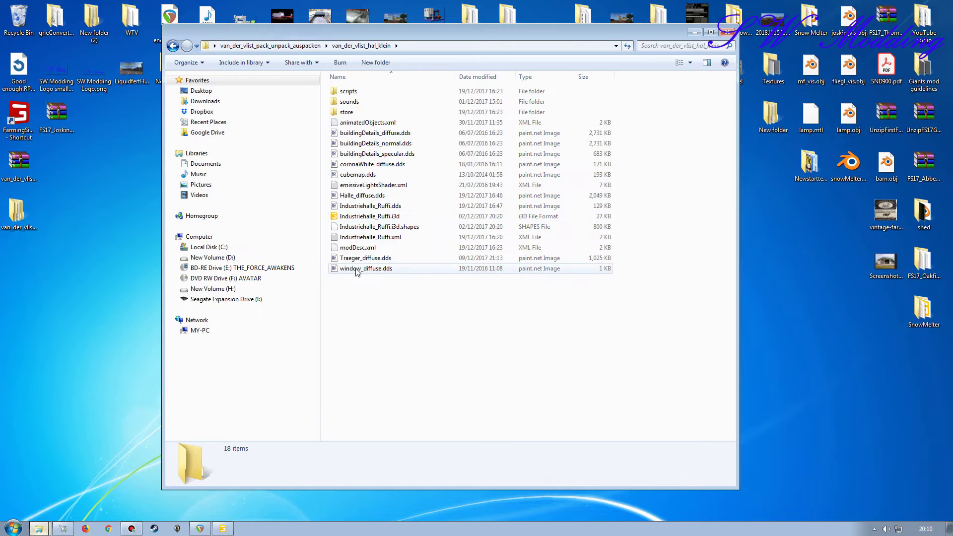
pyautogui.click(354, 186)
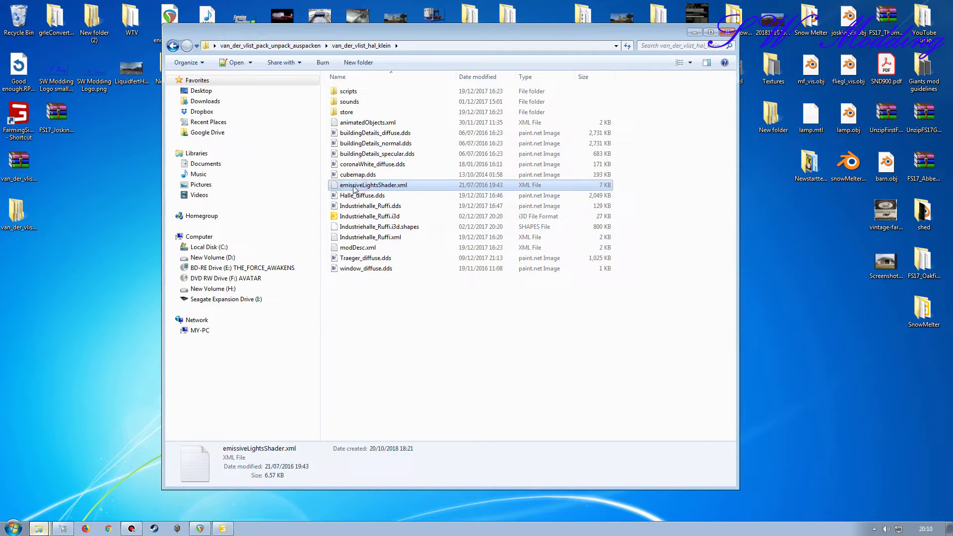
pyautogui.doubleClick(354, 237)
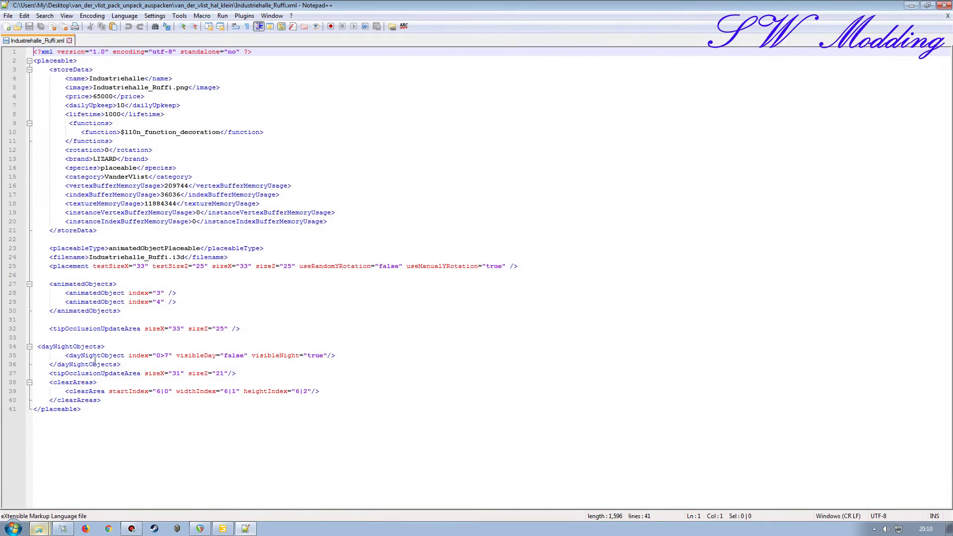
# - Examine the dayNightObjects block in Industriehalle_Ruffi.xml, close the file and its folder, and return to GIANTS Editor
pyautogui.moveTo(41, 347); pyautogui.dragTo(267, 376)
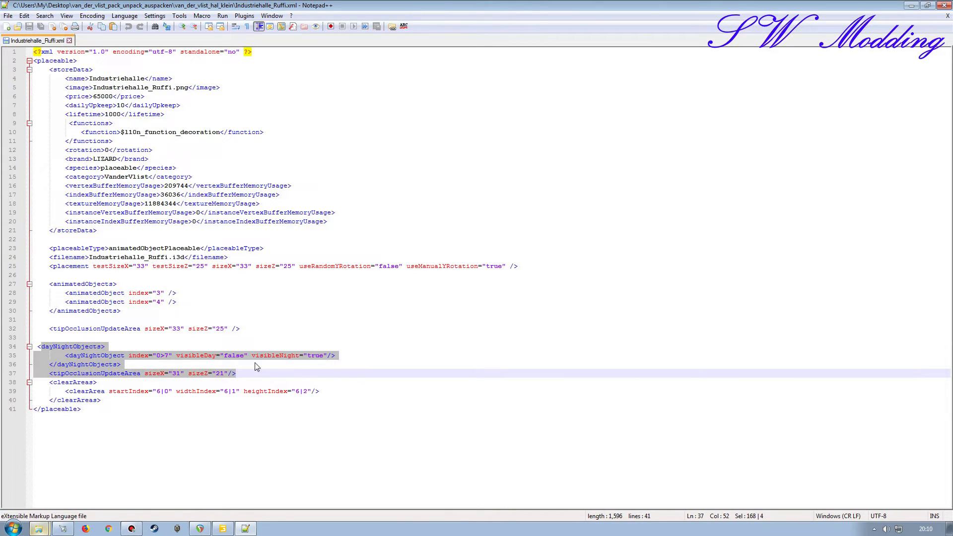
pyautogui.click(347, 357)
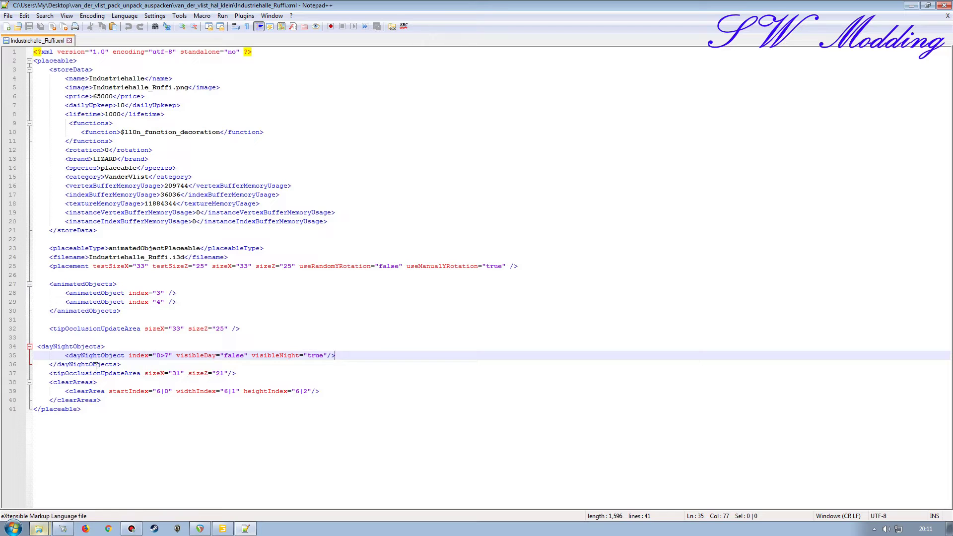
pyautogui.click(947, 15)
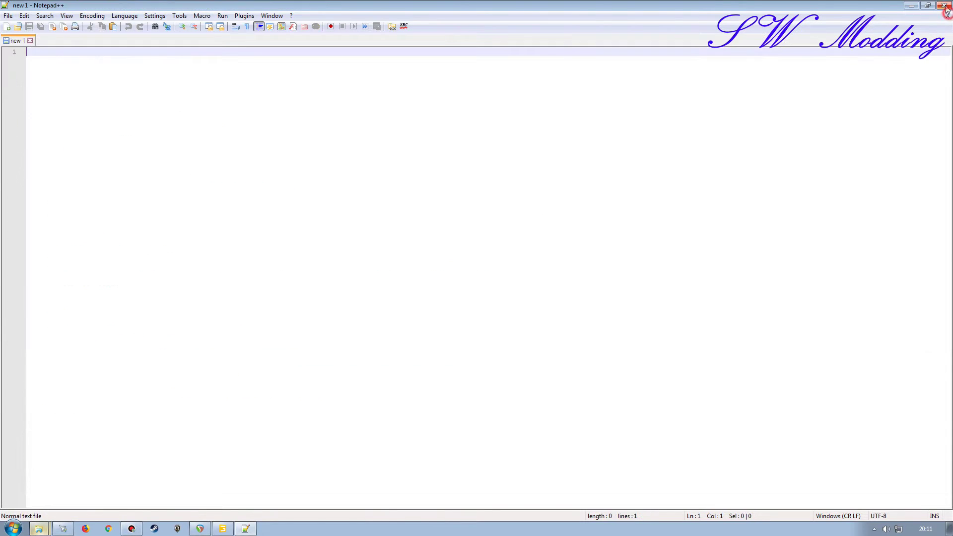
pyautogui.click(944, 5)
pyautogui.click(727, 32)
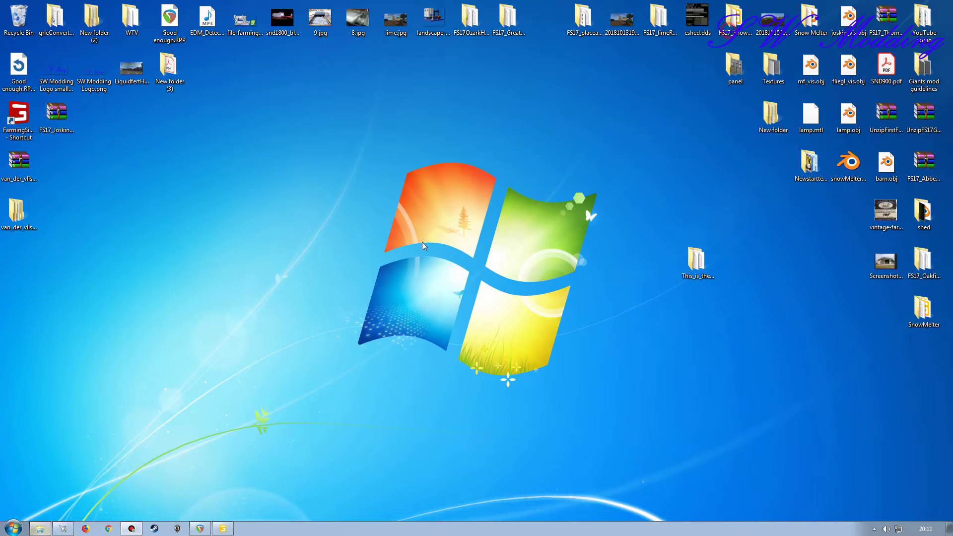
pyautogui.click(38, 528)
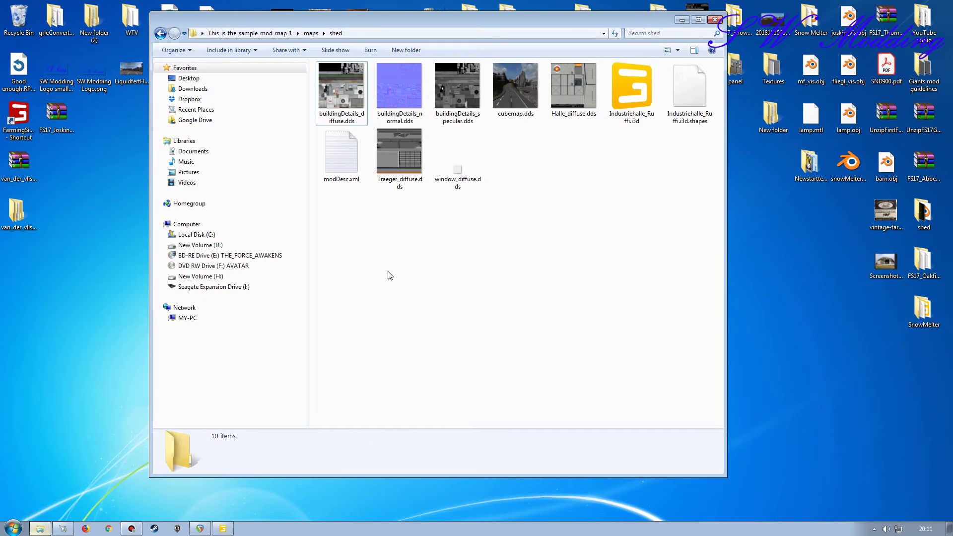
pyautogui.click(224, 509)
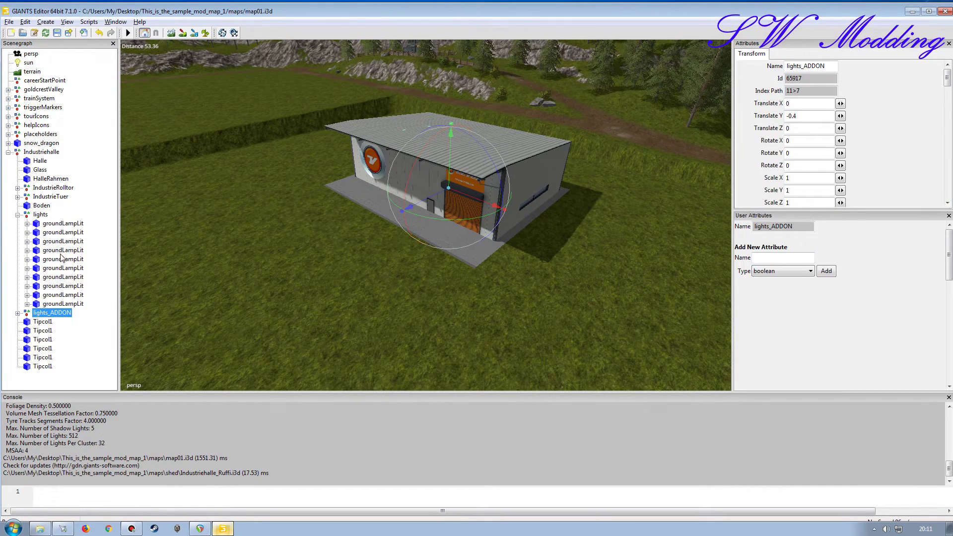
# - Find a street lamp beside the main road near the diner and select its envLight1 light
pyautogui.keyDown('alt'); pyautogui.moveTo(273, 258); pyautogui.dragTo(336, 266); pyautogui.keyUp('alt')
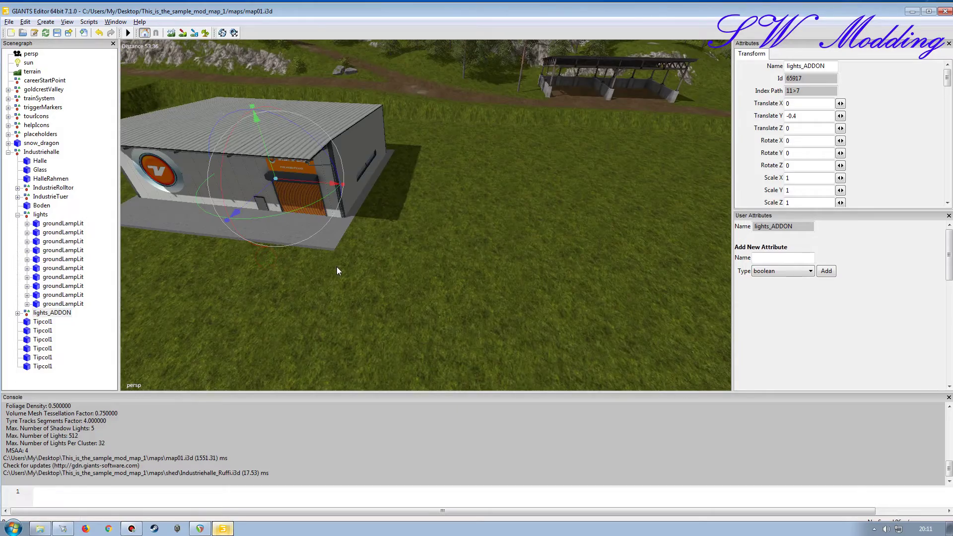
pyautogui.click(93, 189)
pyautogui.keyDown('alt'); pyautogui.moveTo(335, 276); pyautogui.dragTo(308, 272, button='right'); pyautogui.keyUp('alt')
pyautogui.keyDown('alt'); pyautogui.moveTo(308, 272); pyautogui.dragTo(407, 314); pyautogui.keyUp('alt')
pyautogui.keyDown('alt'); pyautogui.moveTo(407, 314); pyautogui.dragTo(470, 252, button='right'); pyautogui.keyUp('alt')
pyautogui.keyDown('alt'); pyautogui.moveTo(368, 267); pyautogui.dragTo(413, 262); pyautogui.keyUp('alt')
pyautogui.keyDown('alt'); pyautogui.moveTo(413, 261); pyautogui.dragTo(416, 242, button='right'); pyautogui.keyUp('alt')
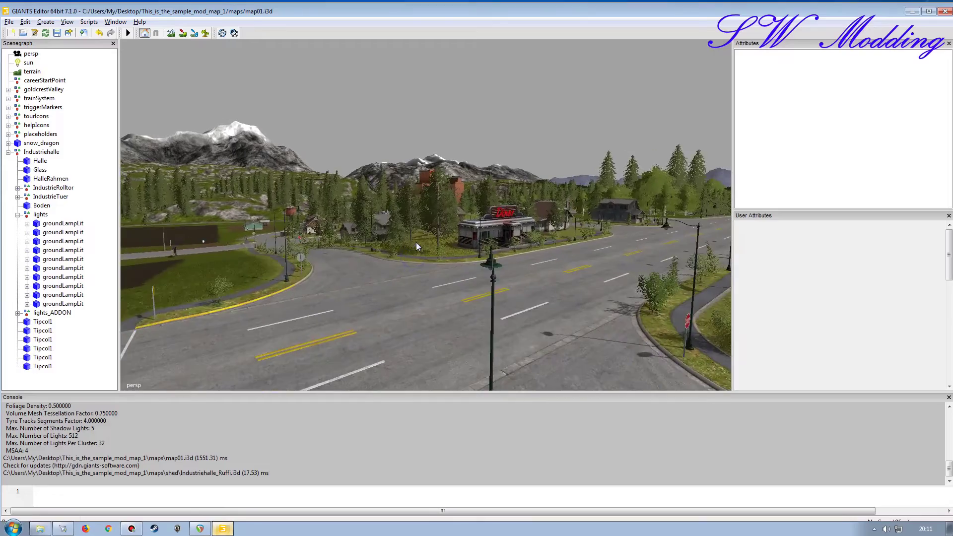
pyautogui.keyDown('alt'); pyautogui.moveTo(394, 255); pyautogui.dragTo(407, 285); pyautogui.keyUp('alt')
pyautogui.keyDown('alt'); pyautogui.moveTo(407, 285); pyautogui.dragTo(414, 283, button='right'); pyautogui.keyUp('alt')
pyautogui.keyDown('alt'); pyautogui.moveTo(406, 285); pyautogui.dragTo(380, 273); pyautogui.keyUp('alt')
pyautogui.click(419, 225)
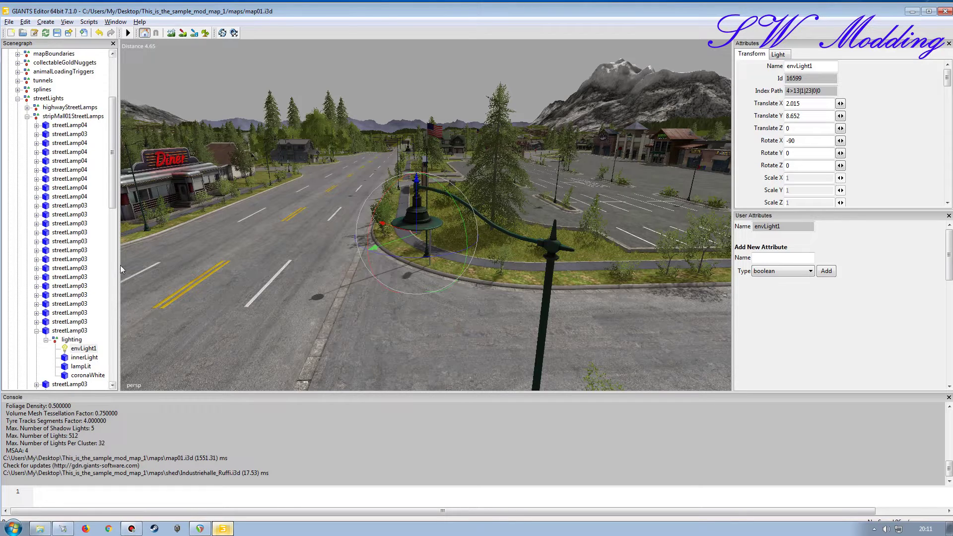
# - Widen the scenegraph and examine the attributes and contents of the lighting group in the first streetLamp04 of stripMall01StreetLamps
pyautogui.moveTo(119, 265); pyautogui.dragTo(192, 265)
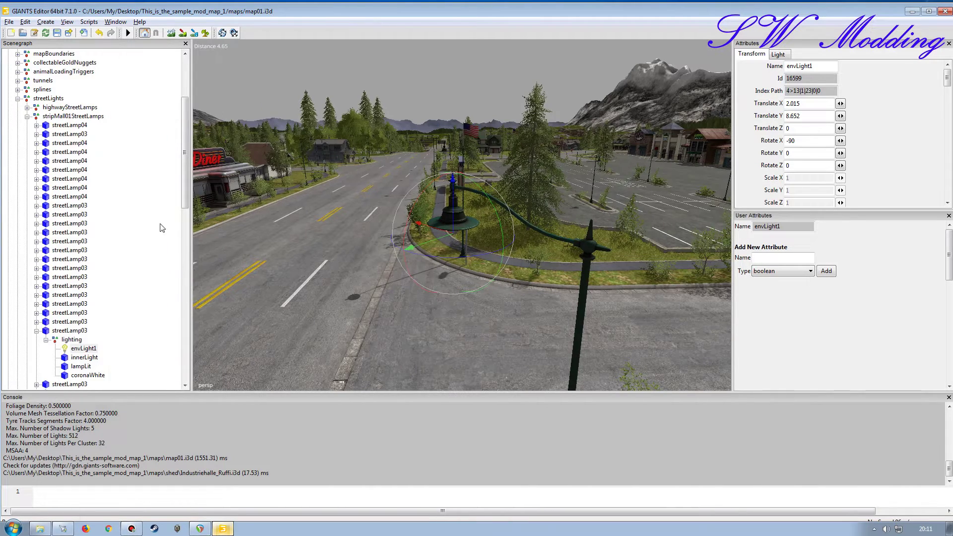
pyautogui.click(69, 116)
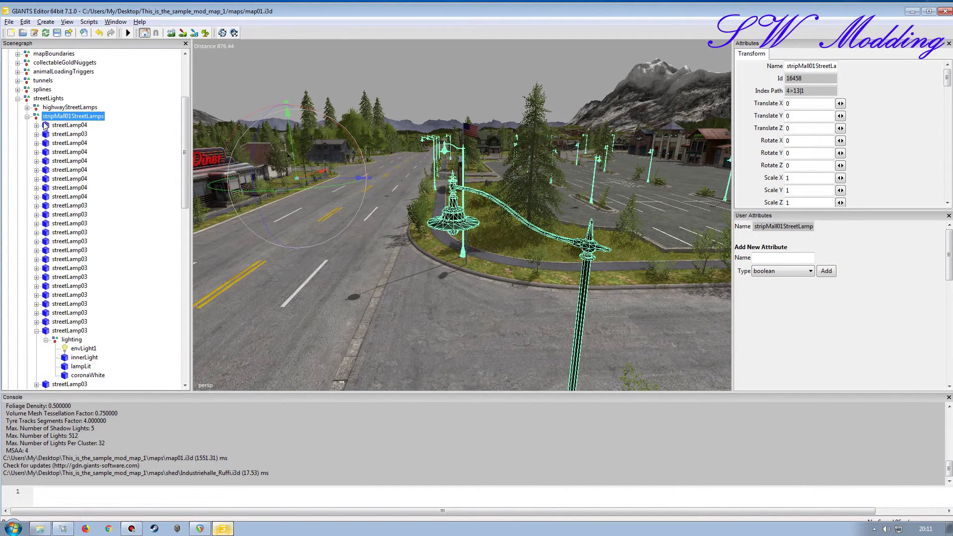
pyautogui.click(59, 124)
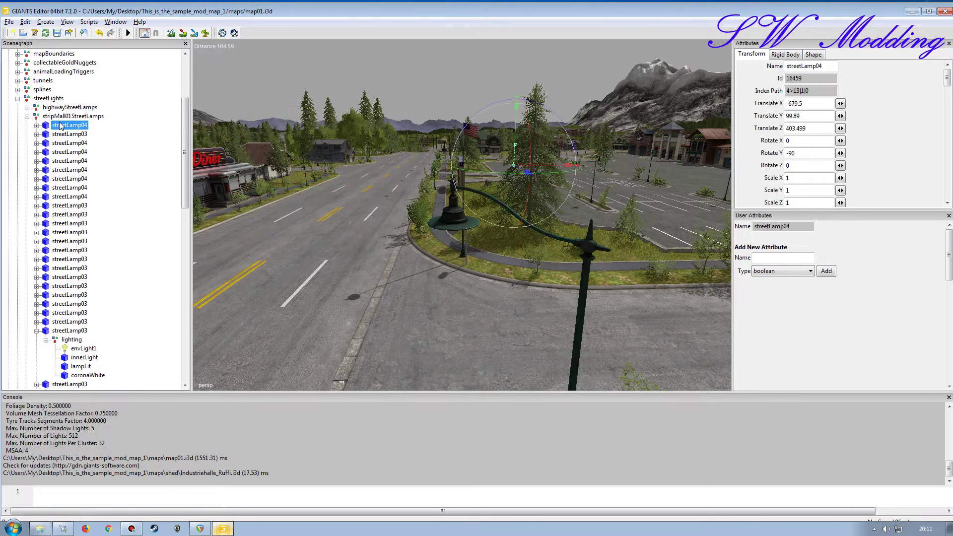
pyautogui.click(36, 125)
pyautogui.click(70, 135)
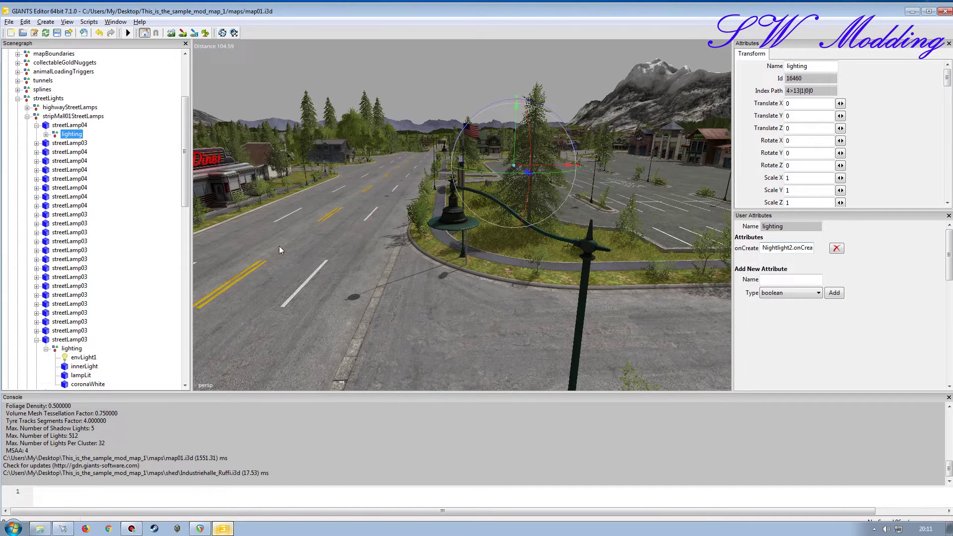
pyautogui.click(46, 135)
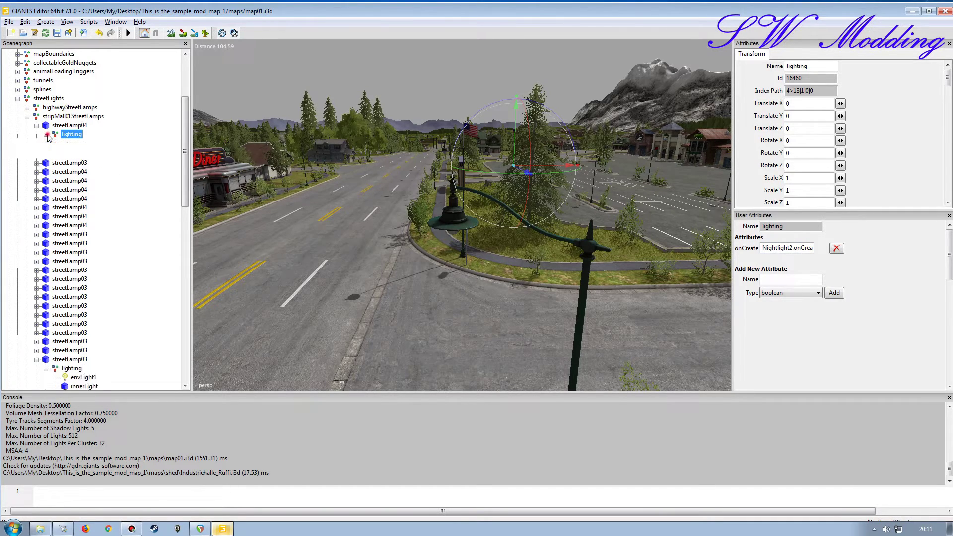
# - Return to the Industriehalle group and expand the first groundLampLit in its lights group
pyautogui.keyDown('alt'); pyautogui.moveTo(357, 265); pyautogui.dragTo(424, 256); pyautogui.keyUp('alt')
pyautogui.scroll(8, 422, 254)
pyautogui.keyDown('alt'); pyautogui.moveTo(392, 226); pyautogui.dragTo(482, 157); pyautogui.keyUp('alt')
pyautogui.keyDown('alt'); pyautogui.moveTo(426, 210); pyautogui.dragTo(298, 213); pyautogui.keyUp('alt')
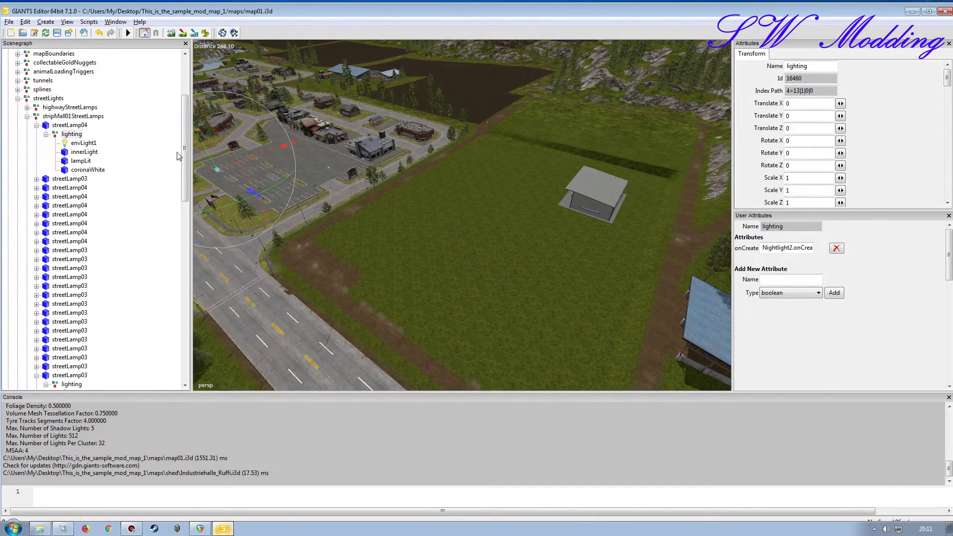
pyautogui.moveTo(186, 144); pyautogui.dragTo(176, 350)
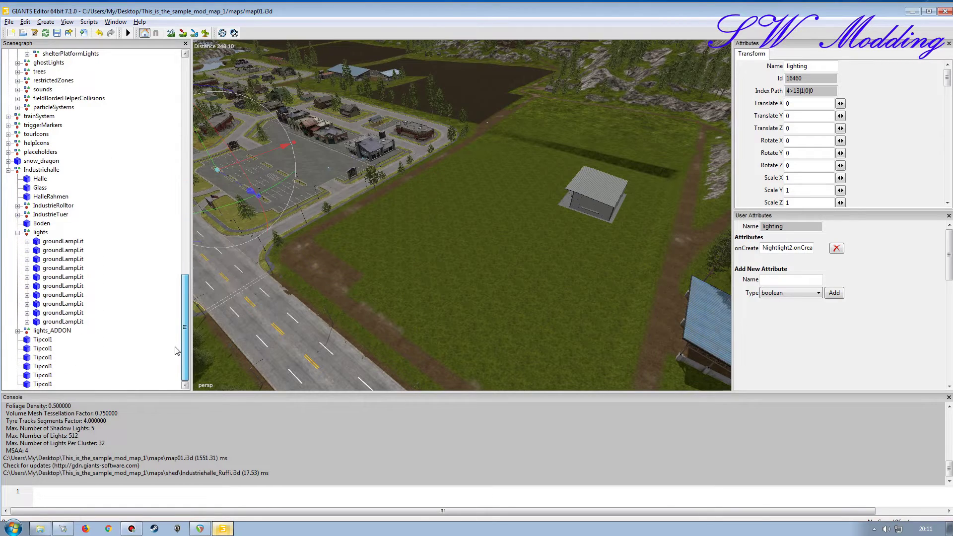
pyautogui.click(27, 241)
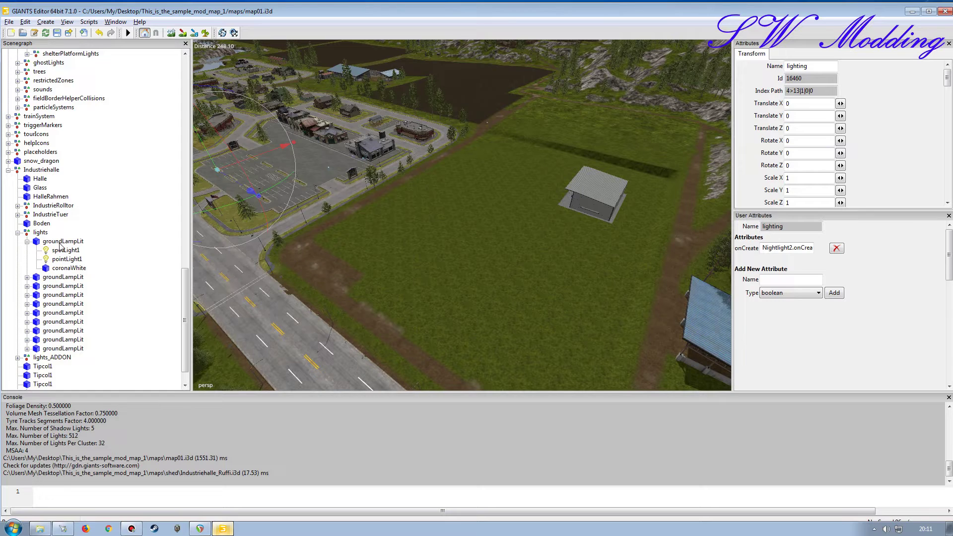
# - Compare the contents of streetLamp04's lighting group with the first groundLampLit, and collapse that groundLampLit
pyautogui.moveTo(184, 318); pyautogui.dragTo(189, 128)
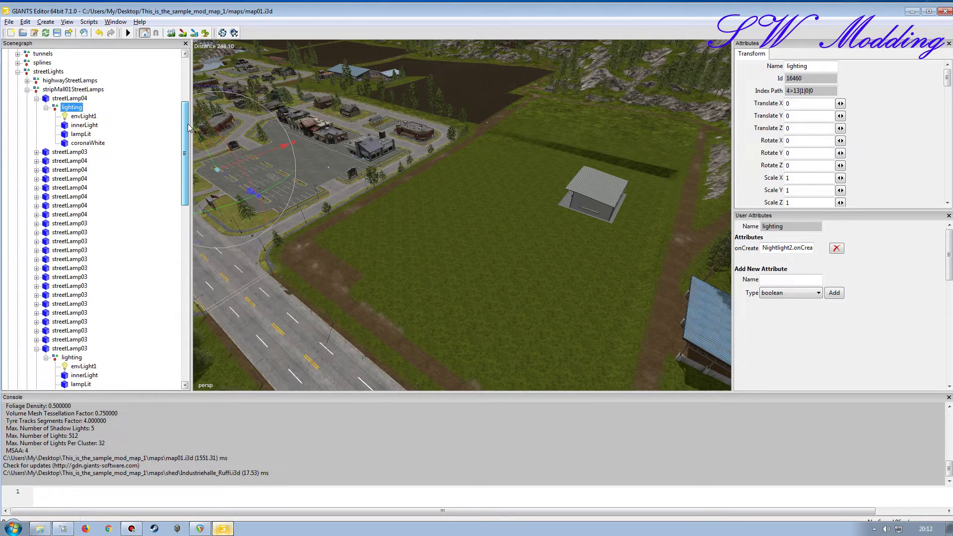
pyautogui.moveTo(189, 128); pyautogui.dragTo(188, 284)
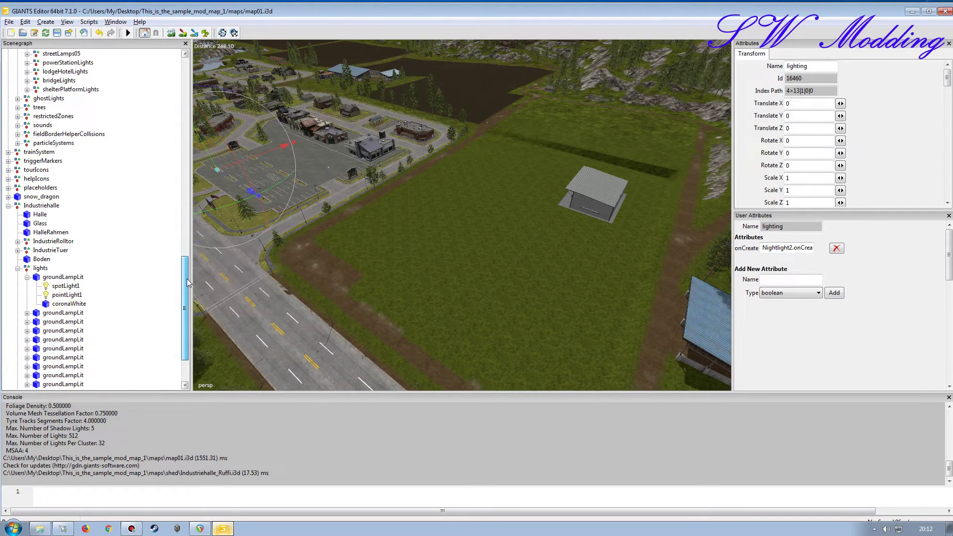
pyautogui.click(44, 278)
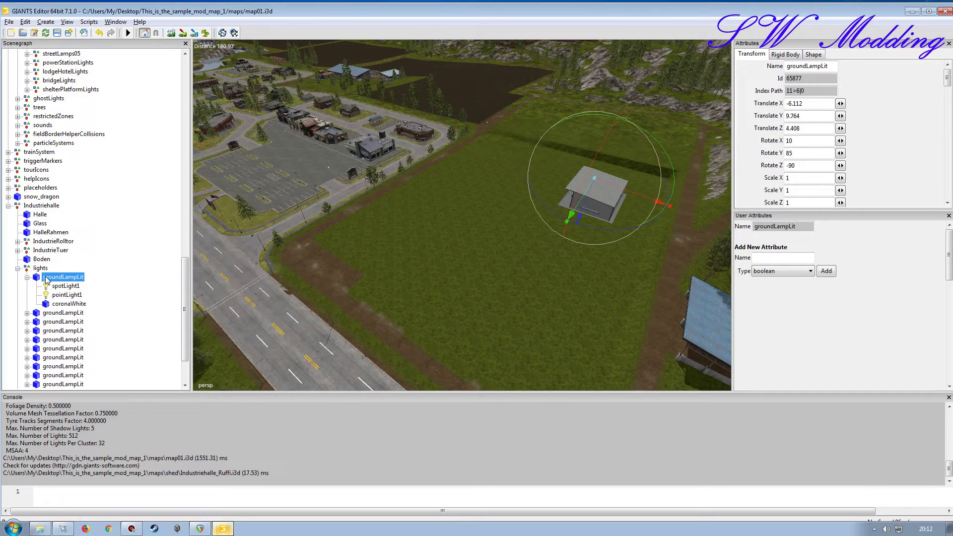
pyautogui.click(27, 276)
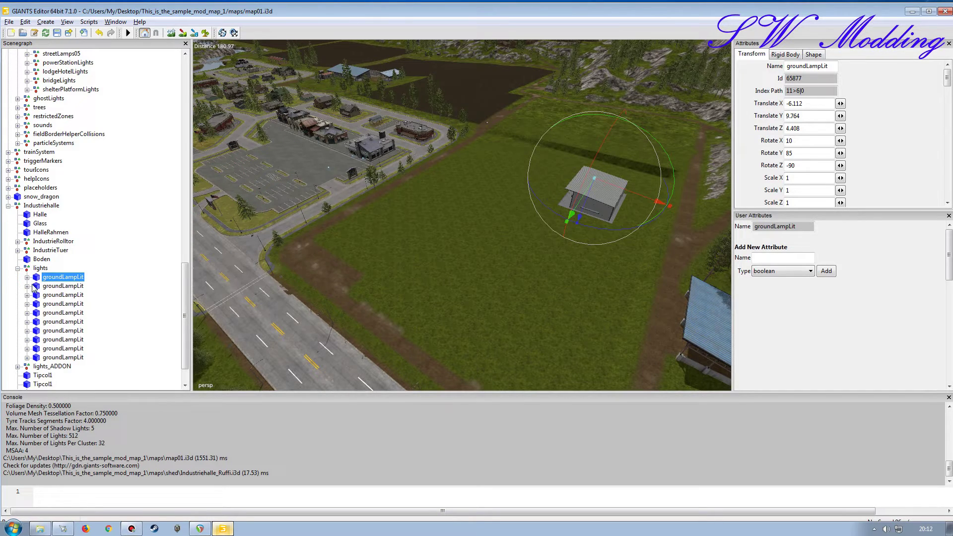
pyautogui.click(27, 277)
pyautogui.click(27, 277)
# - Compare the user attributes of the expanded streetLamp03's lighting group with those of the hall's lights group
pyautogui.moveTo(183, 326); pyautogui.dragTo(186, 216)
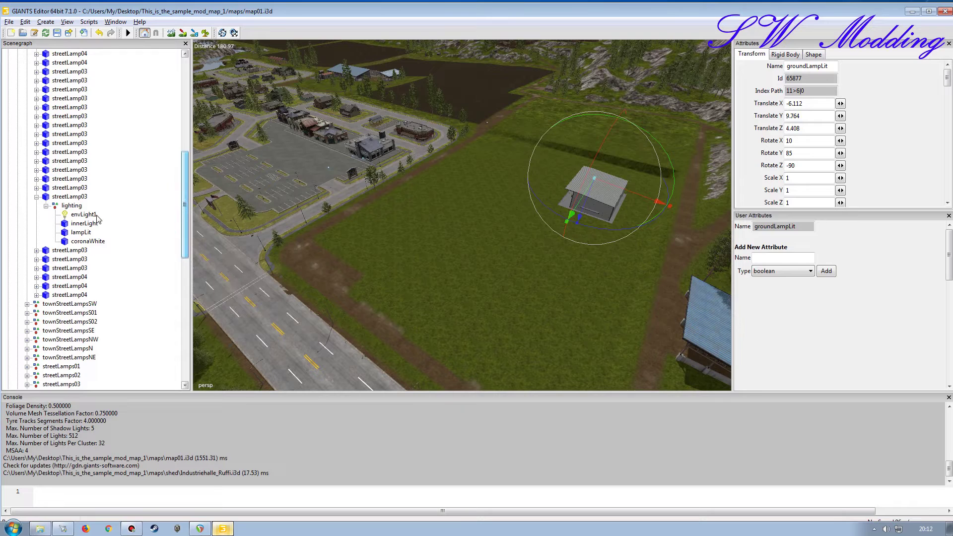
pyautogui.click(64, 206)
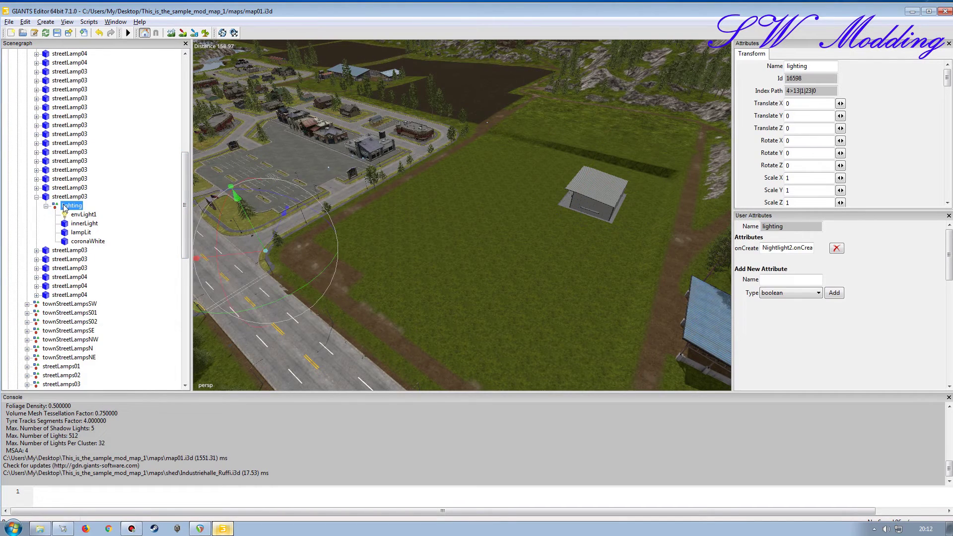
pyautogui.moveTo(185, 204); pyautogui.dragTo(185, 327)
pyautogui.click(40, 232)
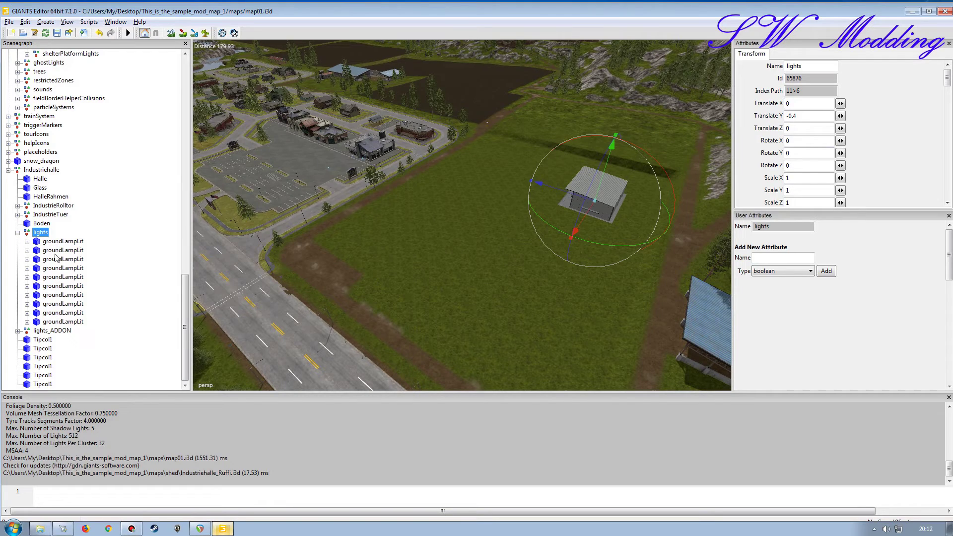
# - Expand the next streetLamp03 below the already expanded one and select its lighting group
pyautogui.moveTo(186, 313); pyautogui.dragTo(187, 219)
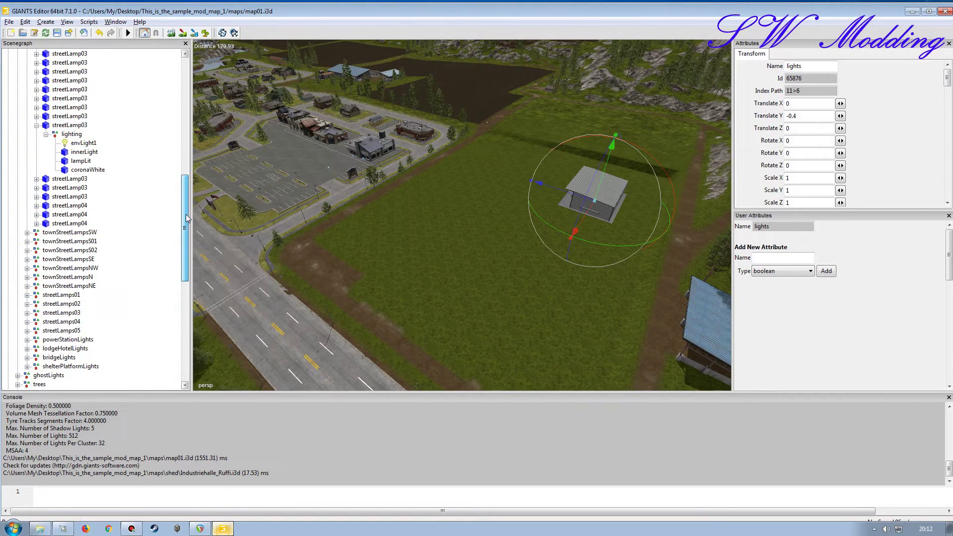
pyautogui.click(36, 179)
pyautogui.doubleClick(57, 188)
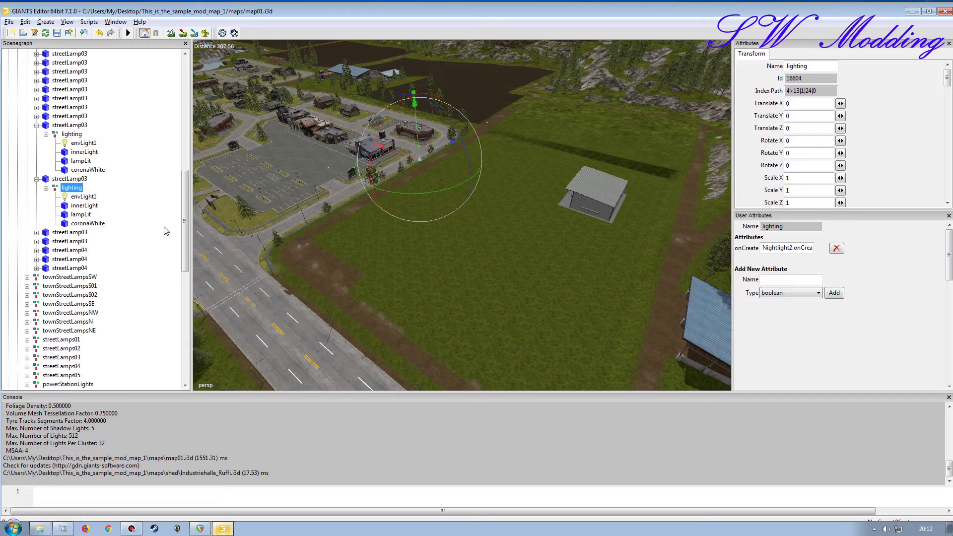
# - Add a user attribute named onCreate to the lights group of the Industriehalle
pyautogui.moveTo(185, 219); pyautogui.dragTo(184, 324)
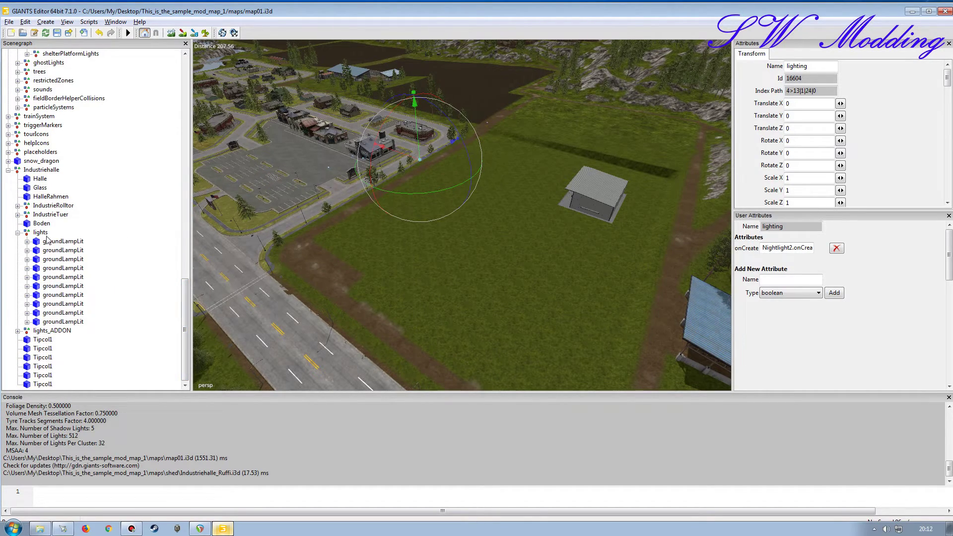
pyautogui.click(32, 233)
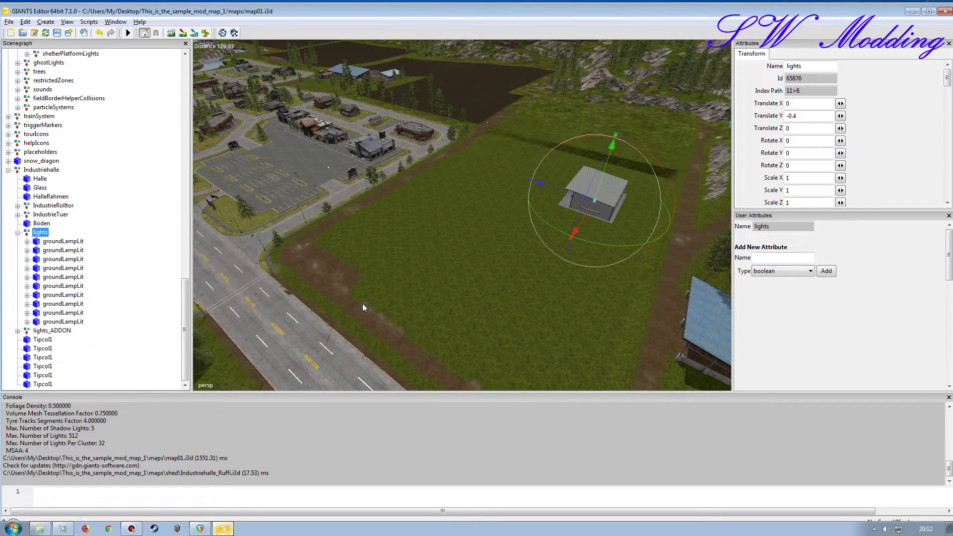
pyautogui.click(774, 258)
pyautogui.write('onCreate')
pyautogui.click(782, 271)
pyautogui.click(771, 310)
pyautogui.click(836, 271)
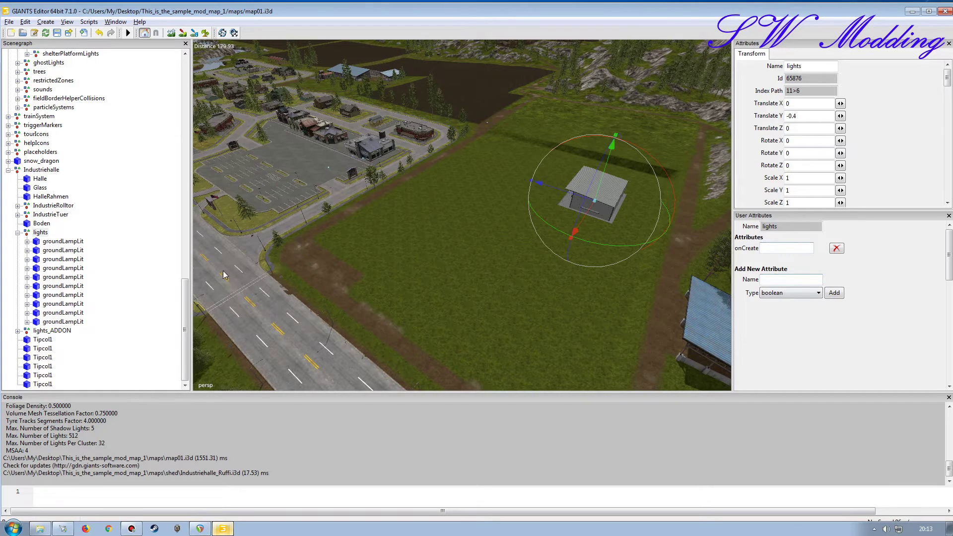
# - Copy the onCreate value Nightlight2.onCreate from streetLamp03's lighting group into the onCreate attribute of the hall's lights group
pyautogui.moveTo(189, 305); pyautogui.dragTo(189, 190)
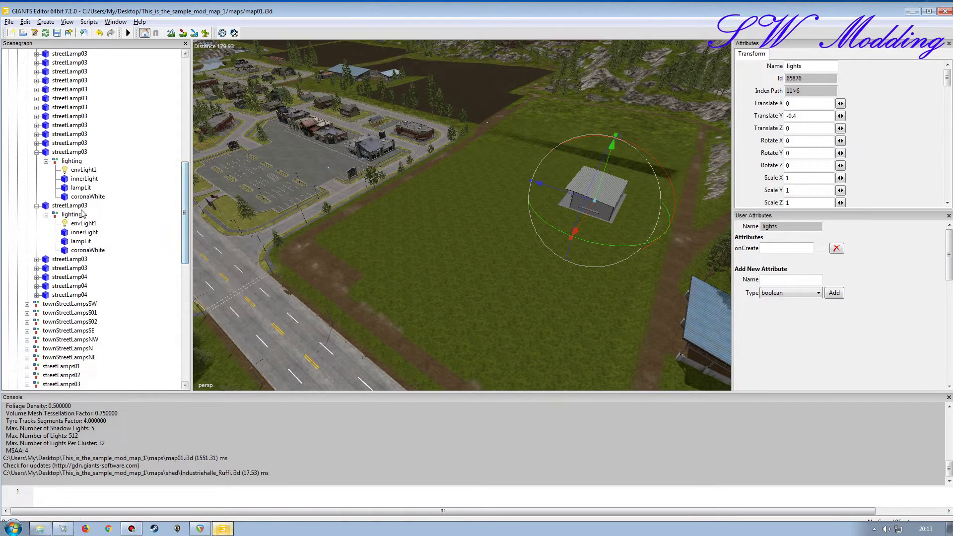
pyautogui.click(72, 215)
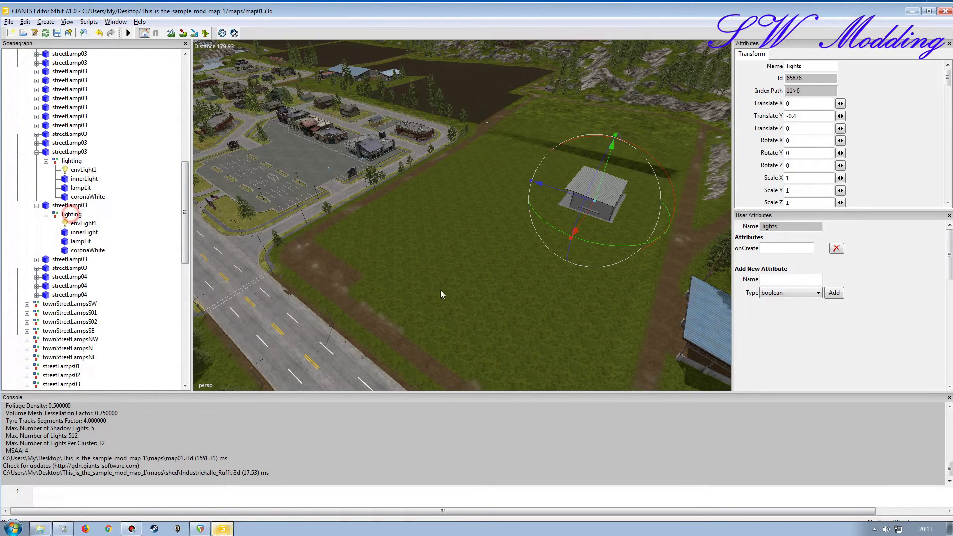
pyautogui.tripleClick(782, 248)
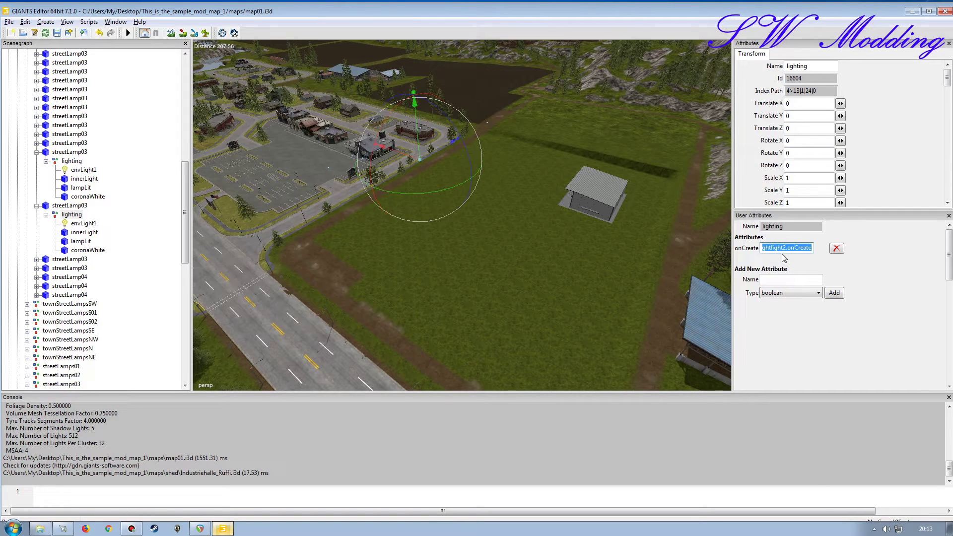
pyautogui.moveTo(185, 228); pyautogui.dragTo(185, 345)
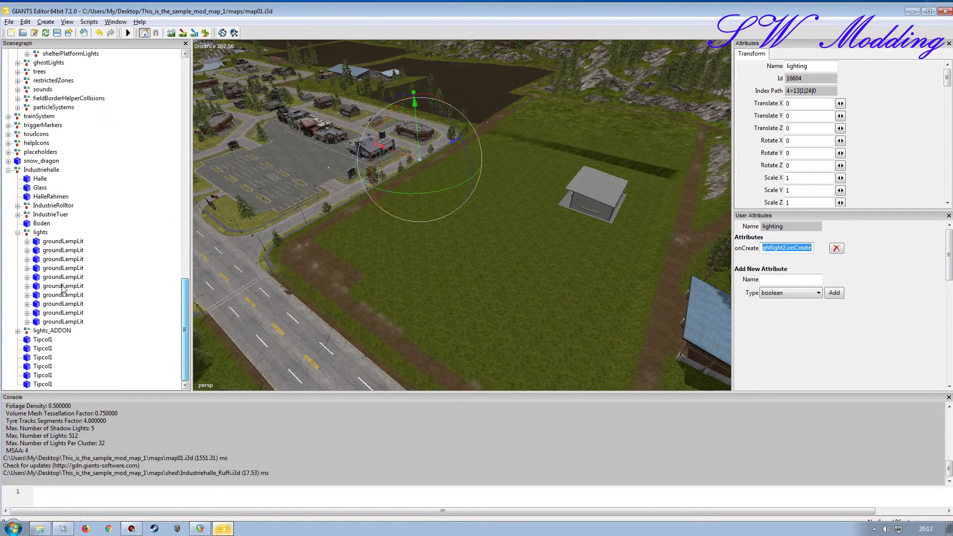
pyautogui.click(40, 232)
pyautogui.click(787, 246)
pyautogui.hotkey('ctrl', 'v')
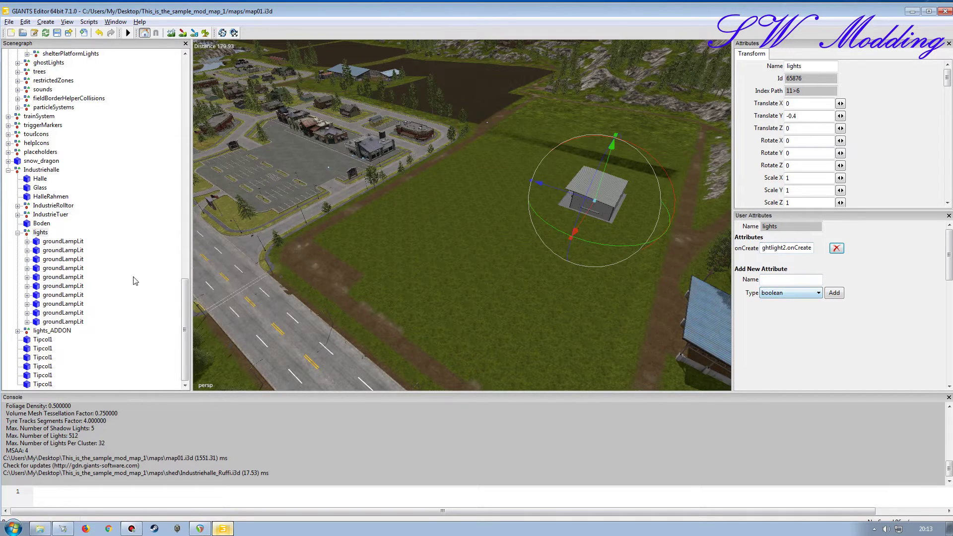
# - Check the contents of the first groundLampLit and collapse the expanded scenegraph groups down to the top-level entries
pyautogui.click(27, 242)
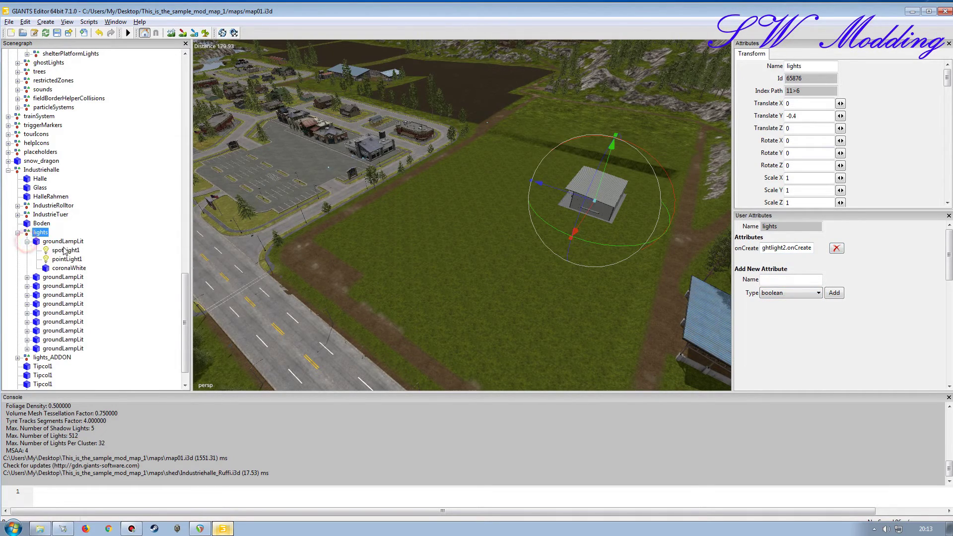
pyautogui.click(26, 242)
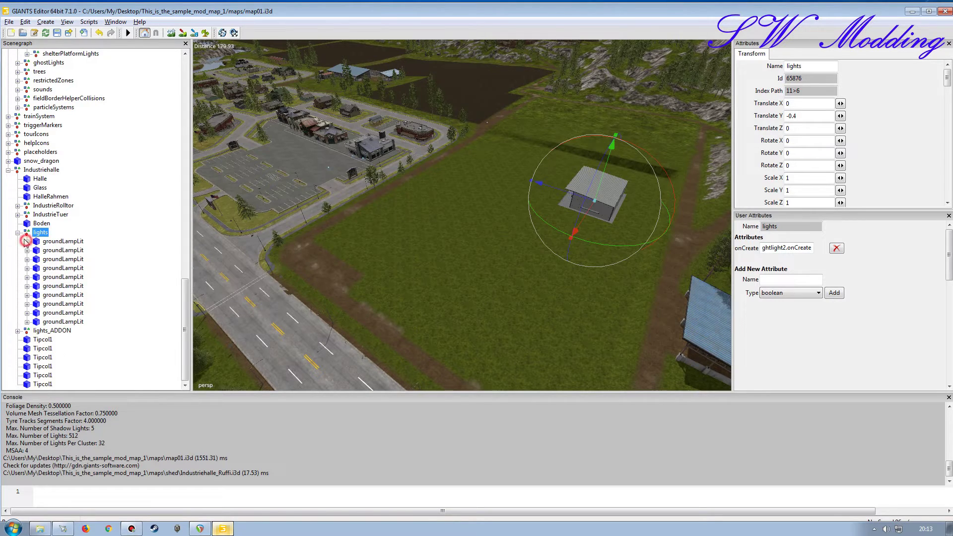
pyautogui.click(17, 233)
pyautogui.scroll(5, 13, 263)
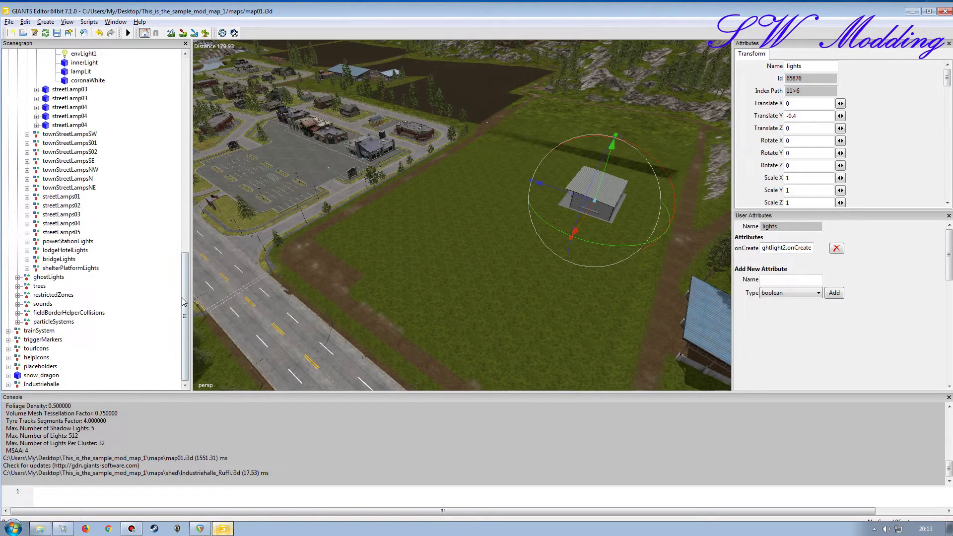
pyautogui.scroll(10, 183, 301)
pyautogui.click(18, 207)
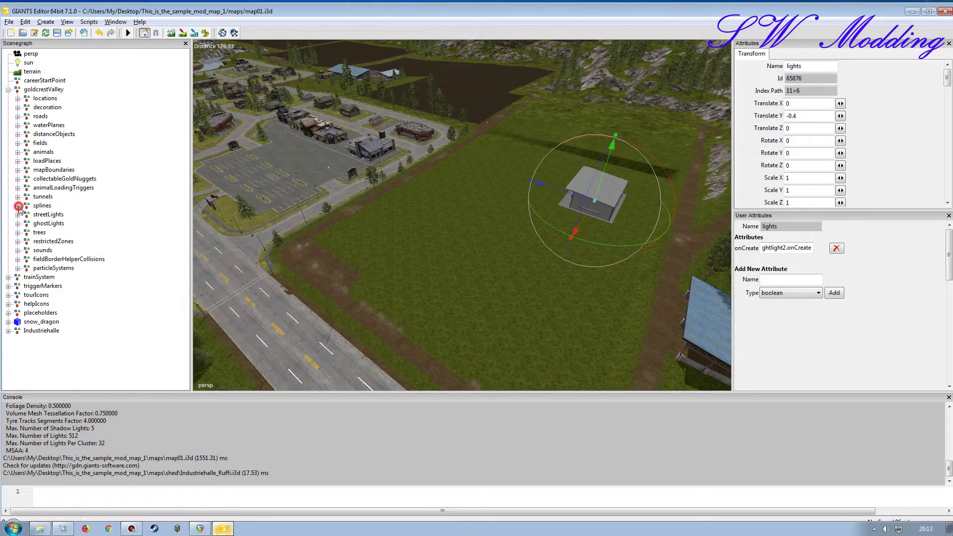
pyautogui.click(8, 89)
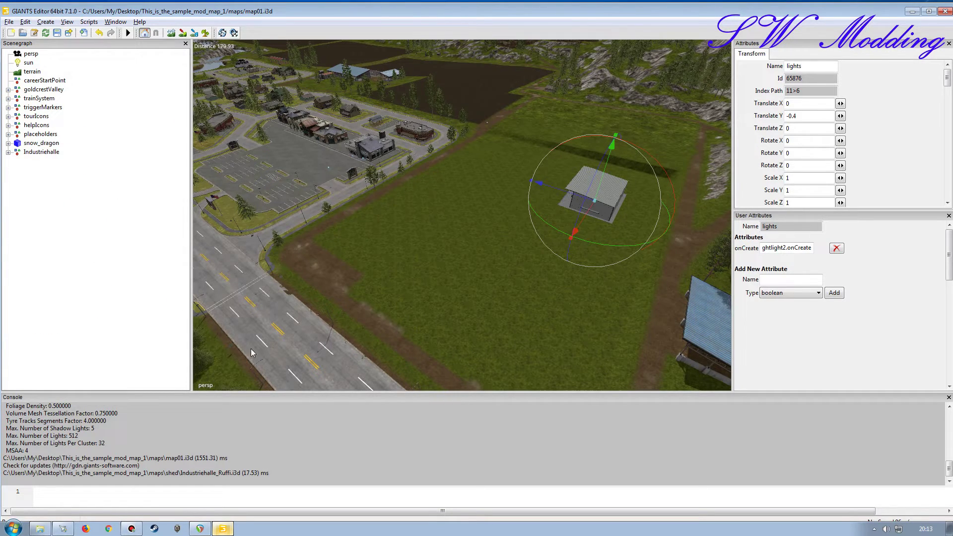
# - Narrow the scenegraph and inspect the front of the Van der Vlist hall up close with nothing selected
pyautogui.keyDown('alt'); pyautogui.moveTo(382, 336); pyautogui.dragTo(404, 306); pyautogui.keyUp('alt')
pyautogui.keyDown('alt'); pyautogui.moveTo(400, 338); pyautogui.dragTo(373, 353); pyautogui.keyUp('alt')
pyautogui.keyDown('alt'); pyautogui.moveTo(428, 301); pyautogui.dragTo(419, 268, button='right'); pyautogui.keyUp('alt')
pyautogui.keyDown('alt'); pyautogui.moveTo(419, 268); pyautogui.dragTo(478, 266); pyautogui.keyUp('alt')
pyautogui.keyDown('alt'); pyautogui.moveTo(478, 266); pyautogui.dragTo(547, 240, button='right'); pyautogui.keyUp('alt')
pyautogui.keyDown('alt'); pyautogui.moveTo(547, 240); pyautogui.dragTo(578, 249); pyautogui.keyUp('alt')
pyautogui.keyDown('alt'); pyautogui.moveTo(539, 279); pyautogui.dragTo(237, 273); pyautogui.keyUp('alt')
pyautogui.moveTo(190, 251); pyautogui.dragTo(101, 251)
pyautogui.keyDown('alt'); pyautogui.moveTo(342, 235); pyautogui.dragTo(339, 246); pyautogui.keyUp('alt')
pyautogui.keyDown('alt'); pyautogui.moveTo(338, 247); pyautogui.dragTo(320, 263, button='right'); pyautogui.keyUp('alt')
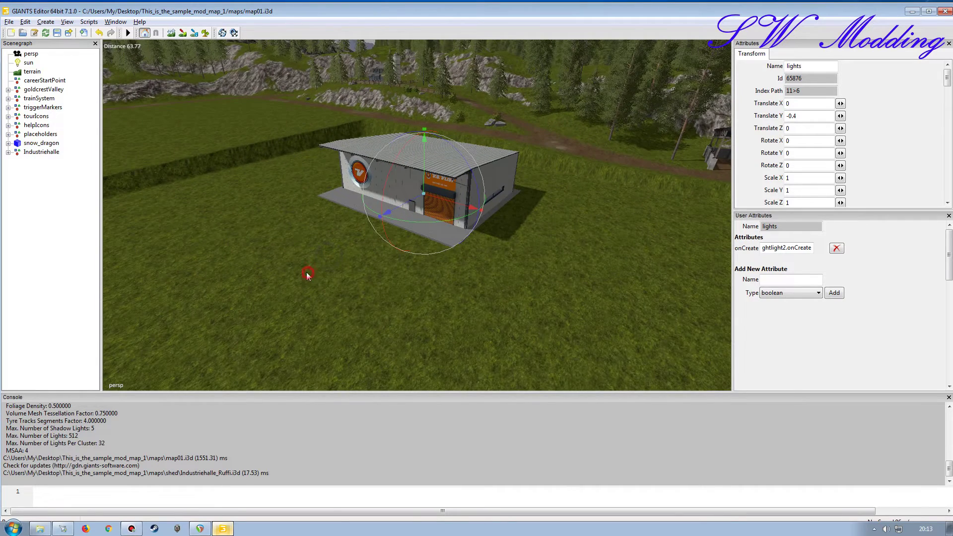
pyautogui.keyDown('alt'); pyautogui.moveTo(307, 274); pyautogui.dragTo(325, 279); pyautogui.keyUp('alt')
pyautogui.click(68, 220)
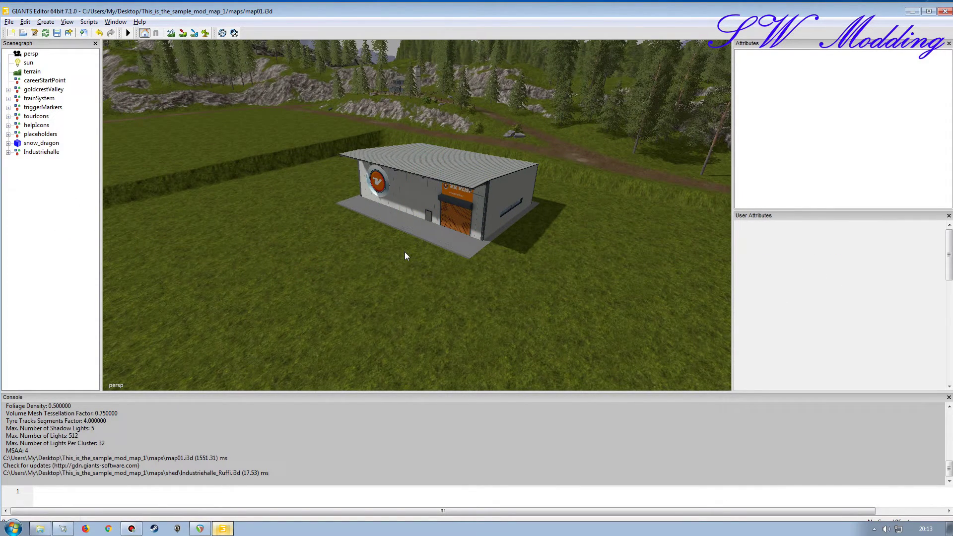
# - Save the map01.i3d scene and close GIANTS Editor
pyautogui.click(57, 33)
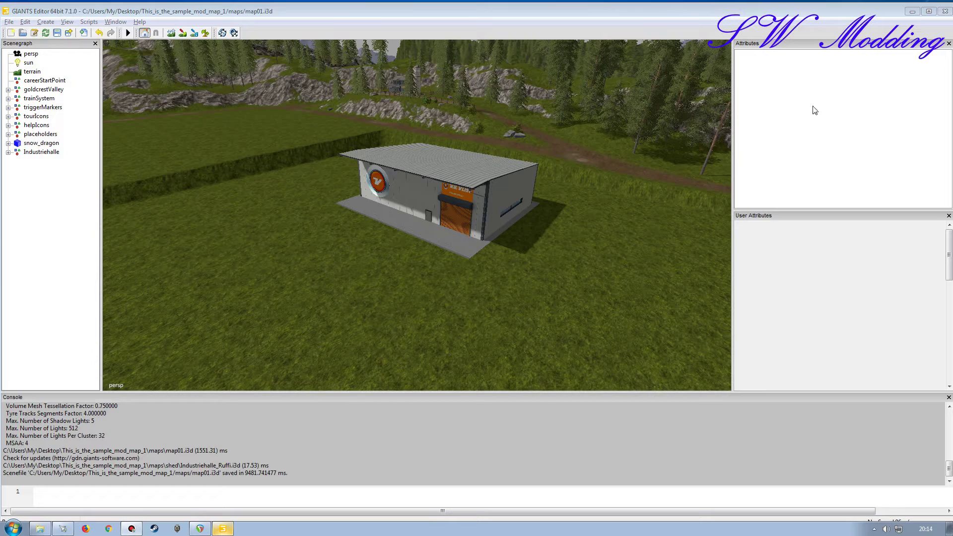
pyautogui.click(945, 12)
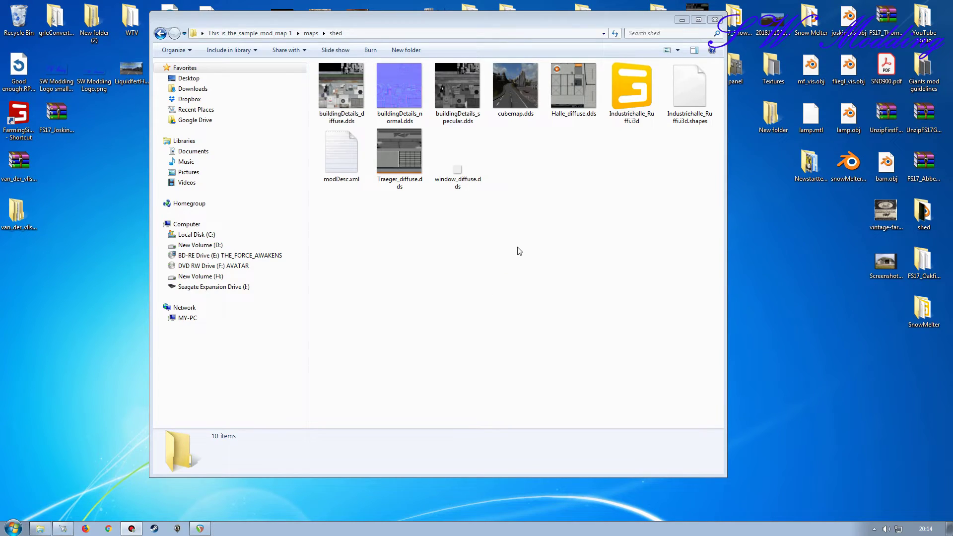
# - Open the shed folder's modDesc.xml and the modDesc.xml in the This_is_the_sample_mod_map_1 folder in Notepad++
pyautogui.moveTo(461, 22); pyautogui.dragTo(552, 25)
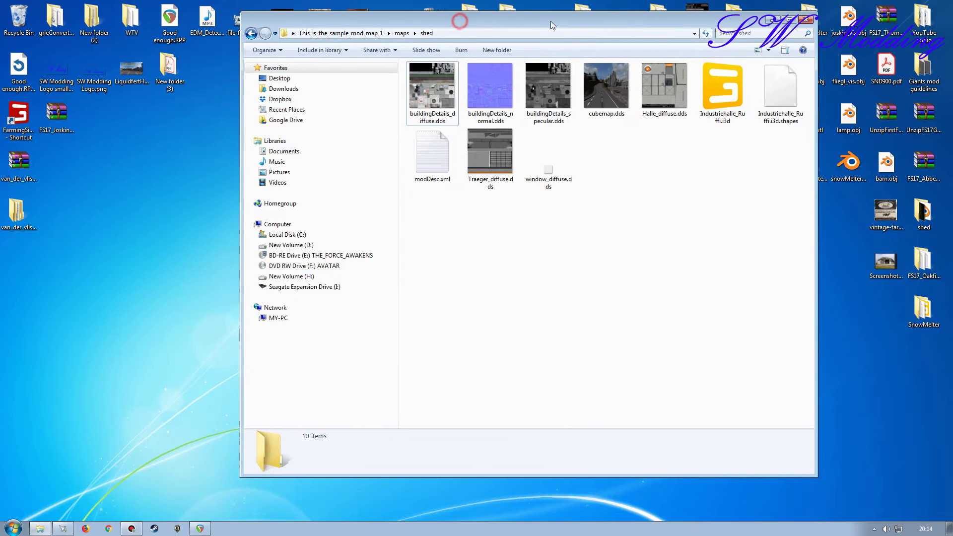
pyautogui.doubleClick(432, 155)
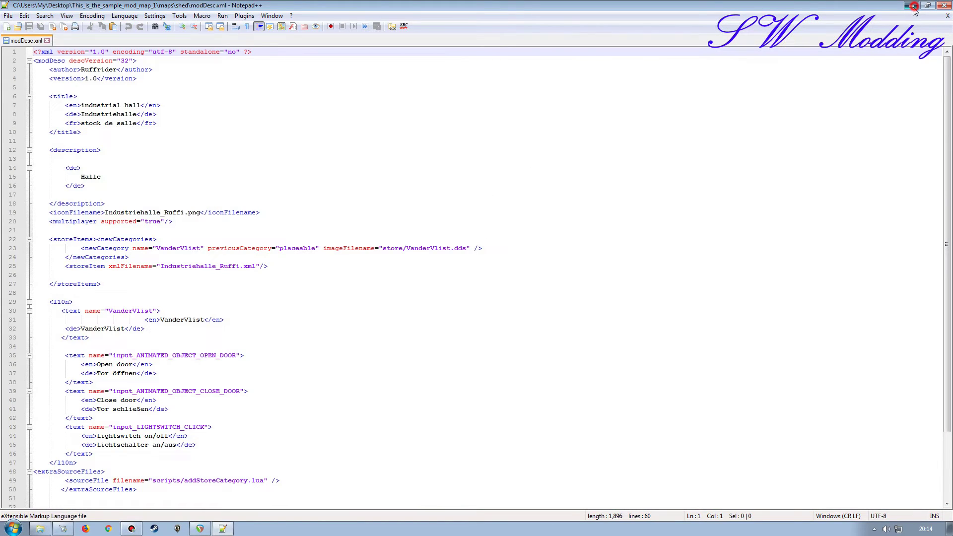
pyautogui.click(911, 6)
pyautogui.click(362, 37)
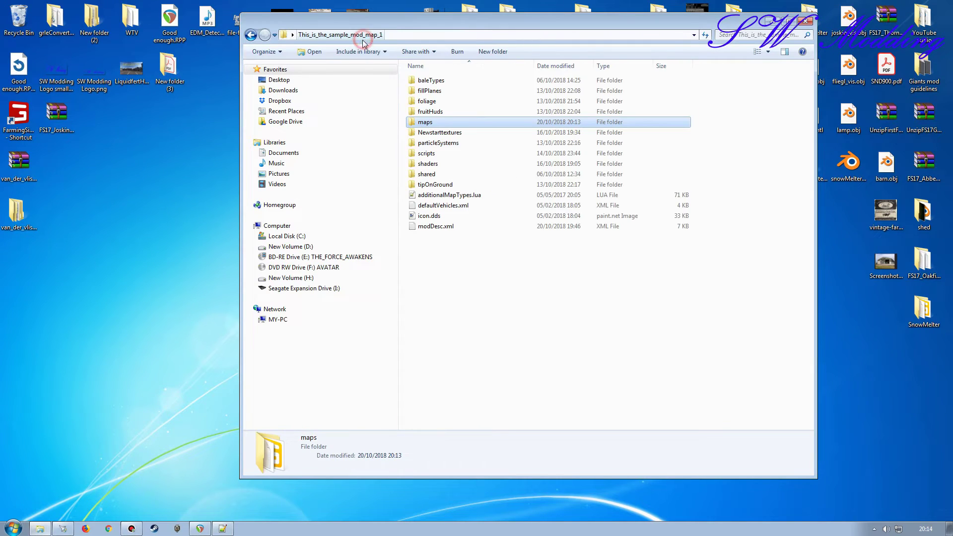
pyautogui.doubleClick(433, 226)
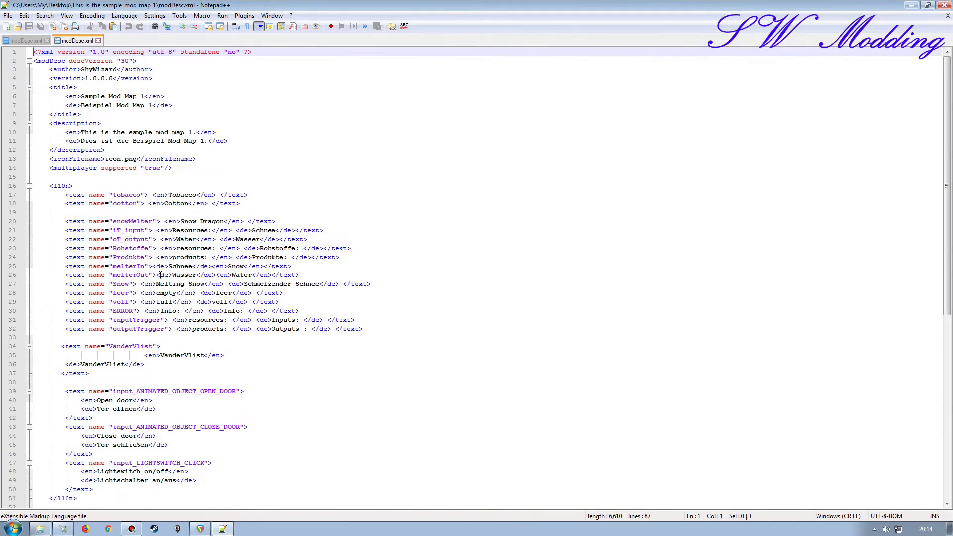
# - Review the l10n texts, extraSourceFiles and inputBindings sections in the map's modDesc.xml
pyautogui.scroll(-11, 164, 285)
pyautogui.scroll(-2, 183, 391)
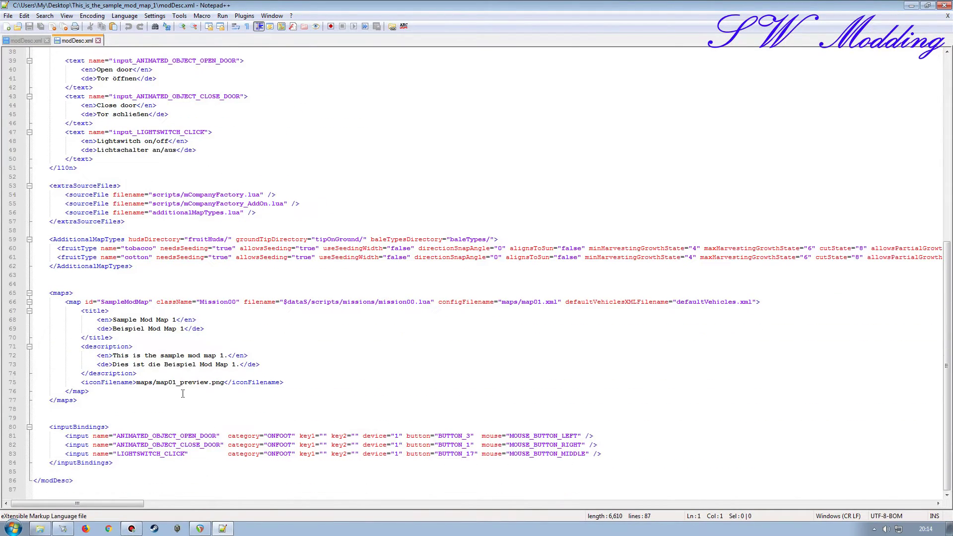
pyautogui.scroll(12, 156, 311)
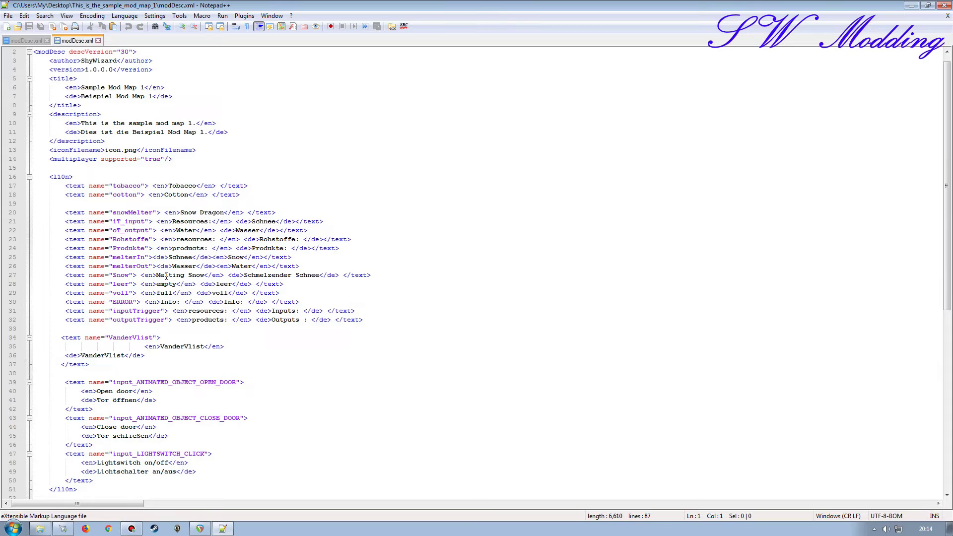
pyautogui.scroll(-12, 128, 204)
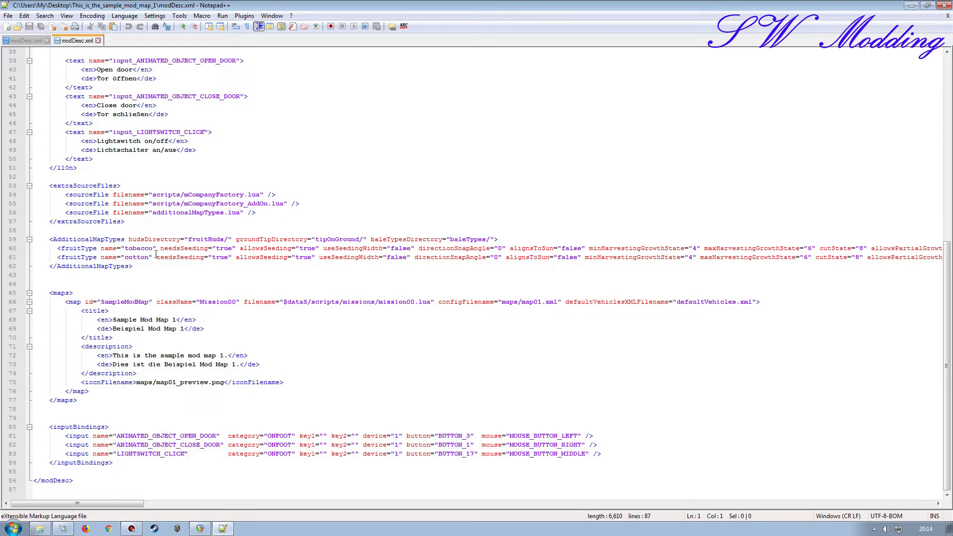
pyautogui.scroll(4, 154, 286)
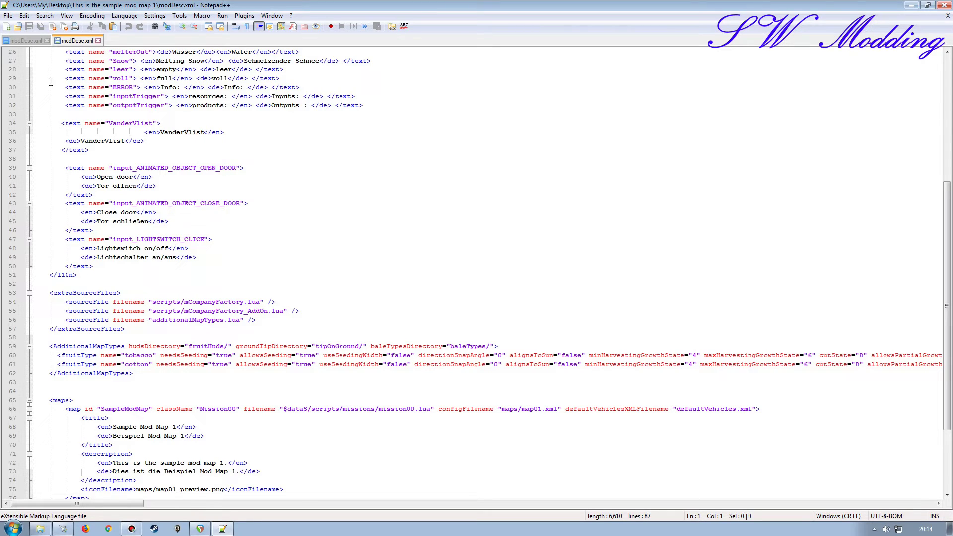
# - Compare the shed's modDesc.xml by examining its l10n entries, especially input_ANIMATED_OBJECT_OPEN_DOOR, and its inputBindings
pyautogui.click(24, 41)
pyautogui.scroll(-2, 154, 342)
pyautogui.scroll(-1, 154, 342)
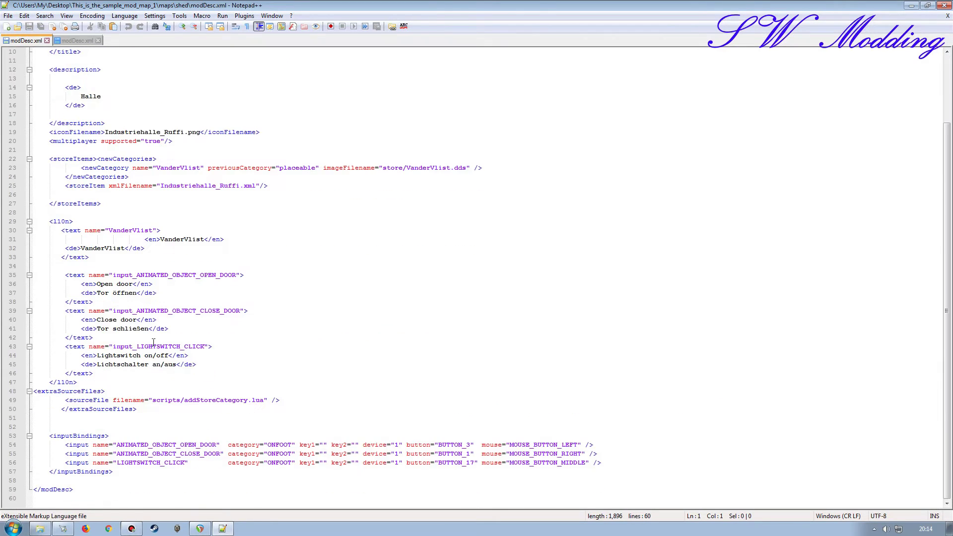
pyautogui.moveTo(236, 276); pyautogui.dragTo(170, 276)
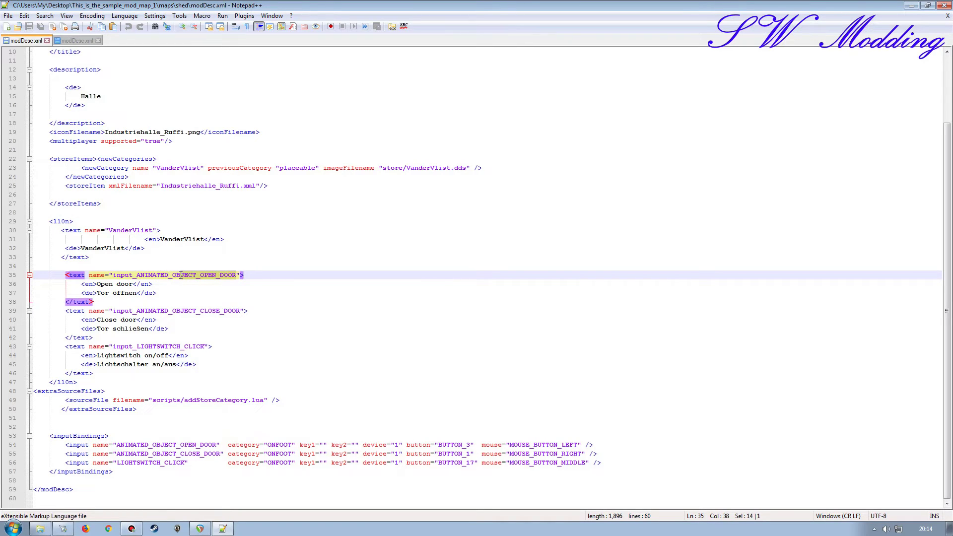
pyautogui.click(253, 275)
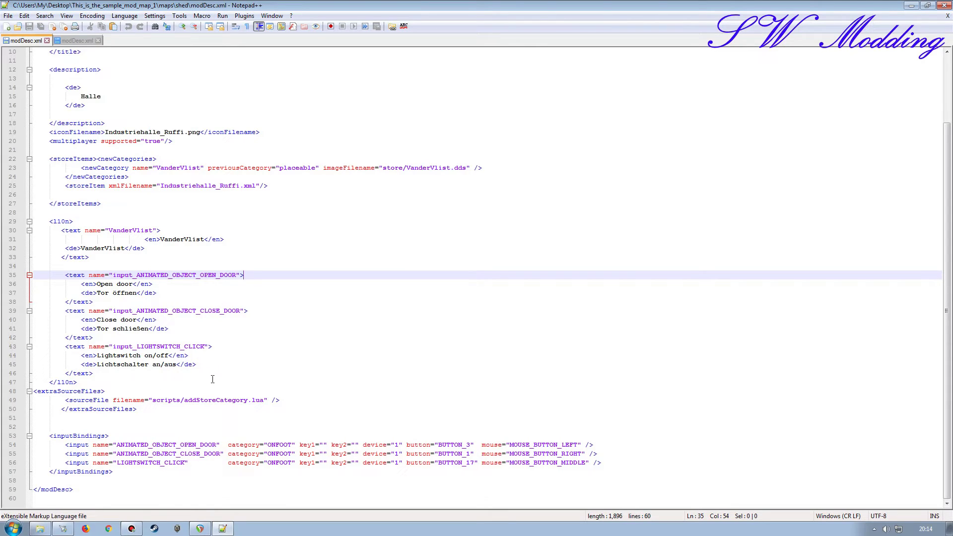
# - Open animatedObjects.xml from the sample map's maps folder in Notepad++
pyautogui.click(40, 529)
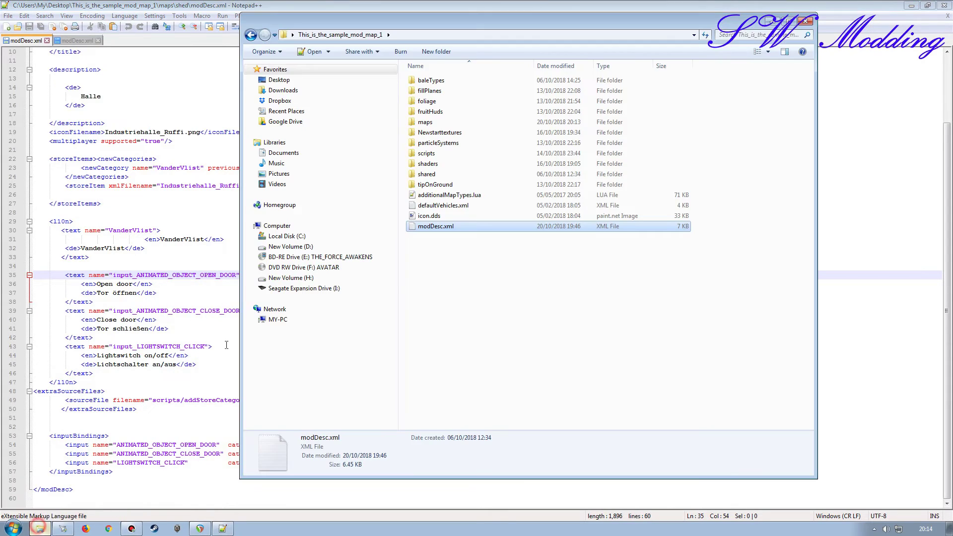
pyautogui.click(431, 122)
pyautogui.doubleClick(431, 122)
pyautogui.doubleClick(437, 131)
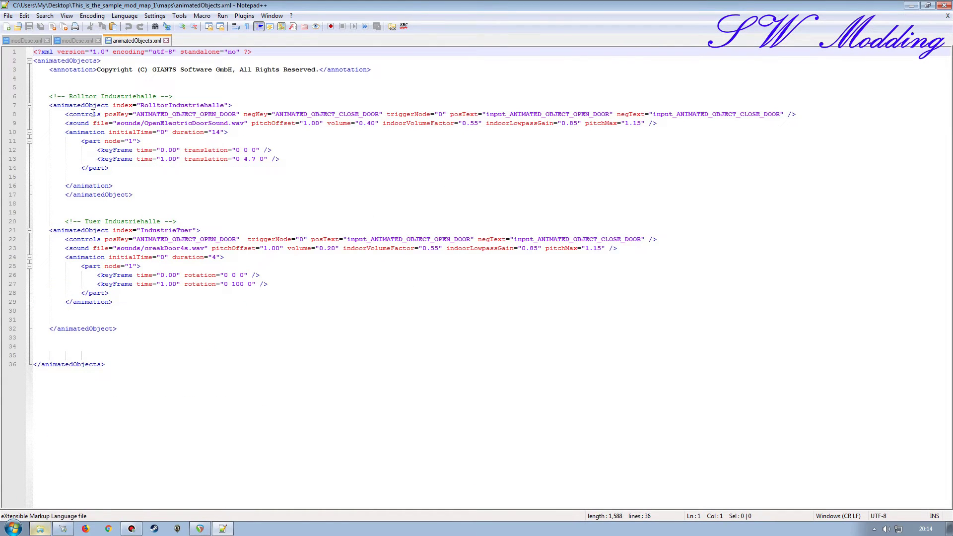
# - Examine the posKey, negKey, posText and negText values on the RolltorIndustriehalle controls line
pyautogui.moveTo(235, 114); pyautogui.dragTo(137, 115)
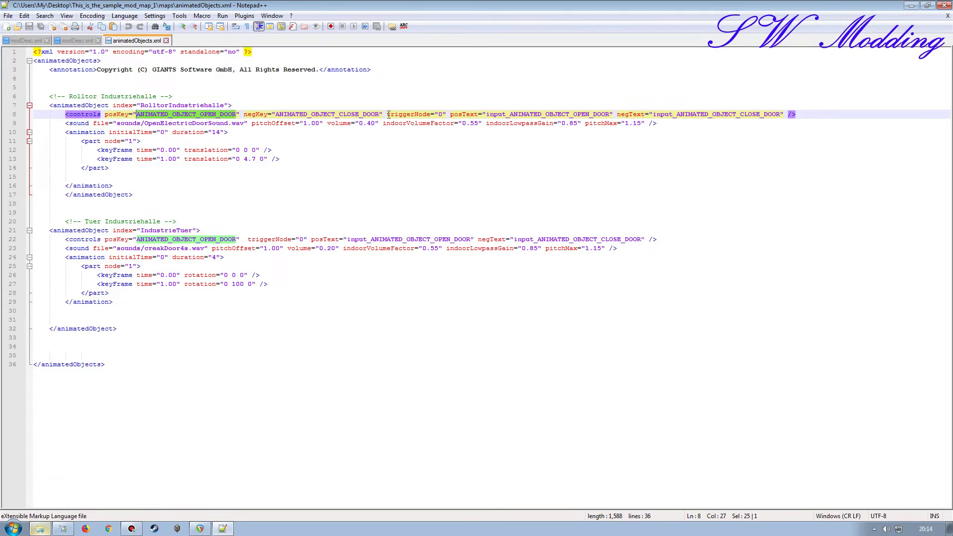
pyautogui.moveTo(380, 115); pyautogui.dragTo(276, 115)
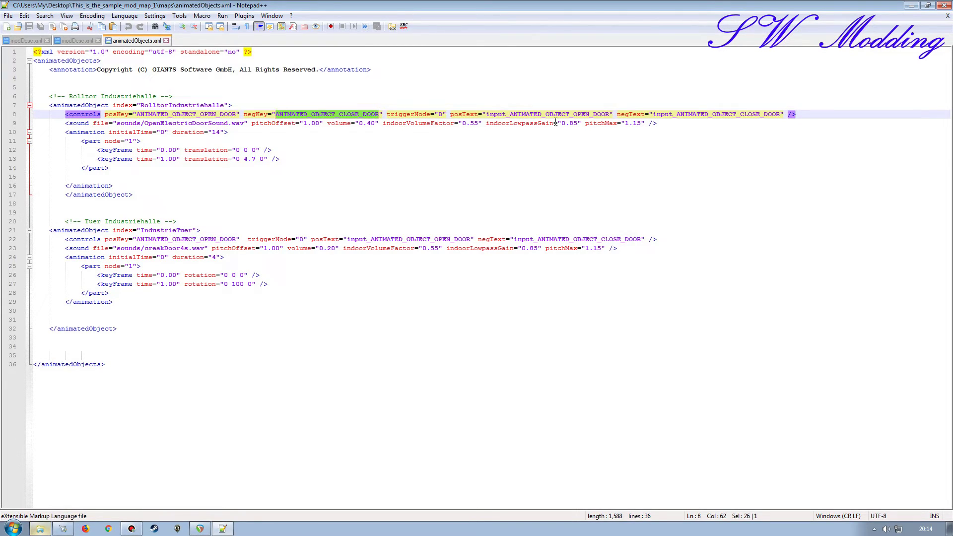
pyautogui.moveTo(610, 114); pyautogui.dragTo(487, 115)
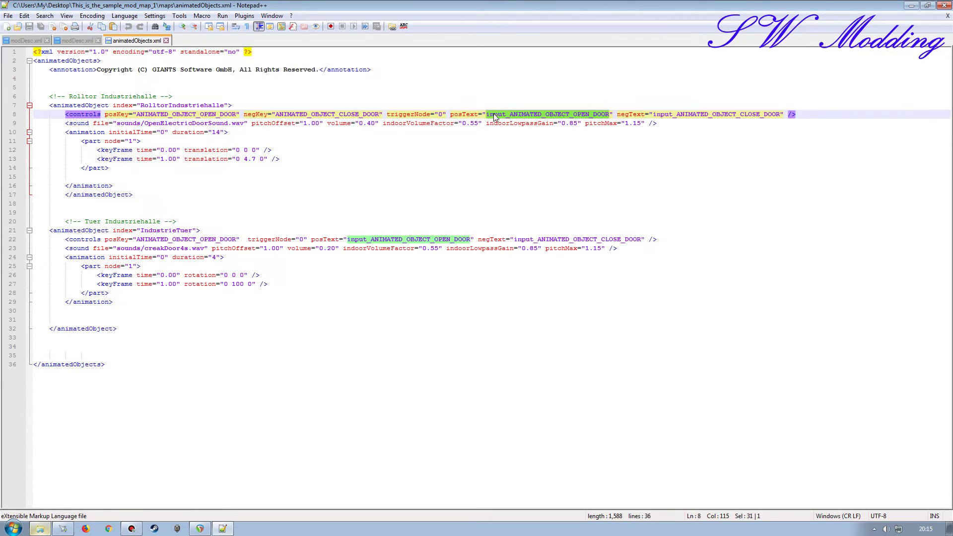
pyautogui.moveTo(771, 114); pyautogui.dragTo(653, 115)
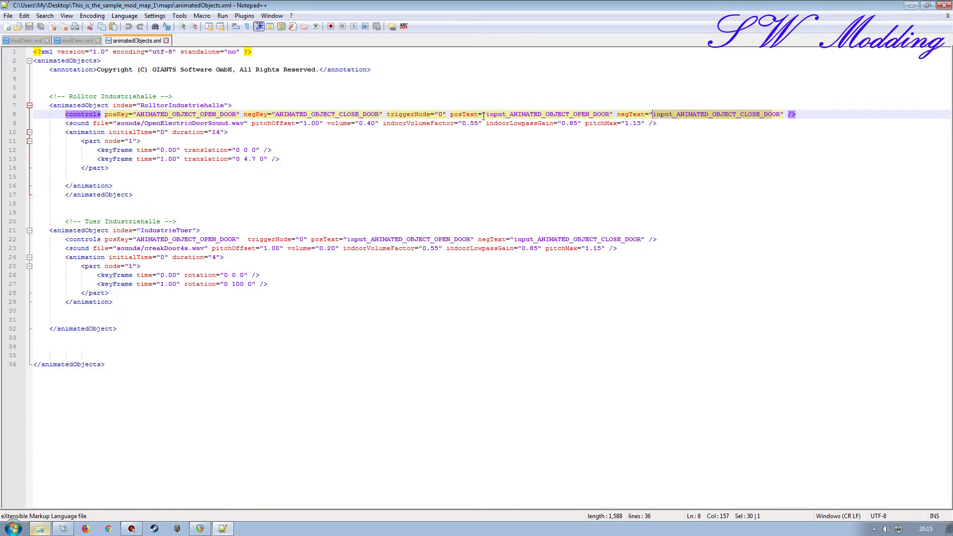
pyautogui.moveTo(485, 114); pyautogui.dragTo(781, 114)
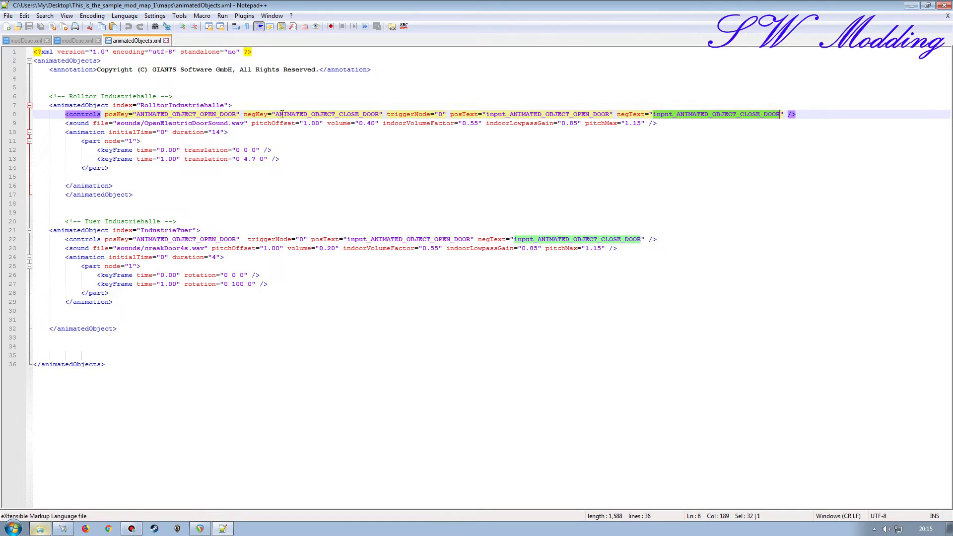
# - Compare the RolltorIndustriehalle posText and negText values in animatedObjects.xml with the open and close door l10n entries in the map's modDesc.xml
pyautogui.click(77, 41)
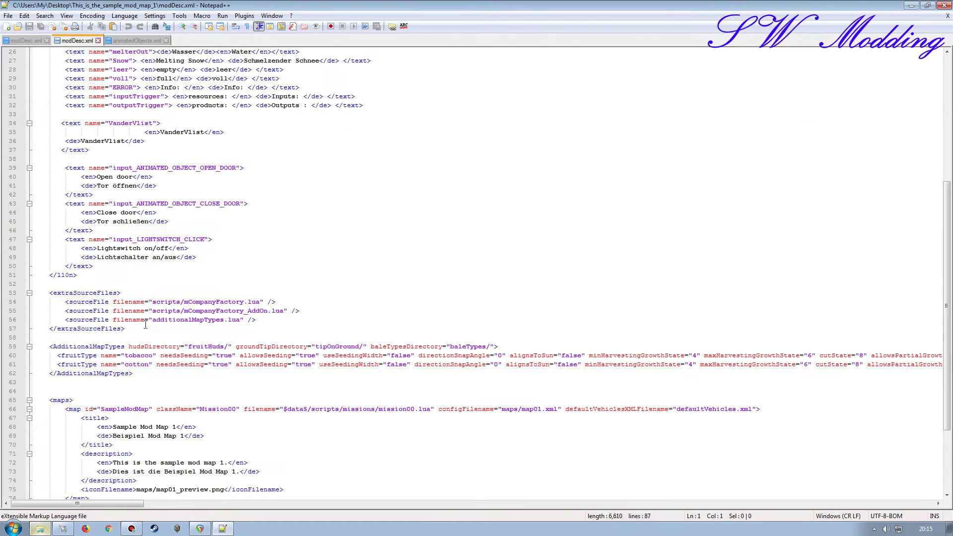
pyautogui.click(218, 176)
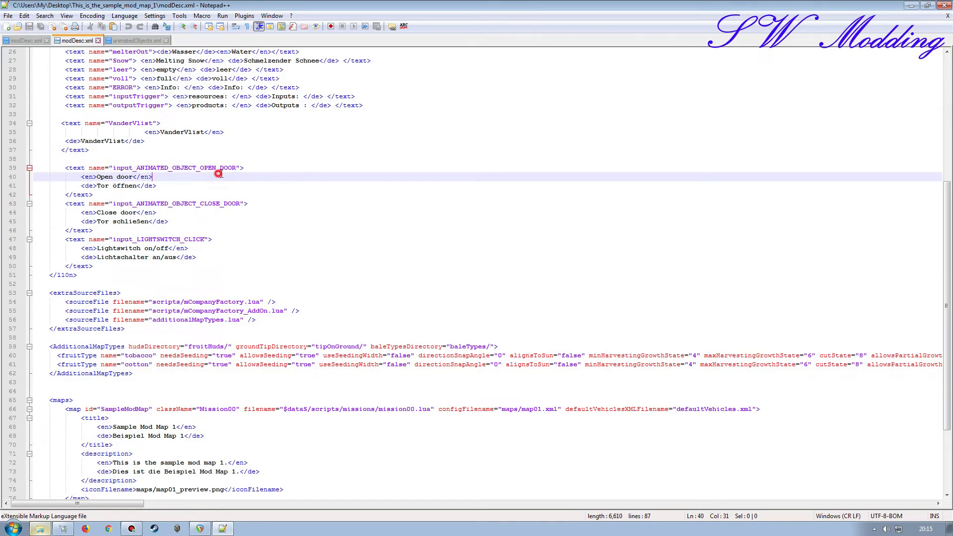
pyautogui.click(136, 40)
pyautogui.moveTo(487, 114); pyautogui.dragTo(609, 114)
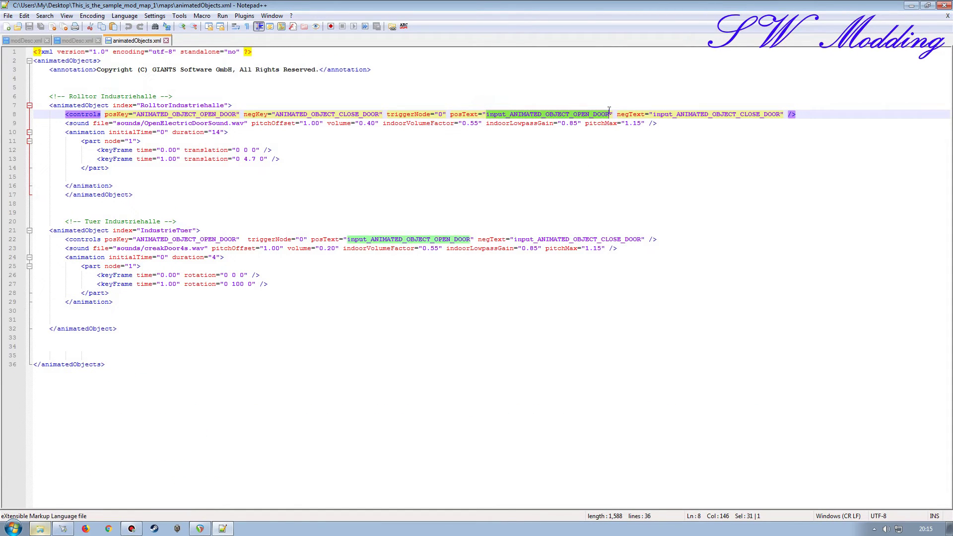
pyautogui.click(77, 40)
pyautogui.moveTo(113, 204); pyautogui.dragTo(240, 203)
pyautogui.click(136, 40)
pyautogui.moveTo(654, 113); pyautogui.dragTo(781, 114)
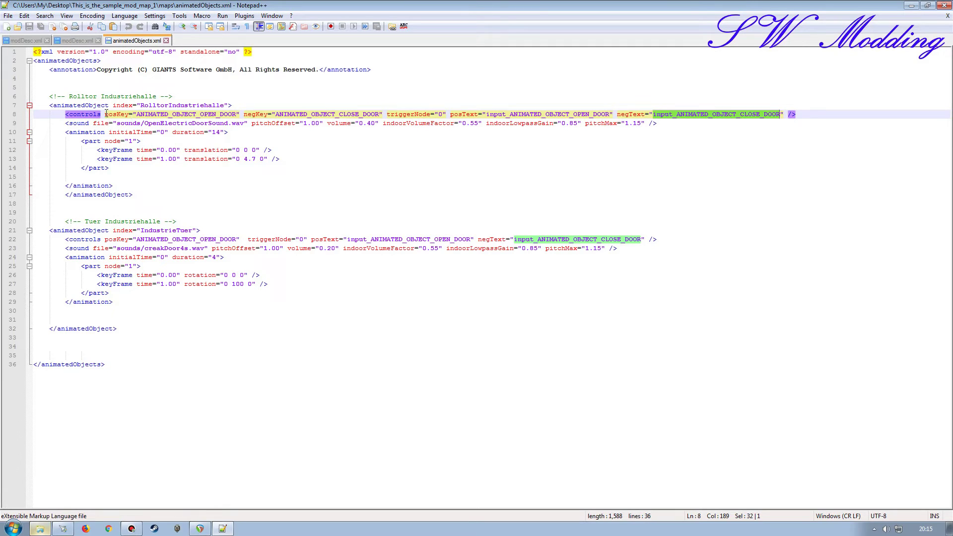
# - Compare the RolltorIndustriehalle posKey and negKey values with the inputBindings section in the map's modDesc.xml
pyautogui.moveTo(137, 114); pyautogui.dragTo(397, 113)
pyautogui.click(75, 26)
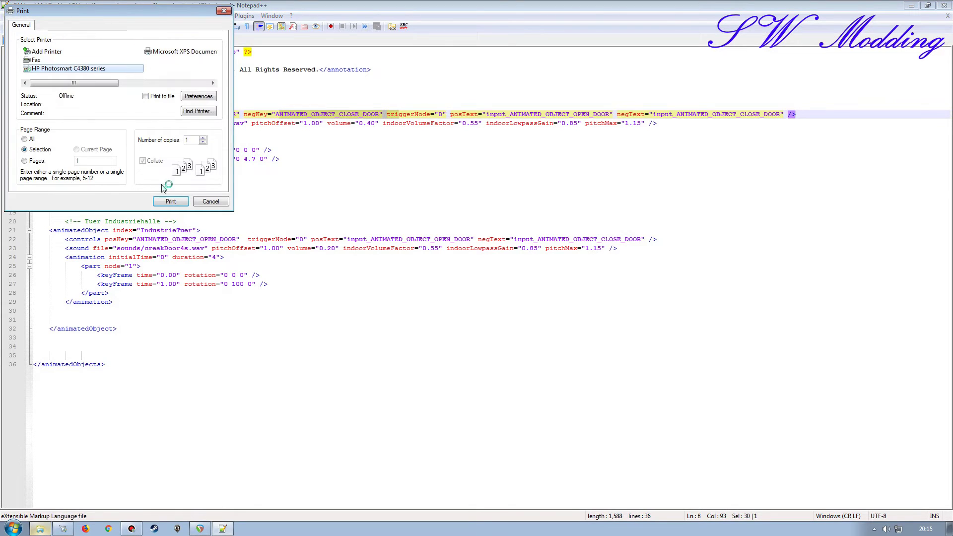
pyautogui.click(210, 201)
pyautogui.click(77, 40)
pyautogui.scroll(-4, 208, 326)
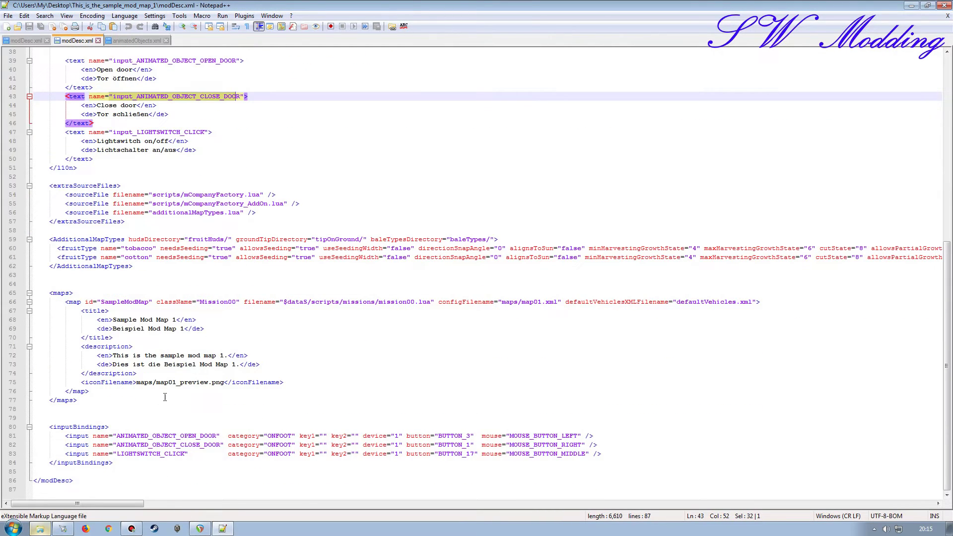
pyautogui.moveTo(53, 427); pyautogui.dragTo(199, 462)
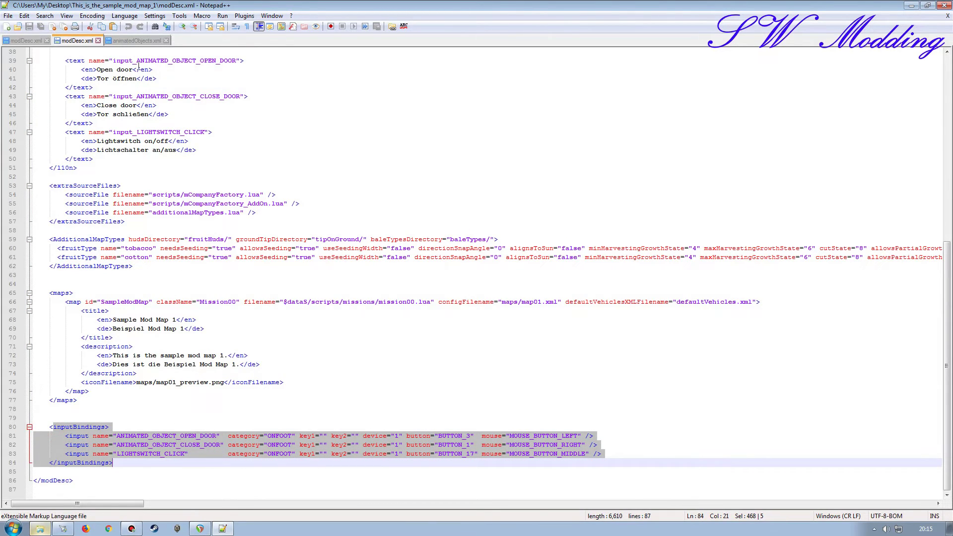
pyautogui.click(136, 40)
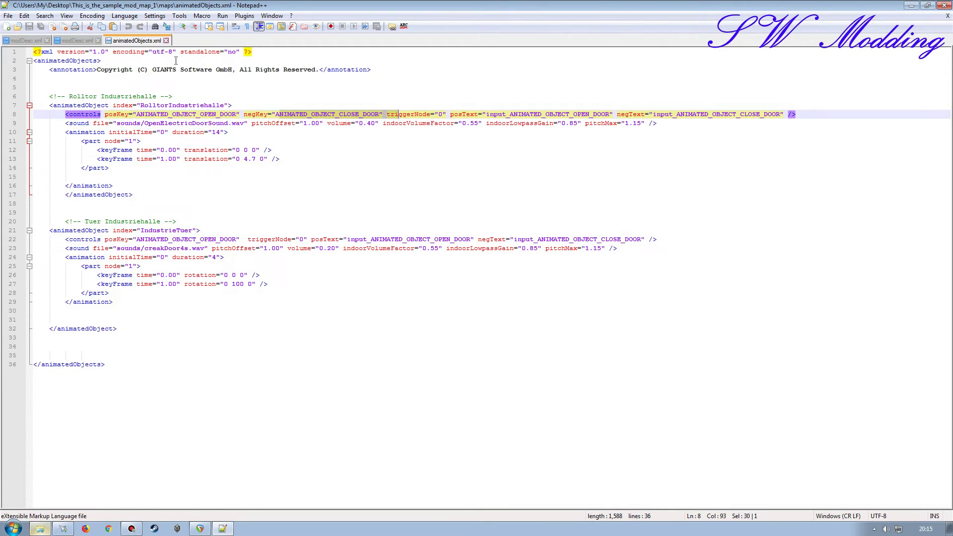
# - Close animatedObjects.xml and both modDesc.xml files, and exit Notepad++ to the maps folder window
pyautogui.click(166, 41)
pyautogui.click(98, 41)
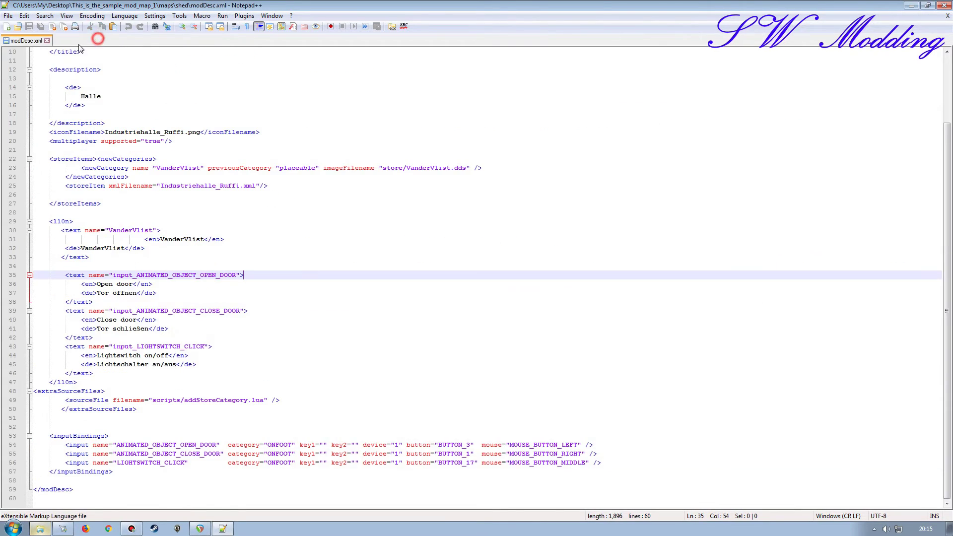
pyautogui.click(47, 41)
pyautogui.click(944, 6)
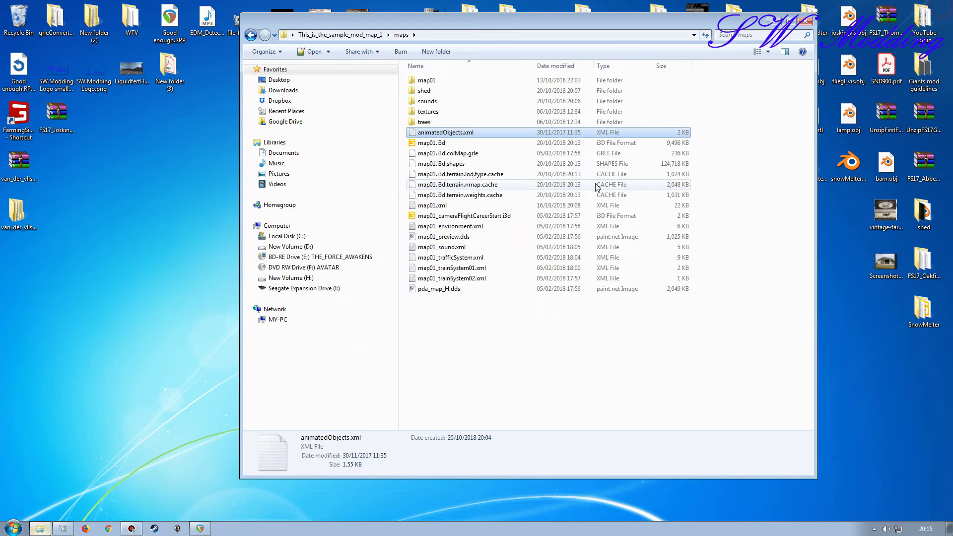
pyautogui.moveTo(497, 19); pyautogui.dragTo(401, 22)
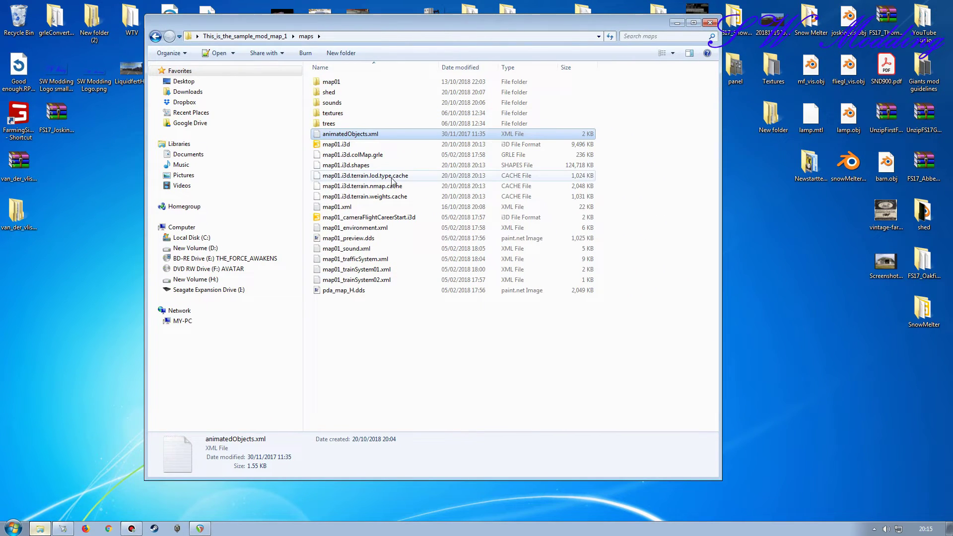
# - Reopen animatedObjects.xml from the sample map's maps folder in Notepad++
pyautogui.press('BackSpace')
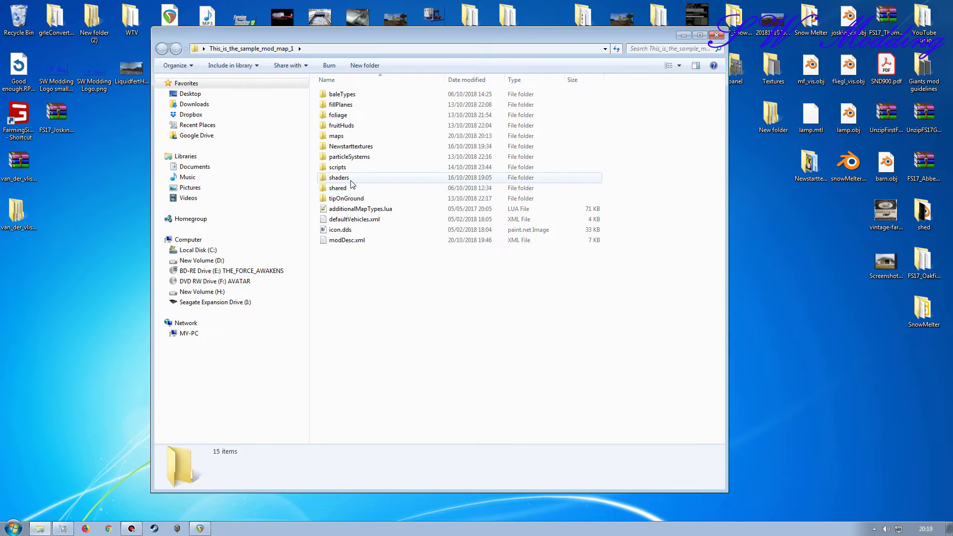
pyautogui.doubleClick(345, 140)
pyautogui.doubleClick(342, 140)
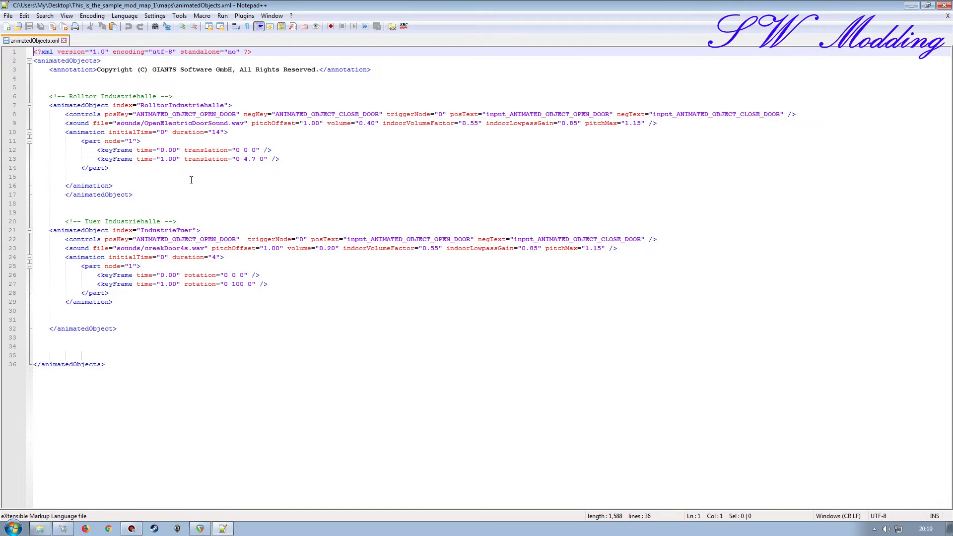
# - Check where the door sound files are stored by examining the sounds folder inside the sample map's maps folder
pyautogui.click(33, 530)
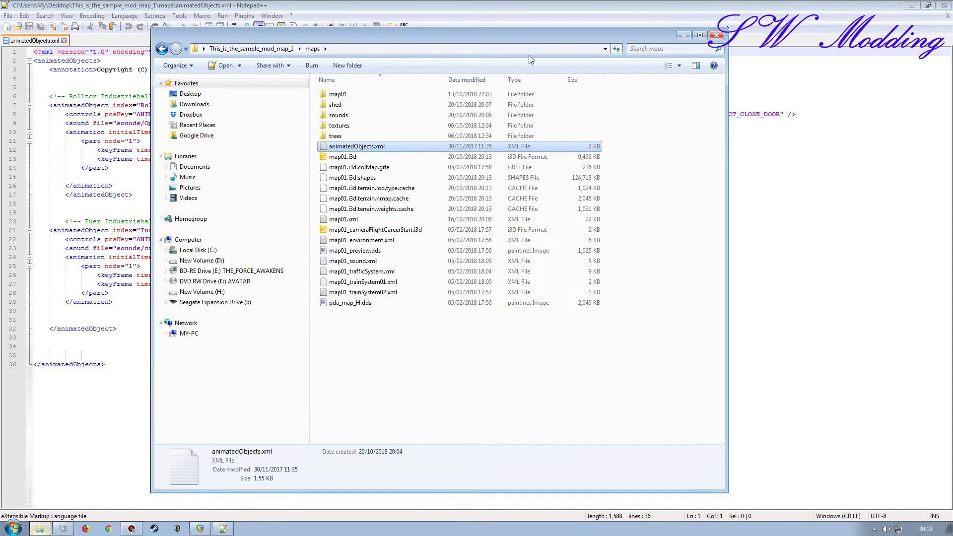
pyautogui.moveTo(453, 36); pyautogui.dragTo(621, 12)
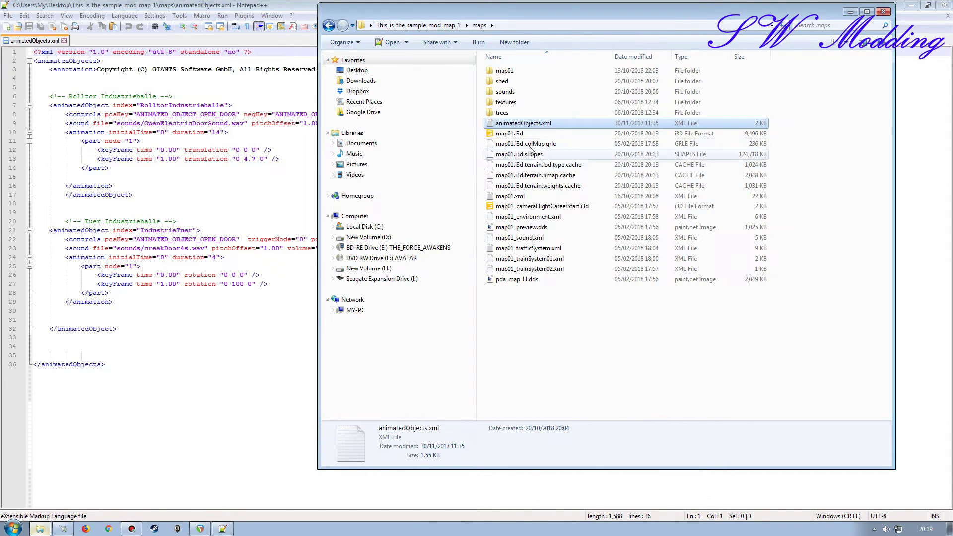
pyautogui.press('BackSpace')
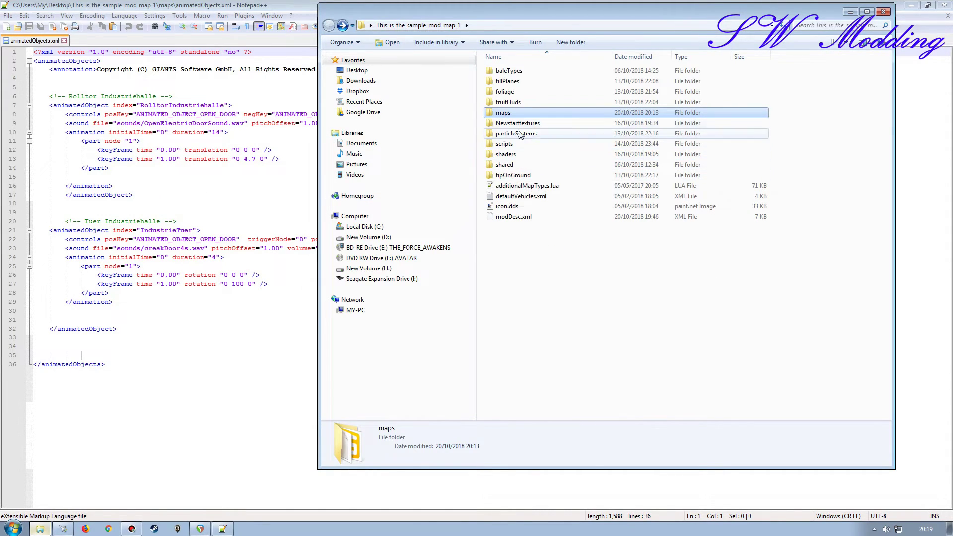
pyautogui.doubleClick(506, 114)
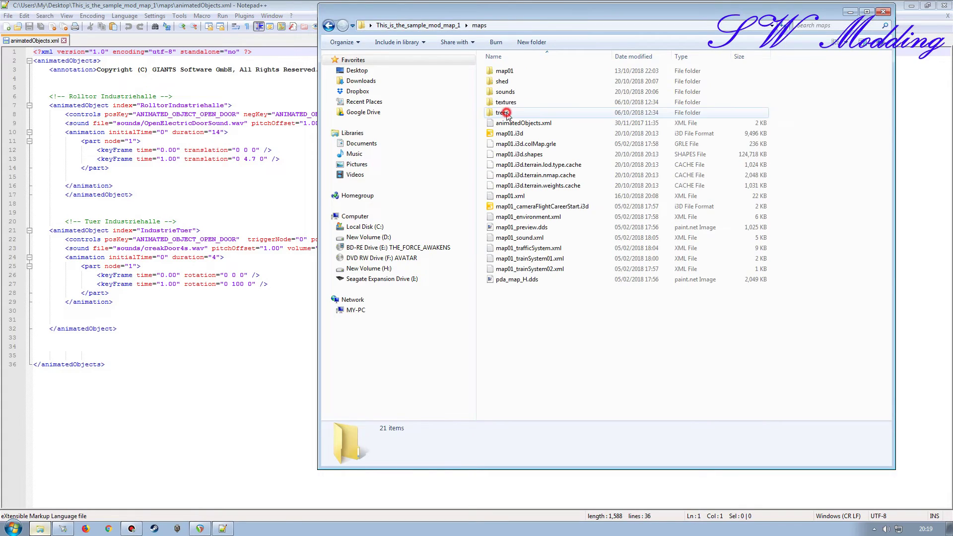
pyautogui.doubleClick(507, 92)
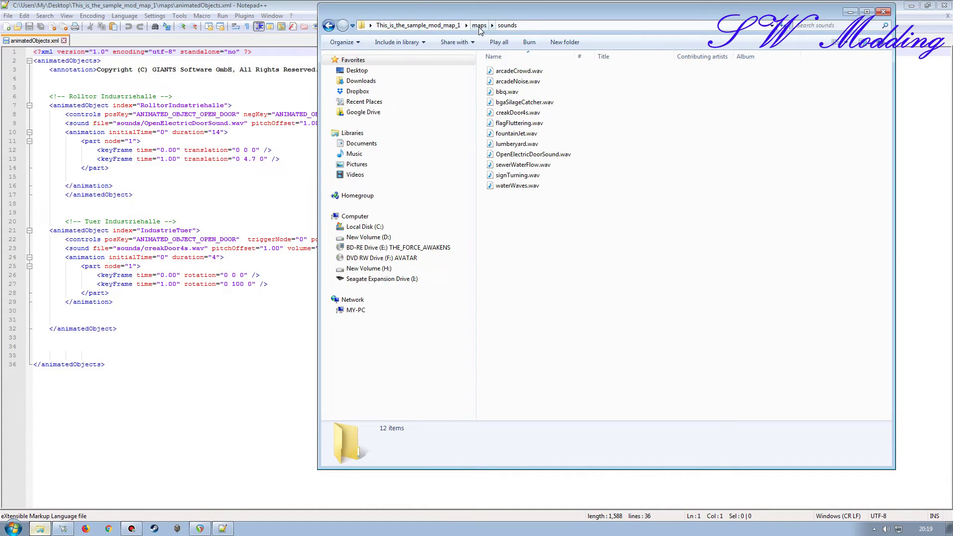
pyautogui.click(849, 10)
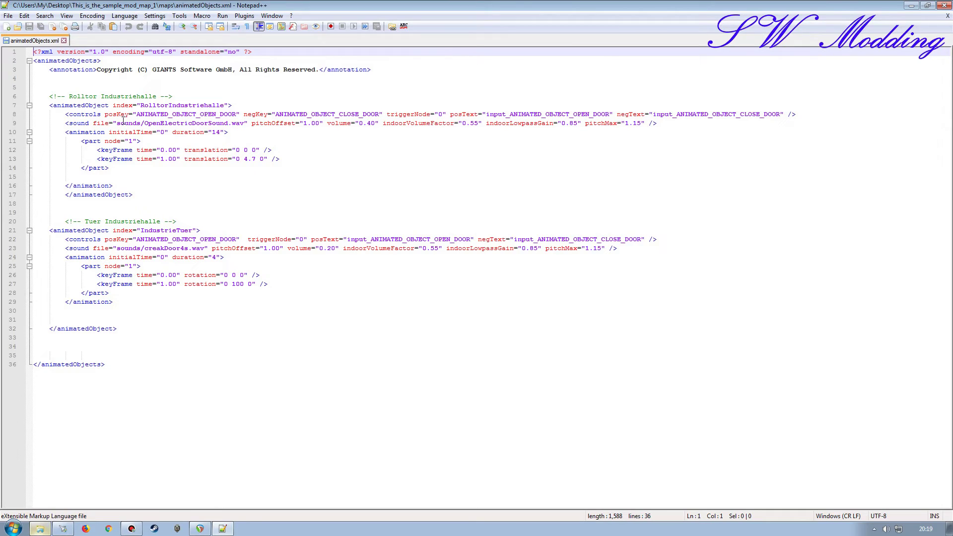
# - Prefix the RolltorIndustriehalle sound path with maps/ so it reads maps/sounds/OpenElectricDoorSound.wav
pyautogui.click(118, 123)
pyautogui.write('mp')
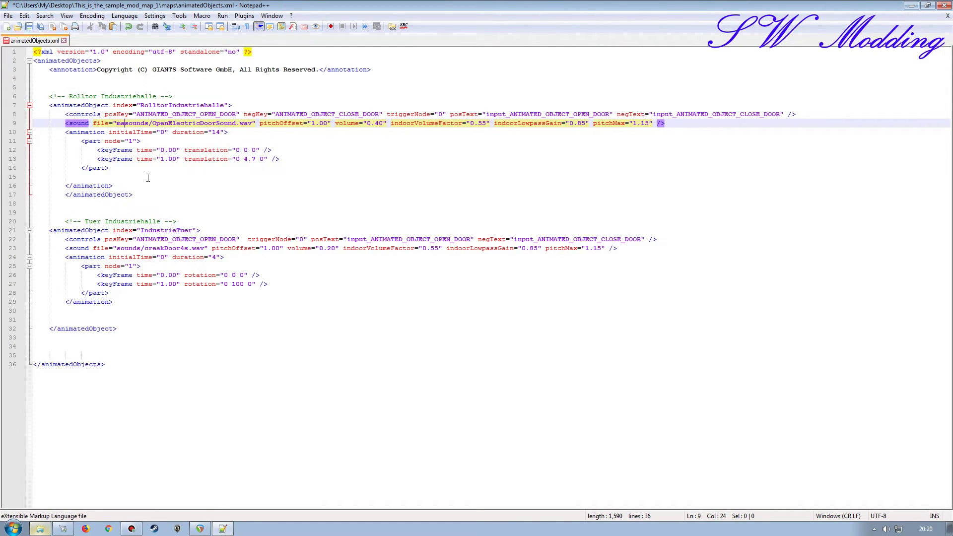
pyautogui.write('ps')
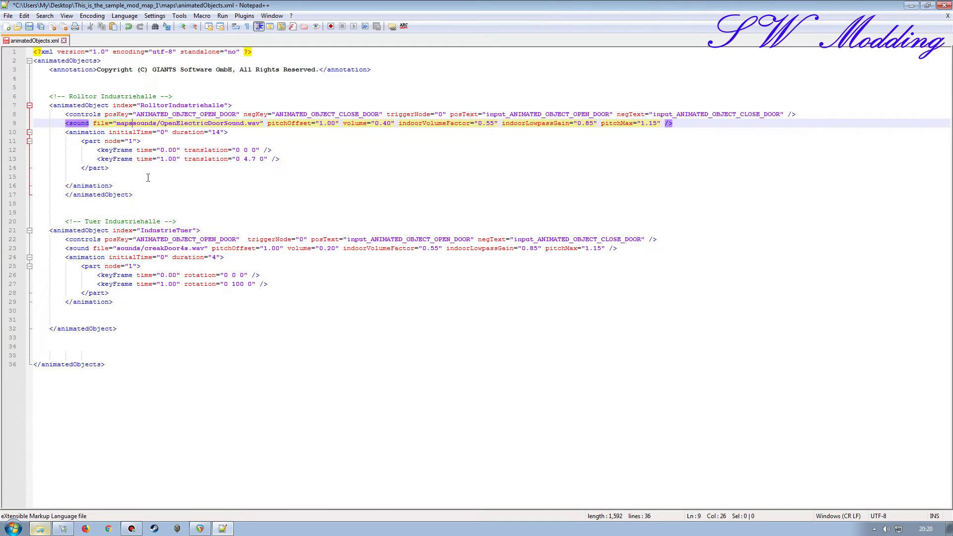
pyautogui.write('/')
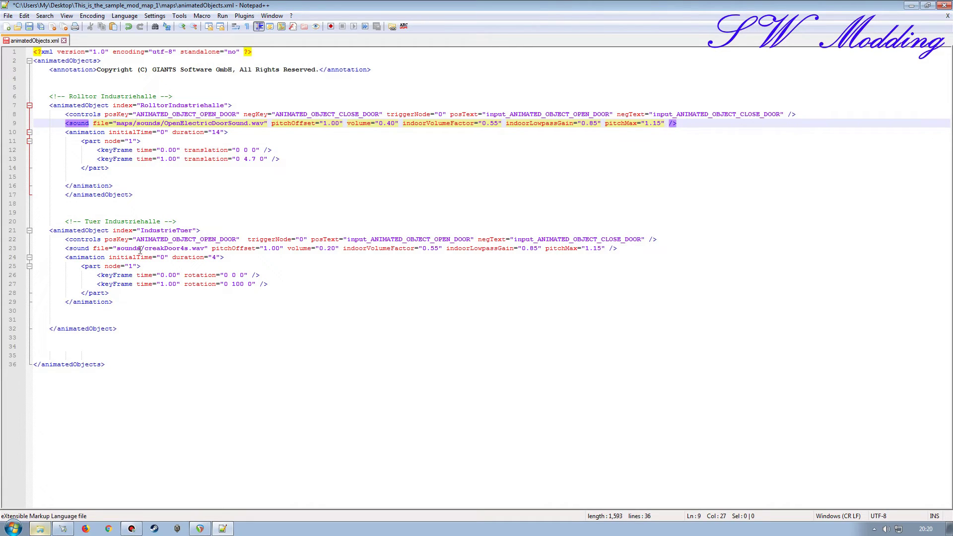
# - Change the IndustrieTuer sound path to maps/sounds/creakDoor4s.wav, then save animatedObjects.xml and exit Notepad++
pyautogui.click(116, 250)
pyautogui.write('ma')
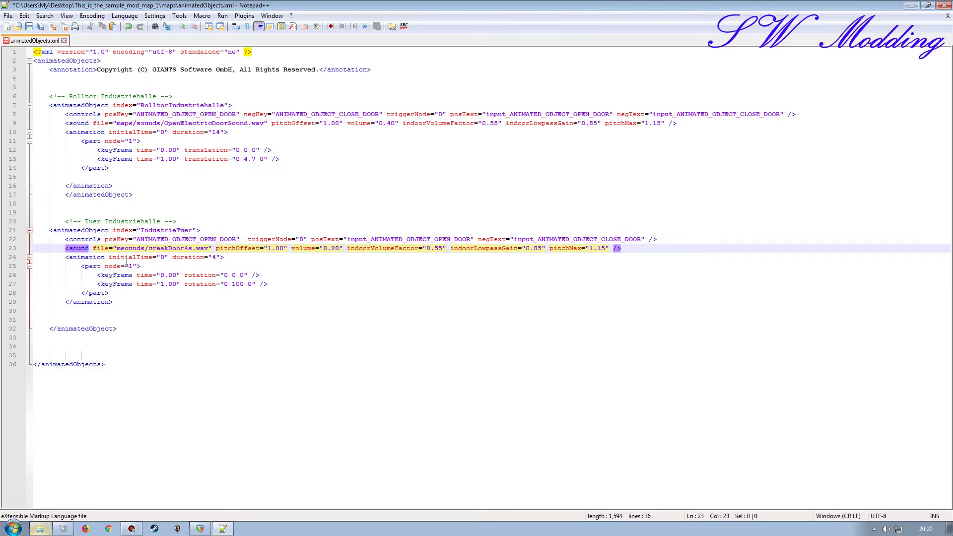
pyautogui.write('ps/')
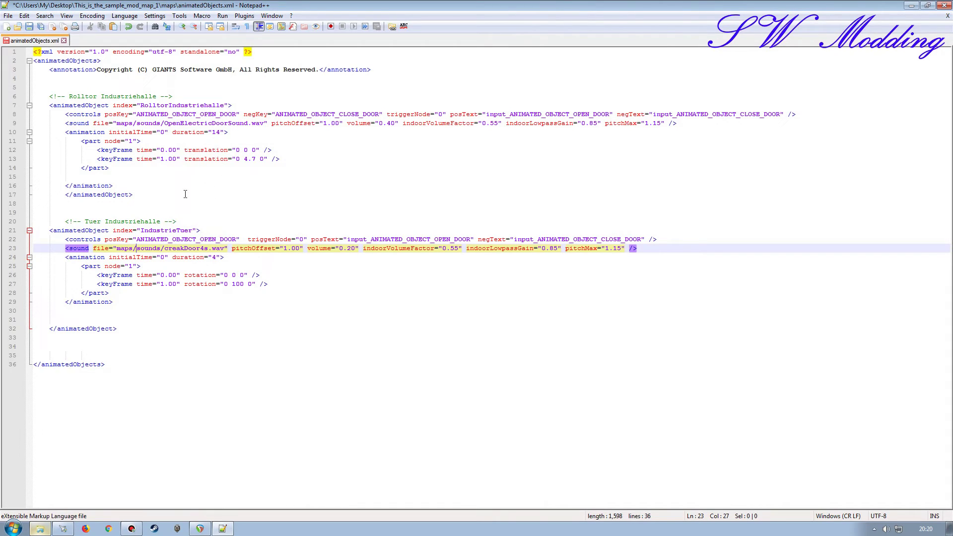
pyautogui.click(29, 27)
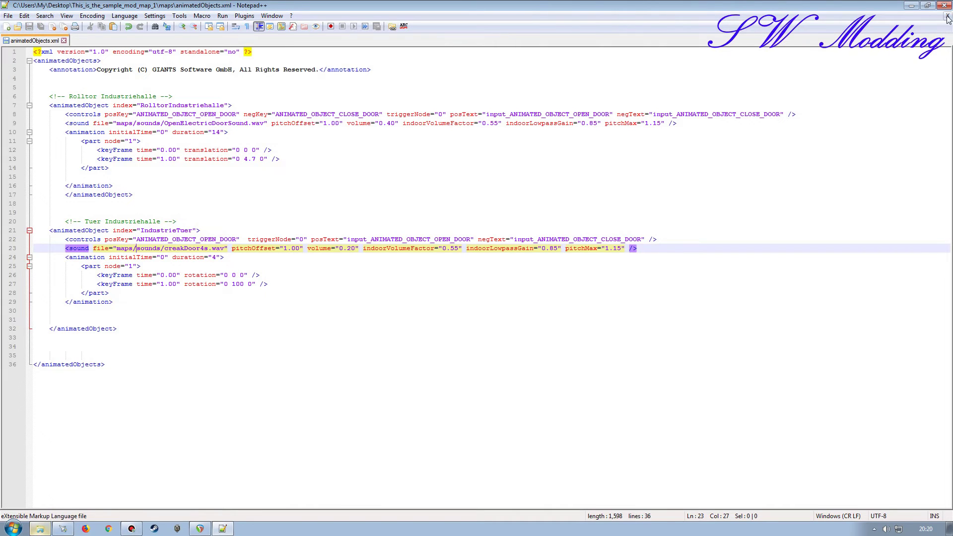
pyautogui.click(948, 6)
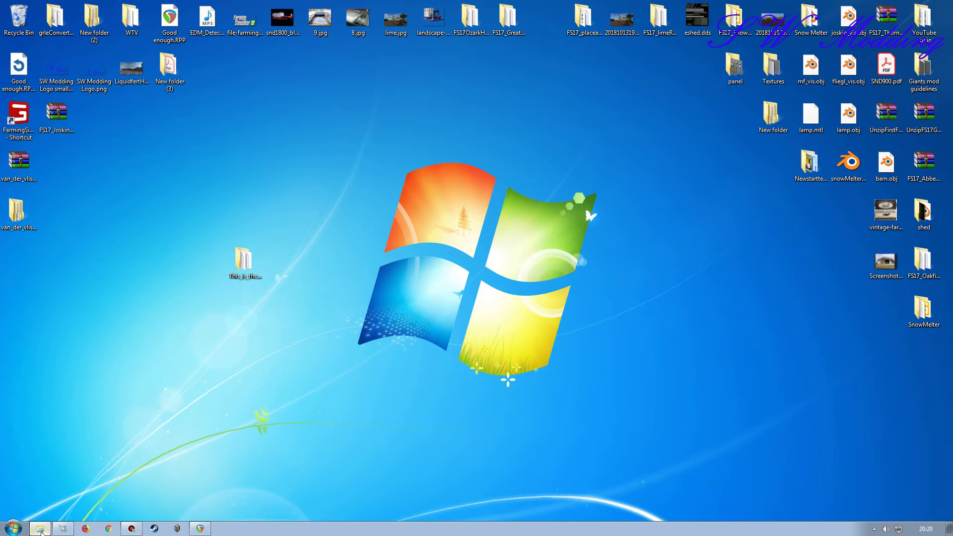
# - Bring back the sounds folder window and go up to the This_is_the_sample_mod_map_1 folder
pyautogui.click(40, 530)
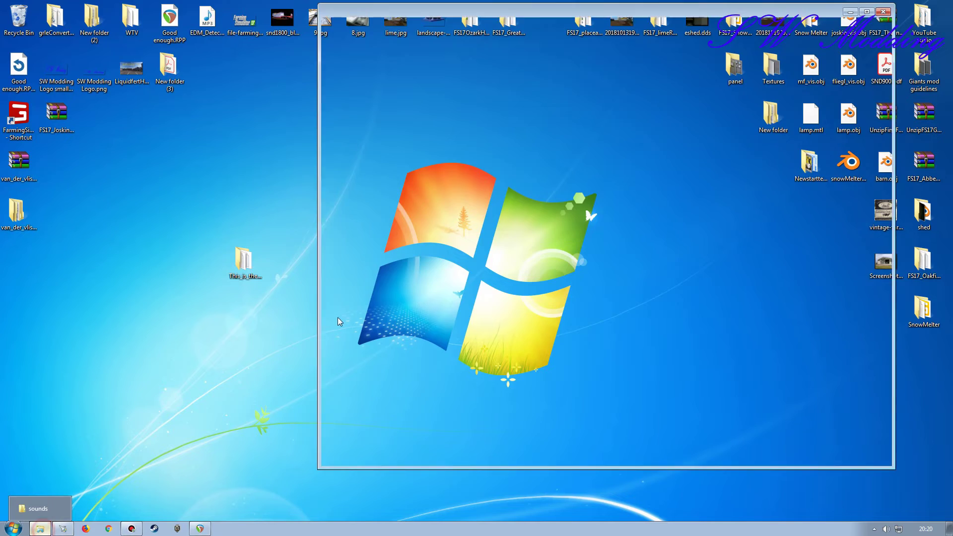
pyautogui.moveTo(559, 13); pyautogui.dragTo(446, 25)
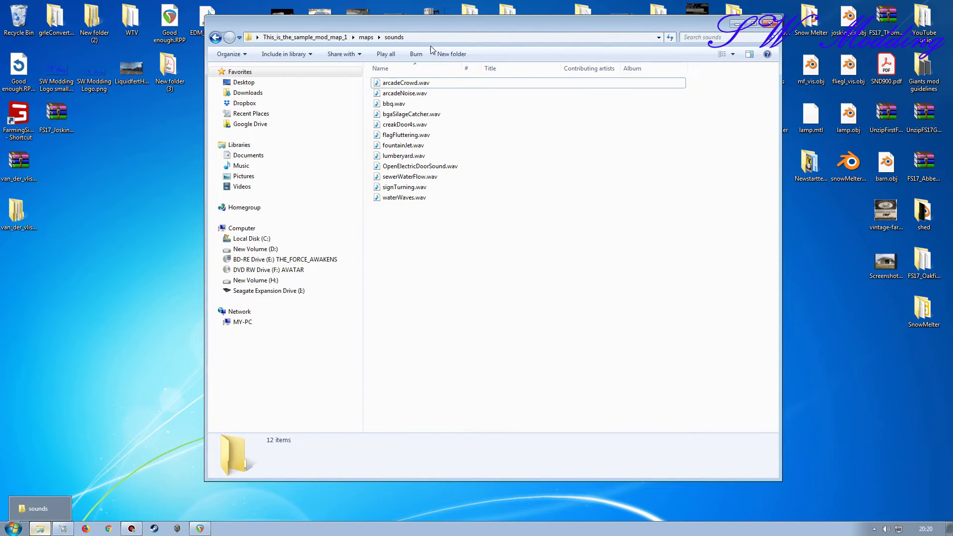
pyautogui.click(305, 37)
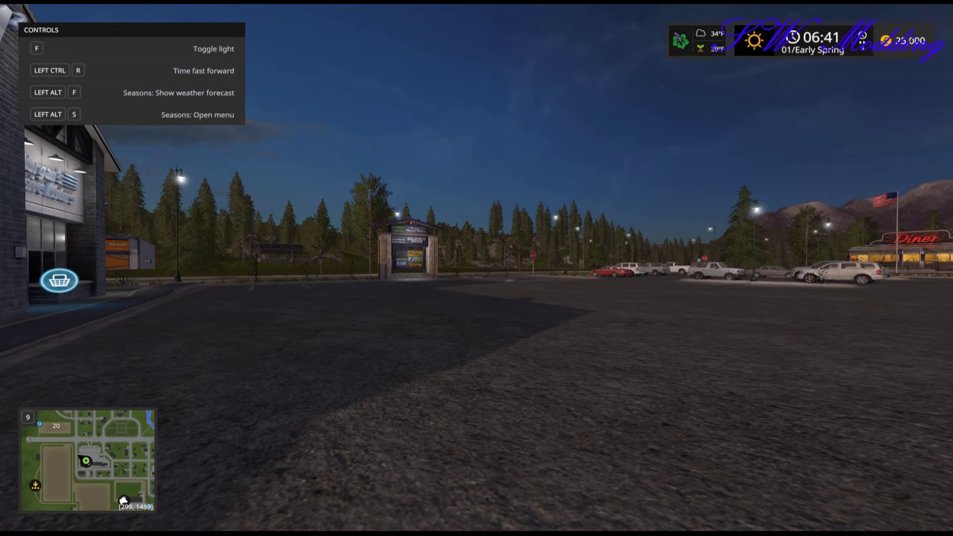
# - Walk from the vehicle shop across the parking lot to its road exit beside the stone advertising sign
pyautogui.press('w')
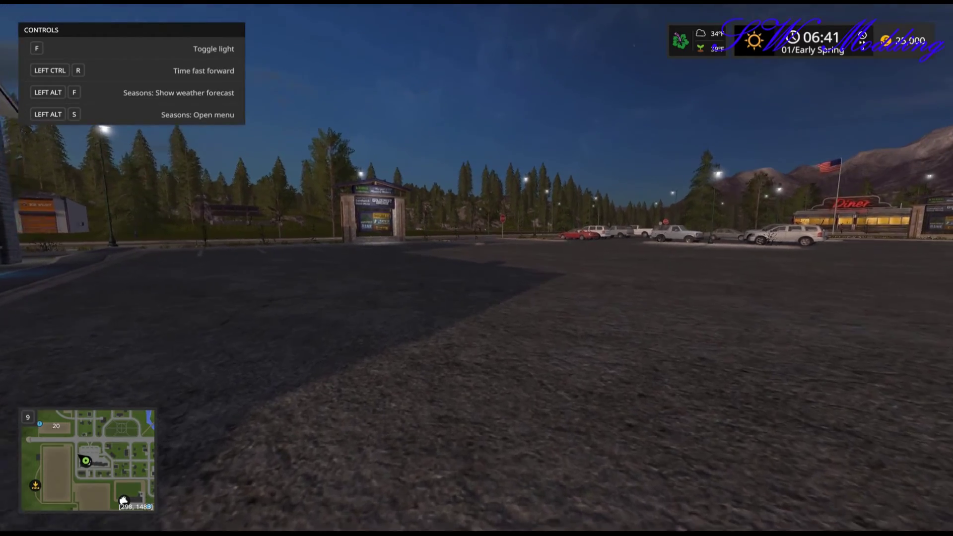
pyautogui.press('w')
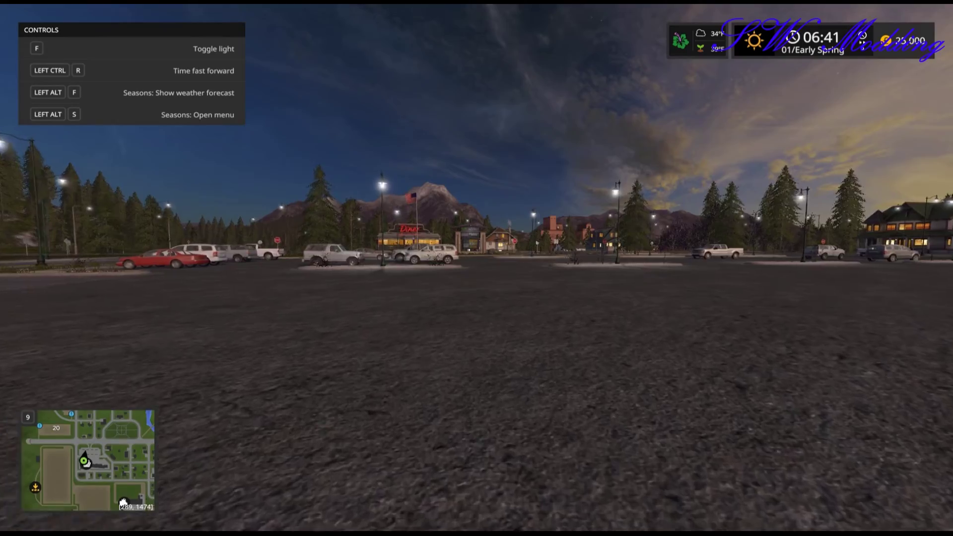
pyautogui.press('w')
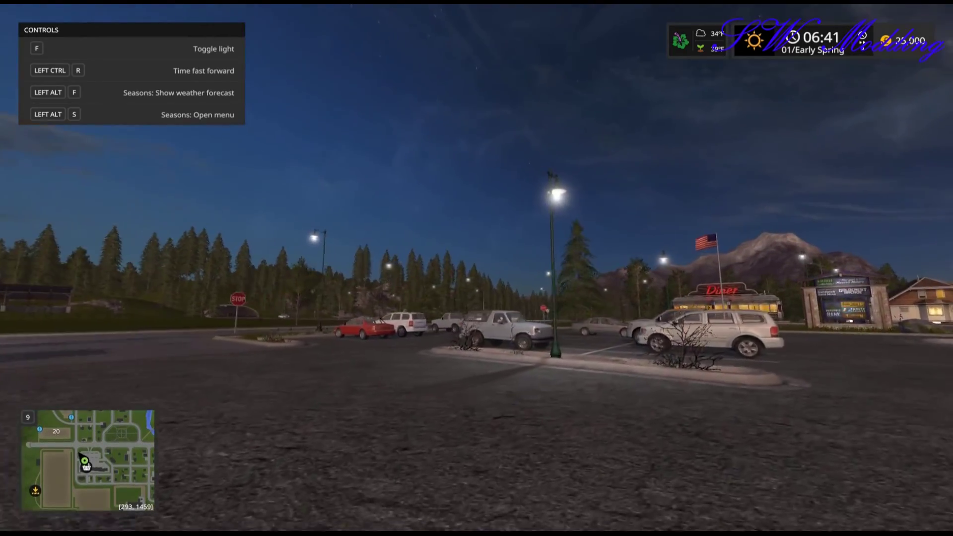
pyautogui.press('w')
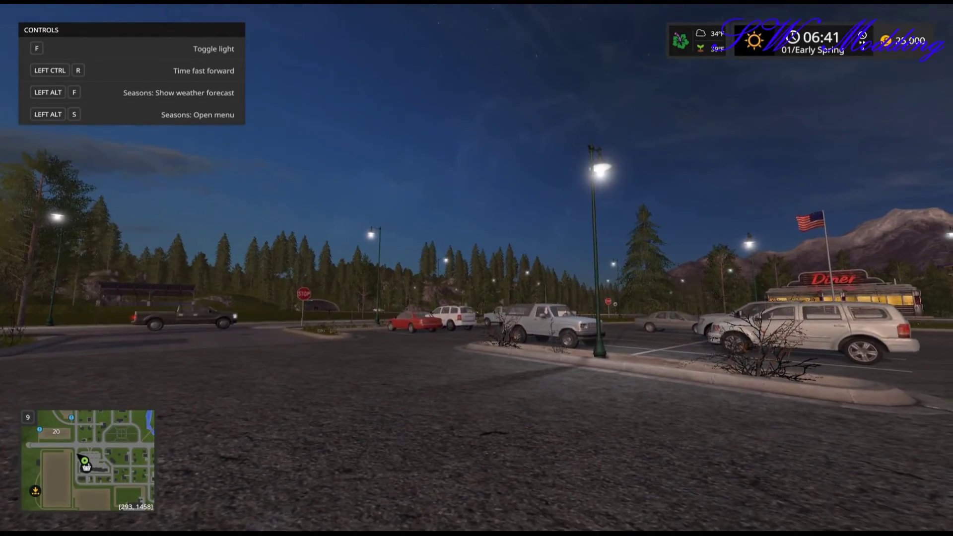
pyautogui.press('w')
pyautogui.press('w')
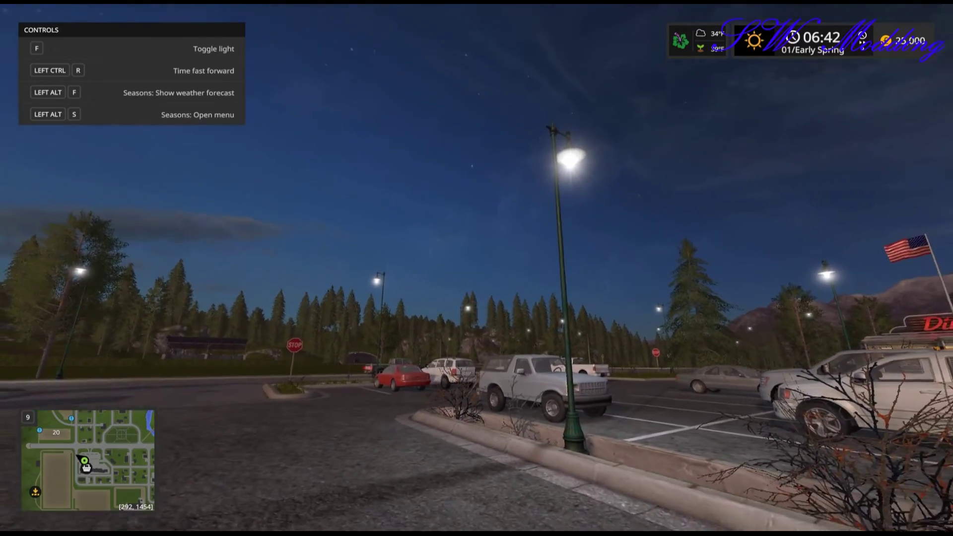
pyautogui.press('w')
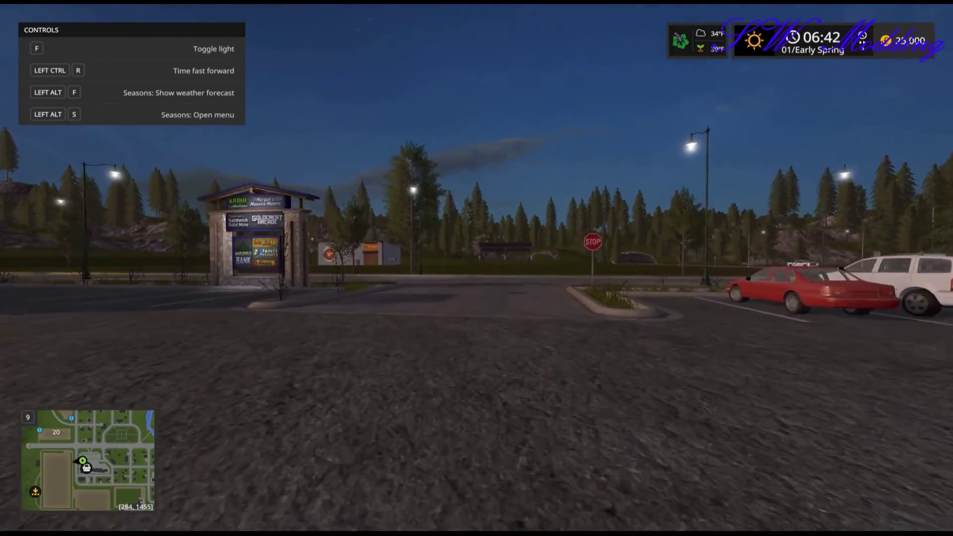
pyautogui.press('w')
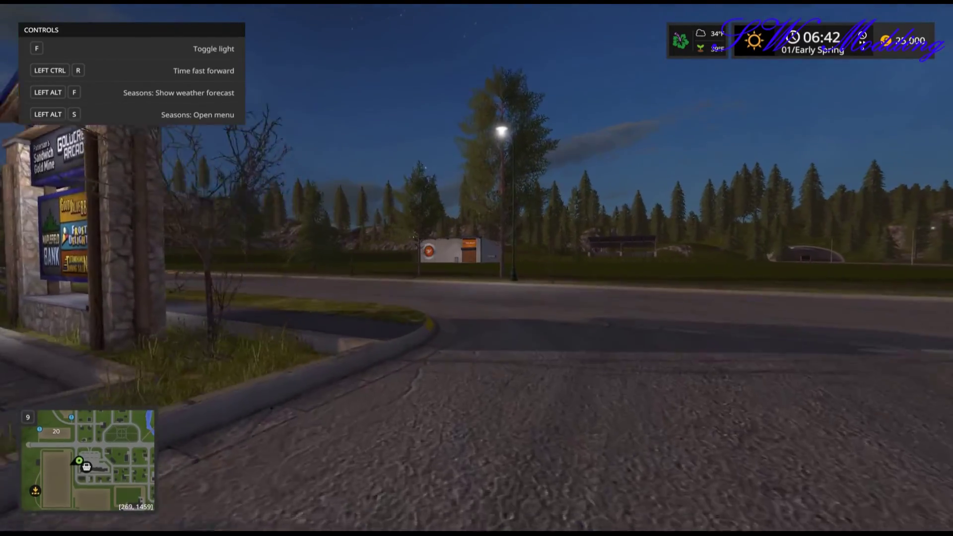
# - Cross the road and the grass field to the front of the Van der Vlist hall
pyautogui.press('w')
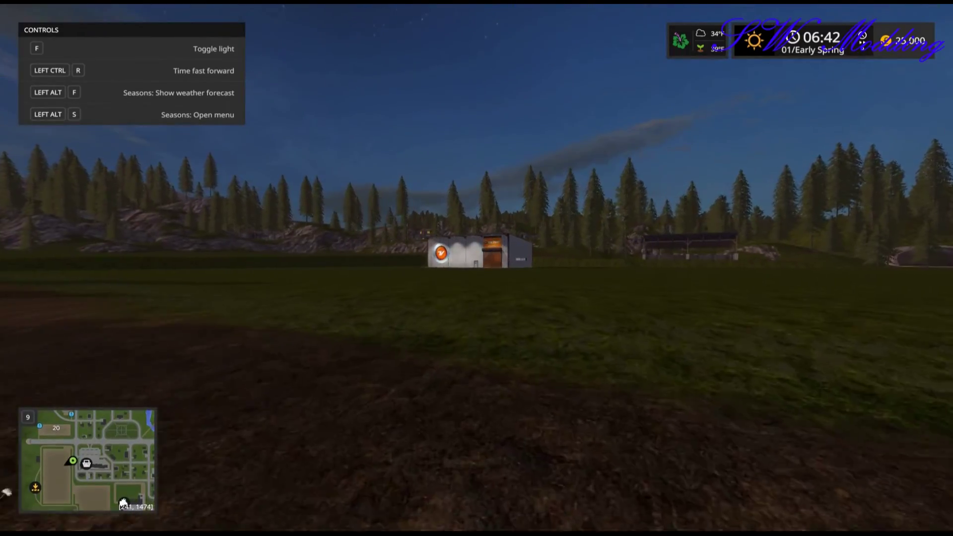
pyautogui.press('w')
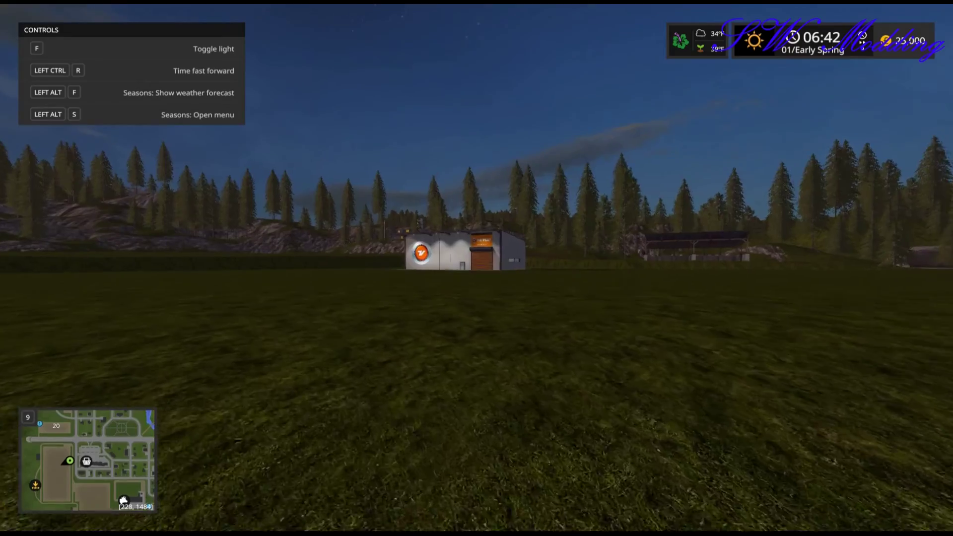
pyautogui.press('w')
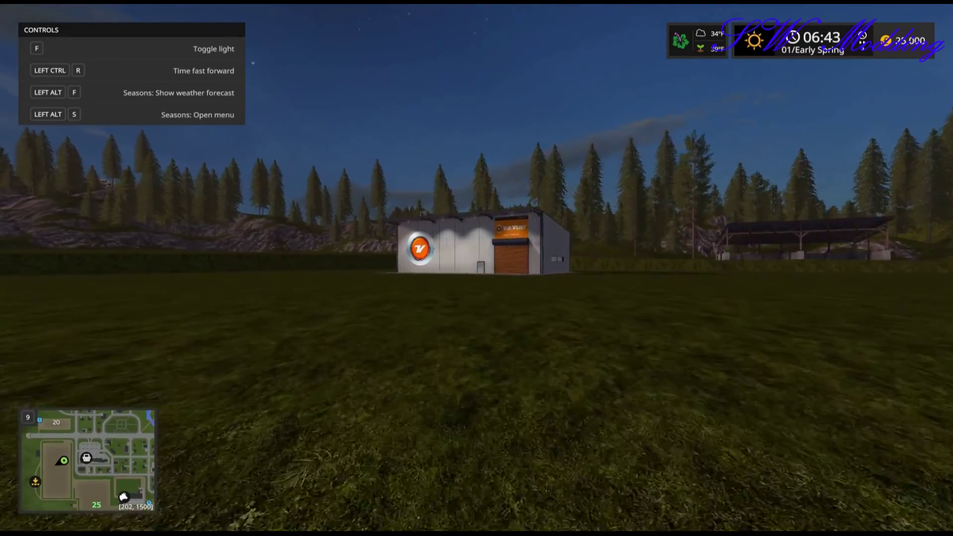
pyautogui.press('w')
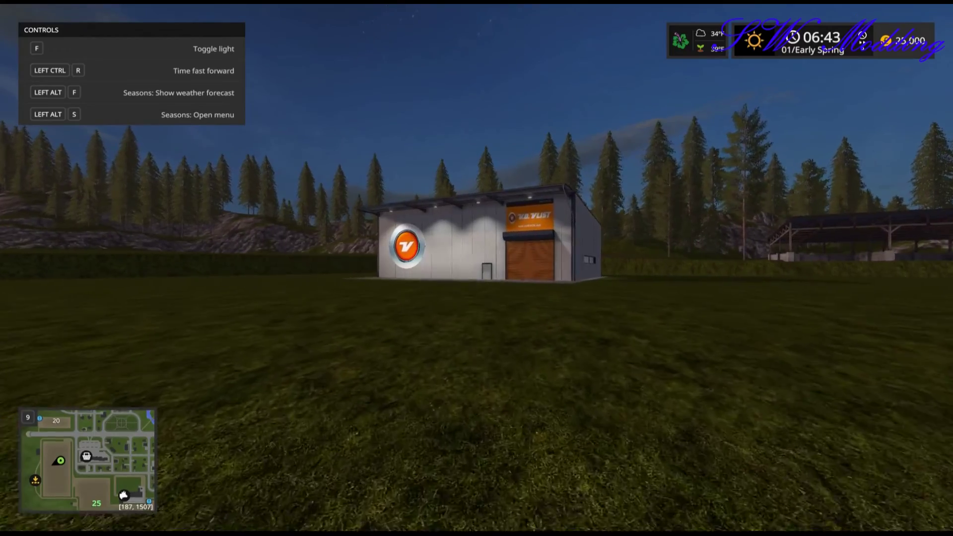
pyautogui.press('w')
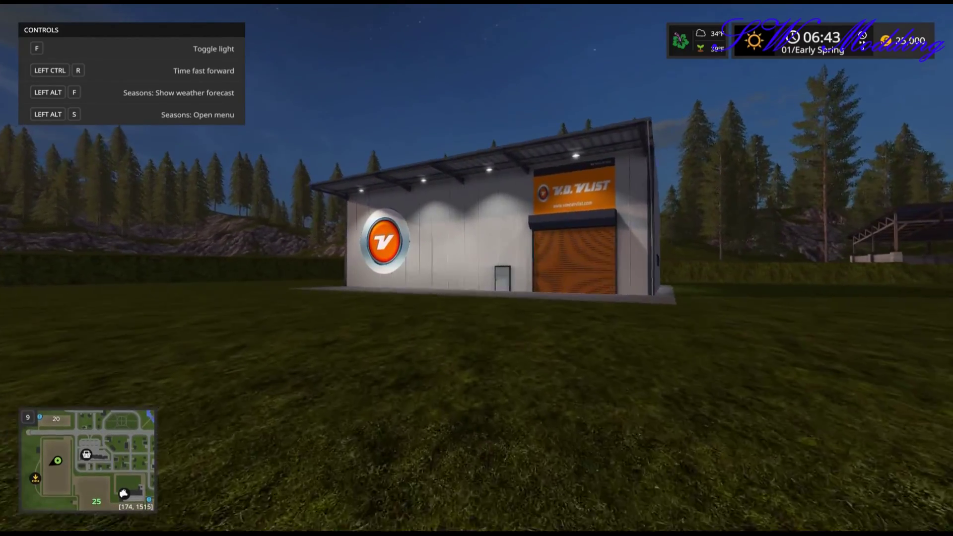
pyautogui.press('w')
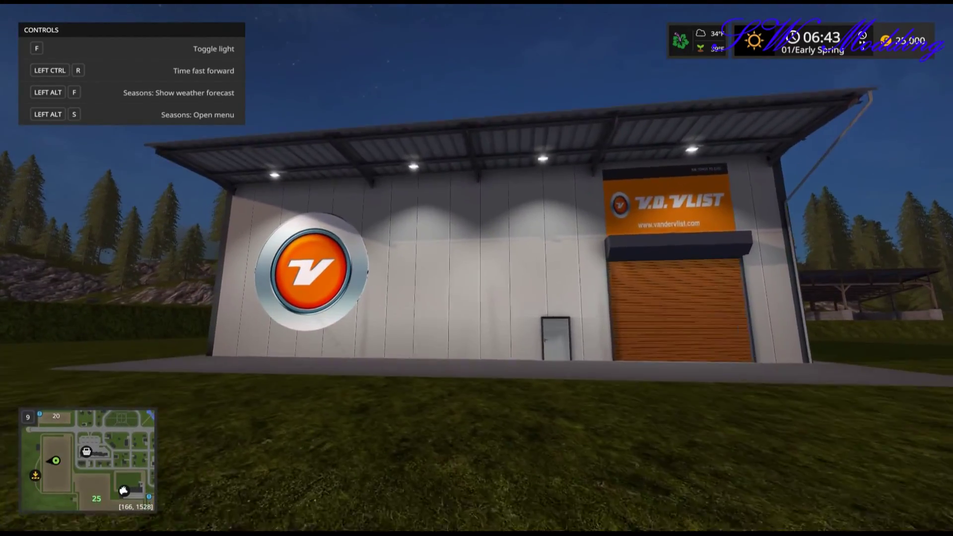
# - Inspect the hall's front in game, including the round logo, canopy lights, company sign, side door and roller door
pyautogui.press('a')
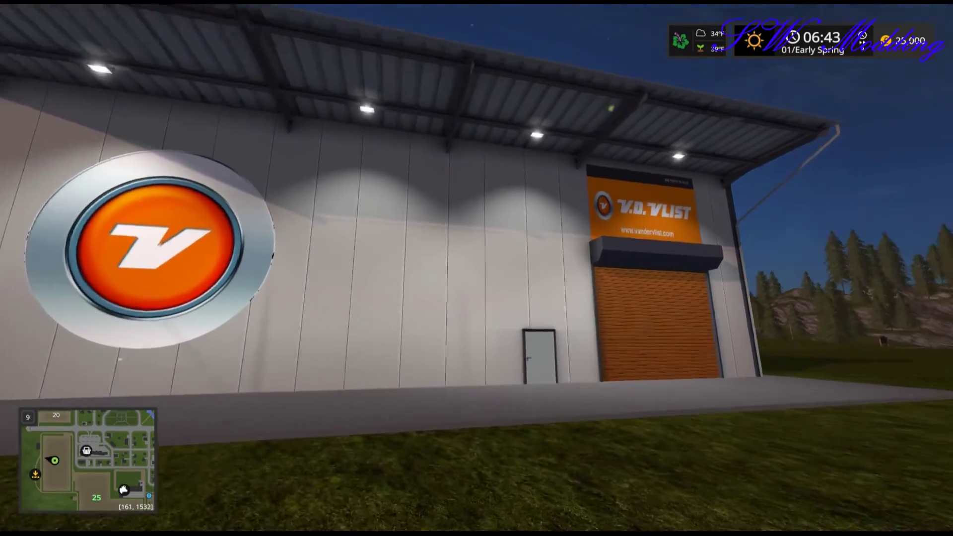
pyautogui.press('a')
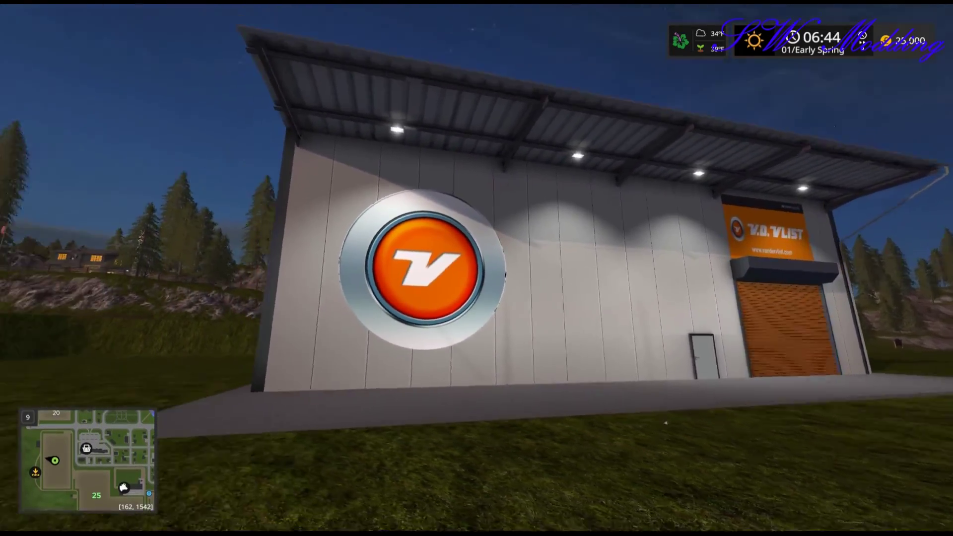
pyautogui.press('d')
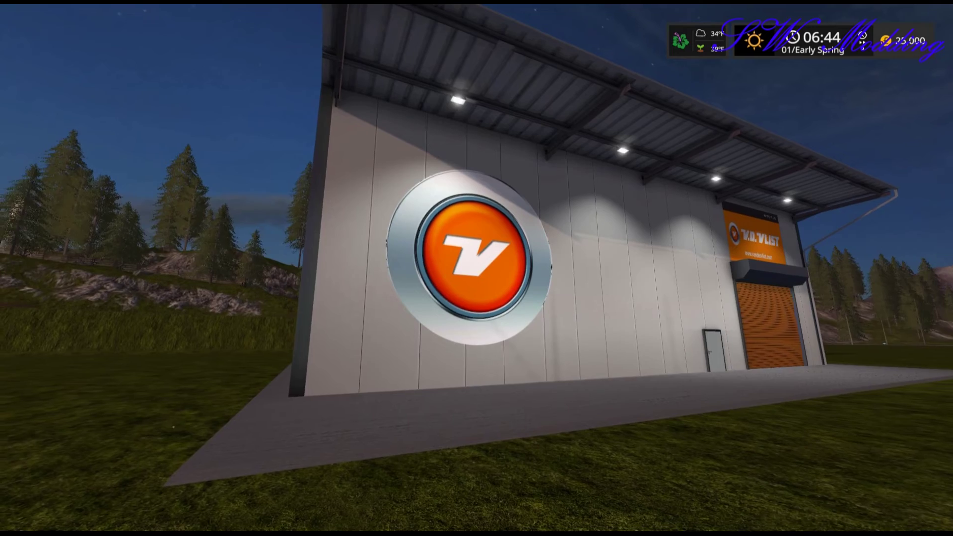
pyautogui.press('s')
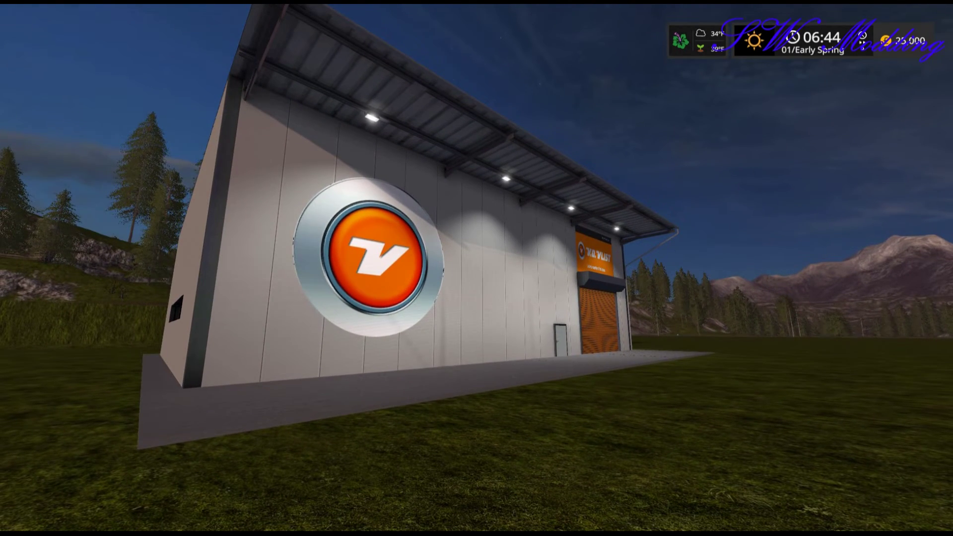
pyautogui.press('a')
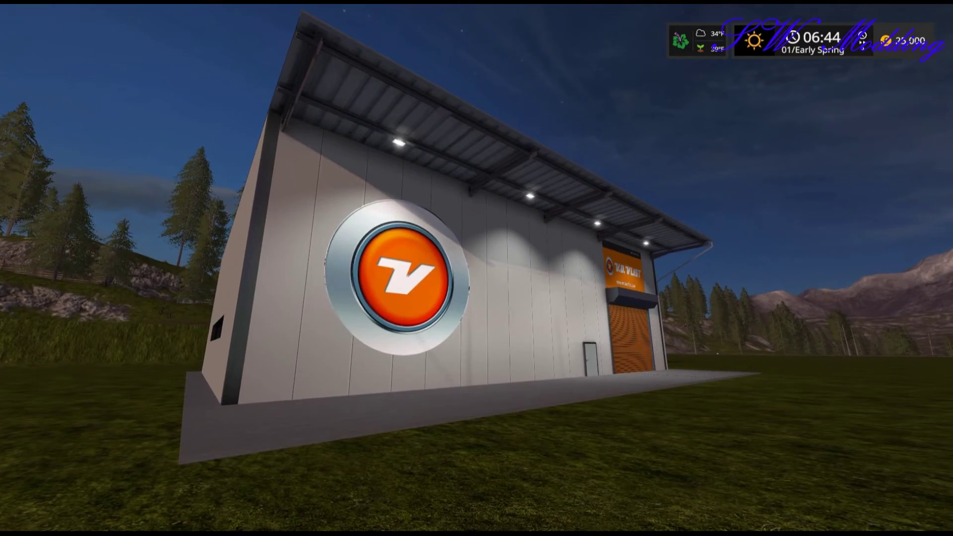
pyautogui.press('a')
pyautogui.press('w')
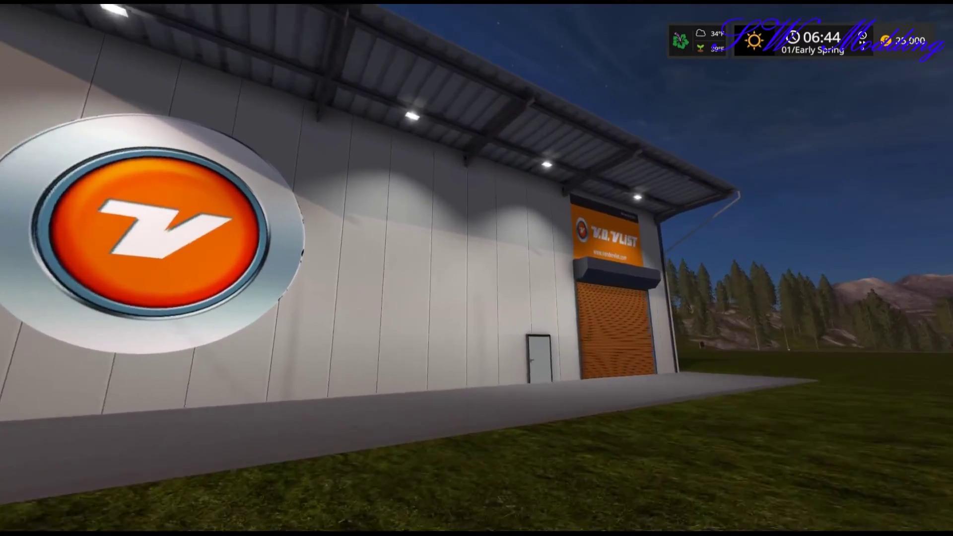
pyautogui.press('s')
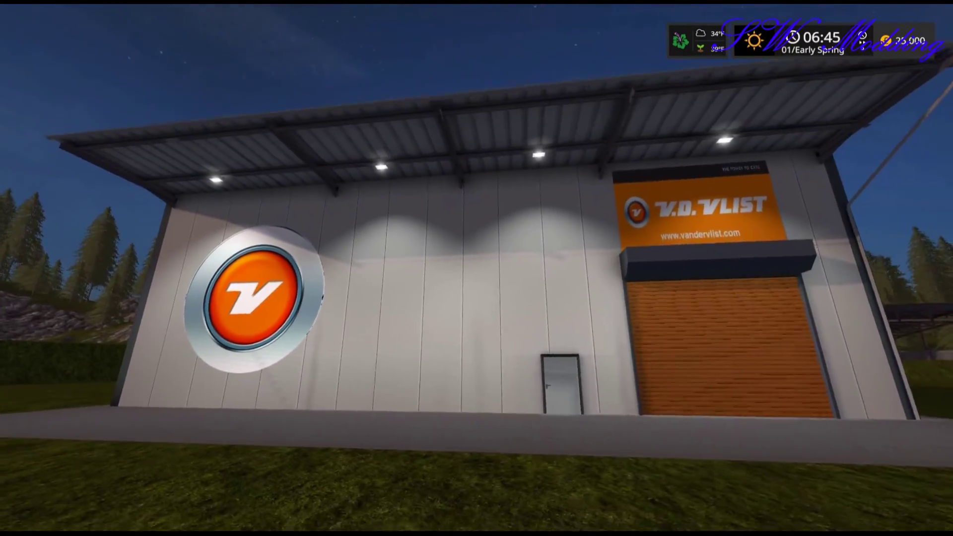
pyautogui.press('w')
pyautogui.press('s')
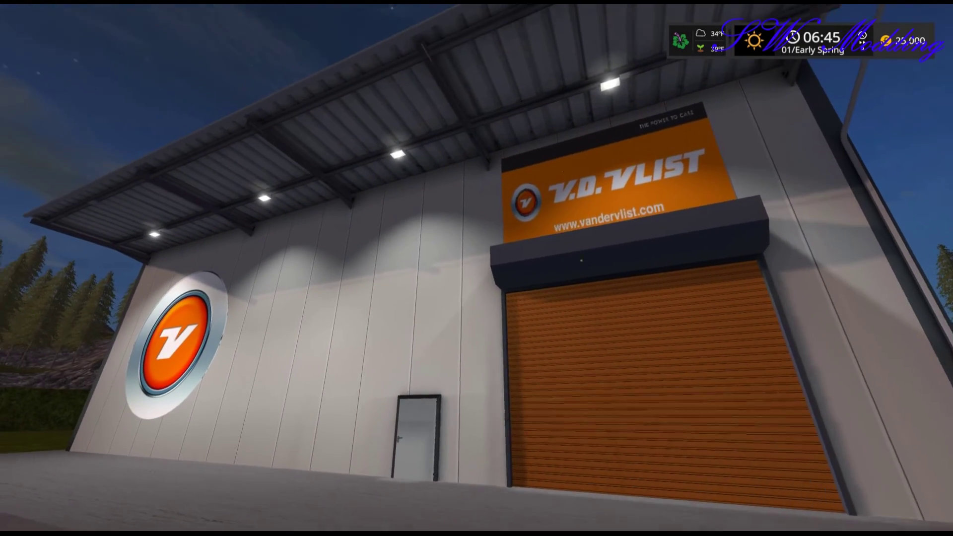
pyautogui.press('w')
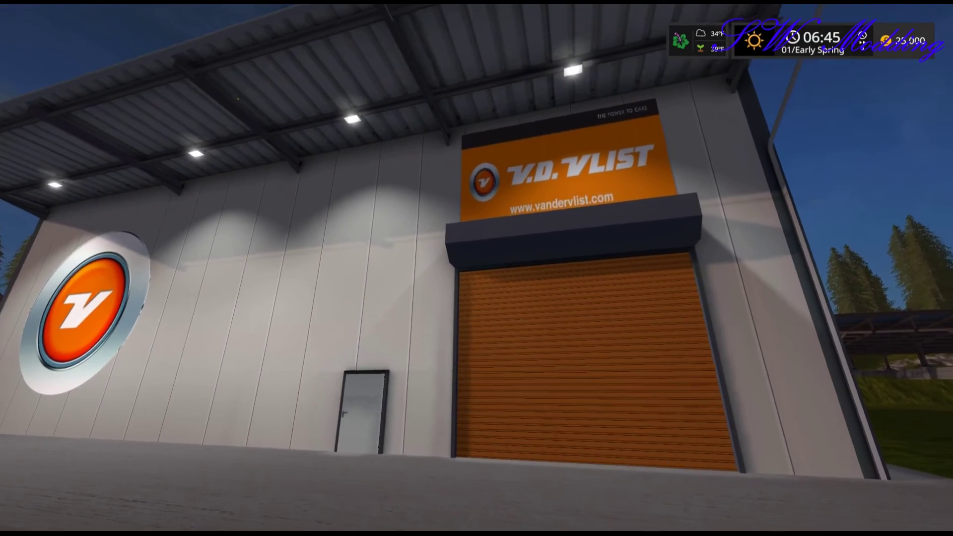
pyautogui.press('w')
pyautogui.press('d')
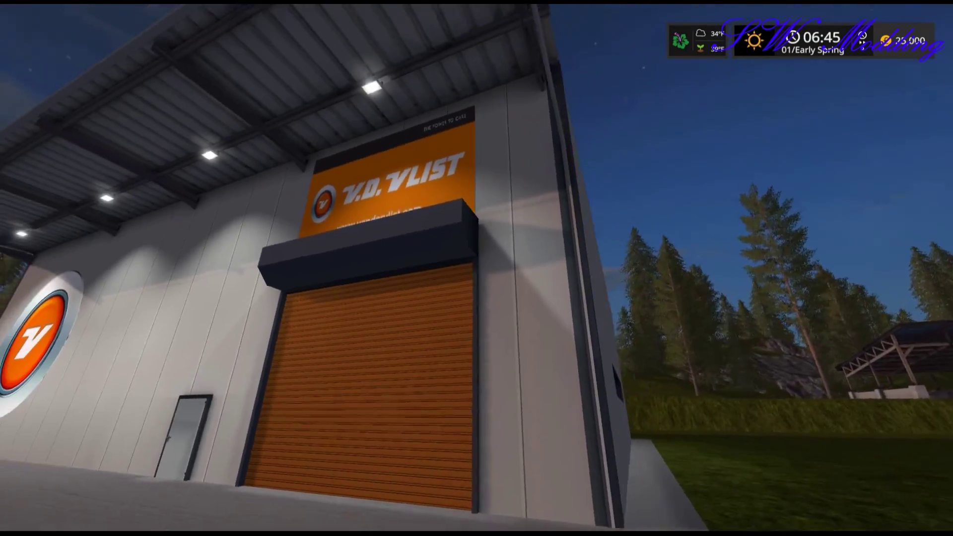
# - Approach the hall's orange roller door and show the controls help
pyautogui.press('w')
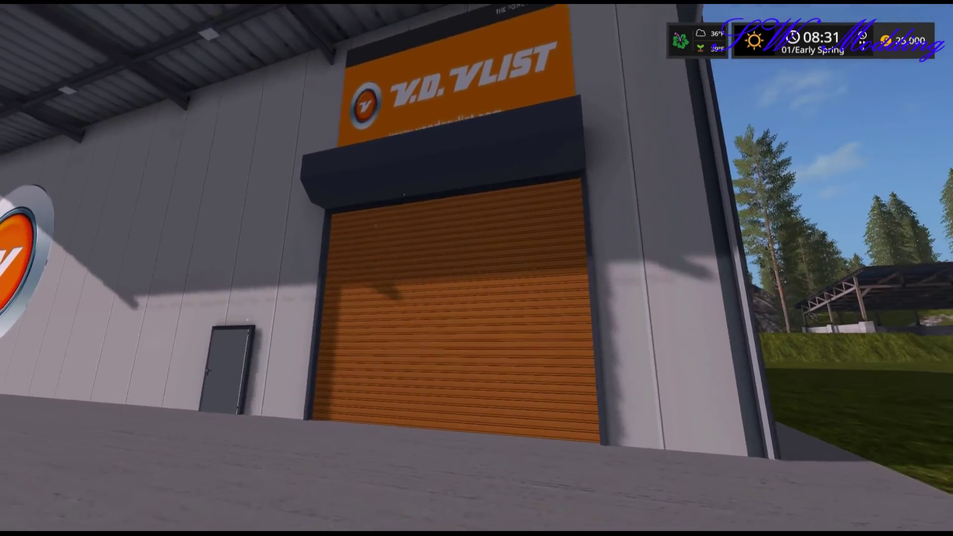
pyautogui.press('a')
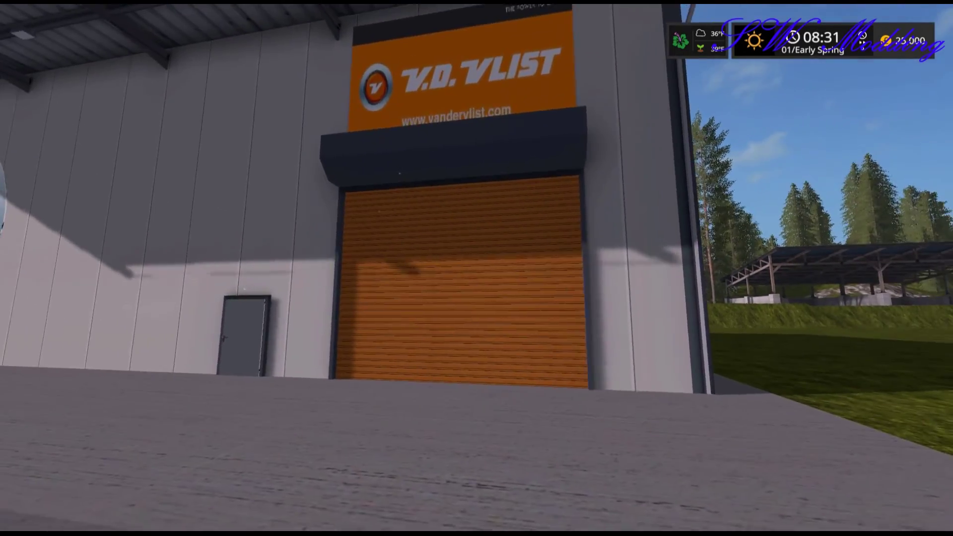
pyautogui.press('w')
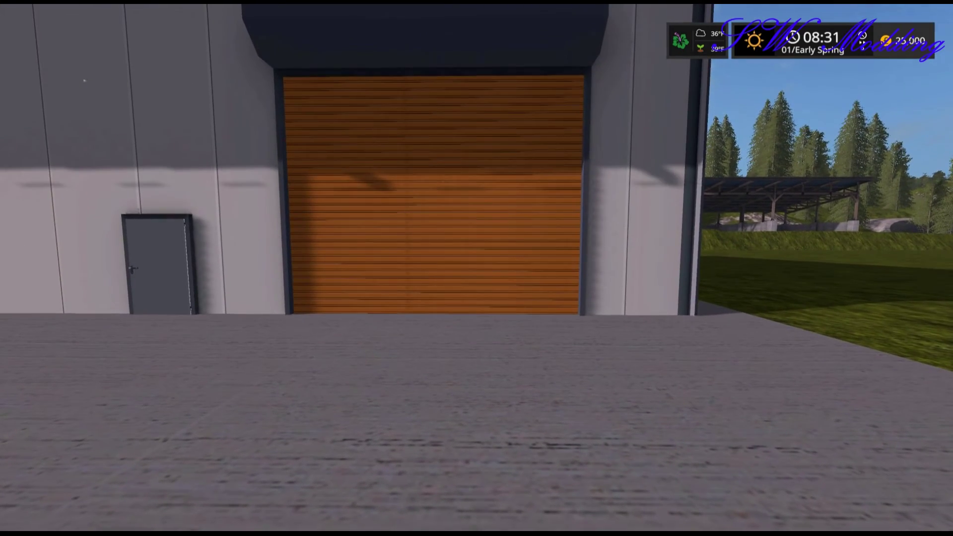
pyautogui.press('F1')
pyautogui.press('w')
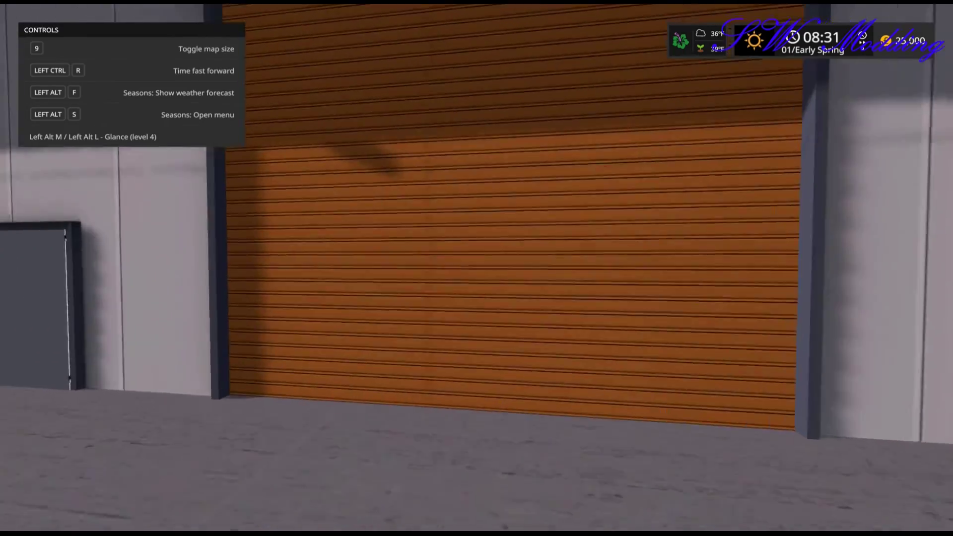
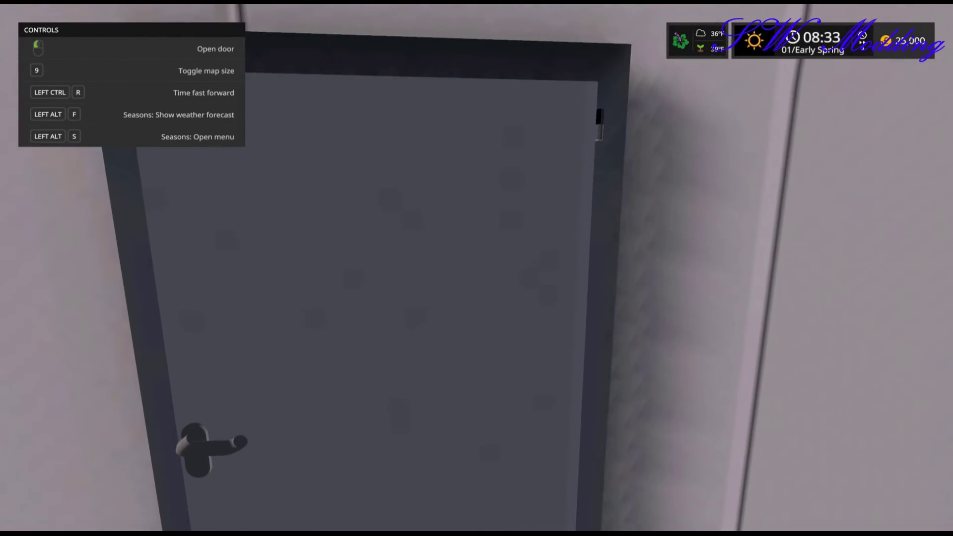
# - Test the hall's small personnel door by opening it, looking inside and closing it again
pyautogui.click(477, 268)
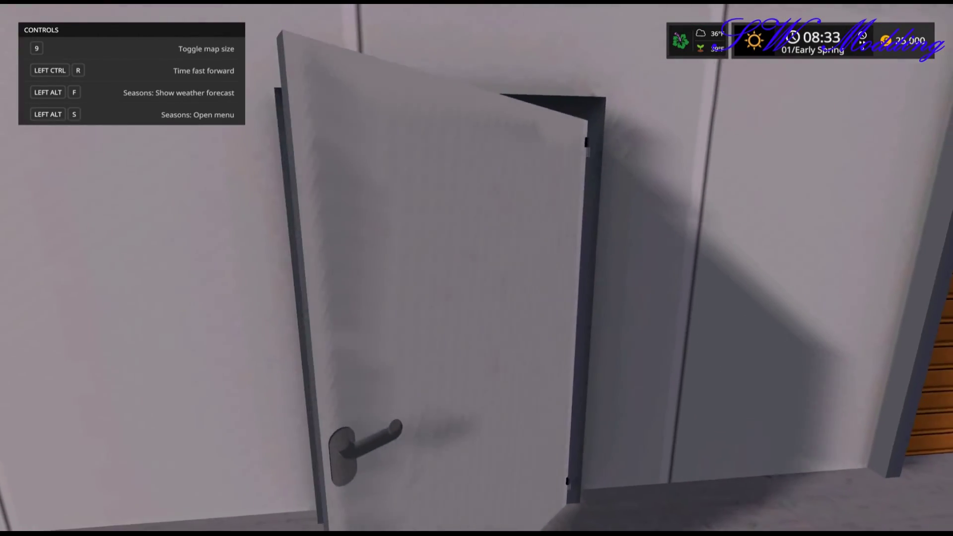
pyautogui.press('w')
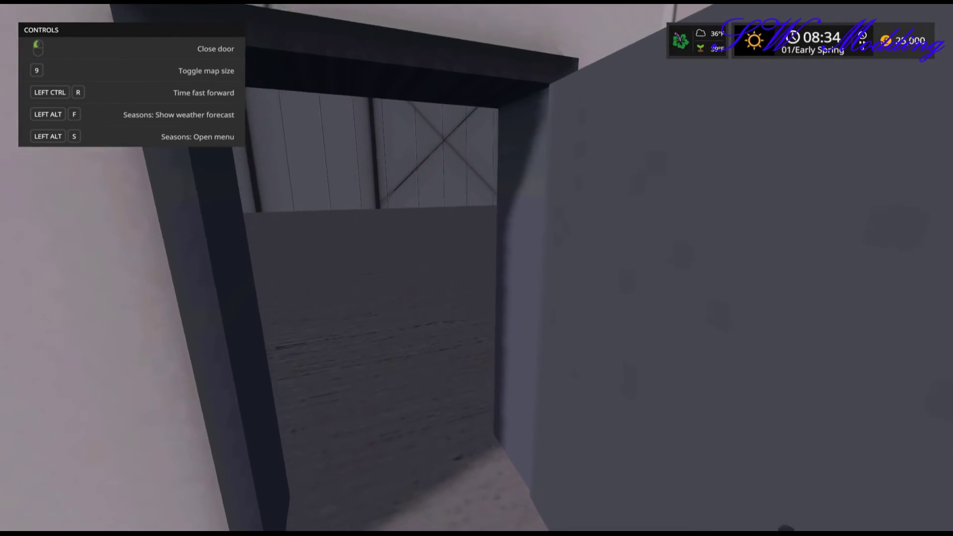
pyautogui.press('s')
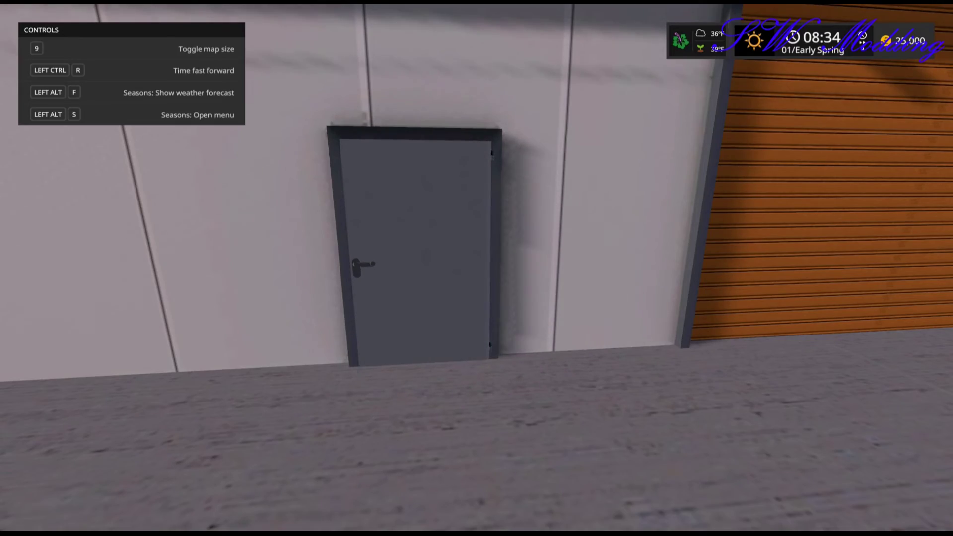
# - Back away from the hall onto the grass and open the shop's VanderVlist category
pyautogui.press('s')
pyautogui.press('s')
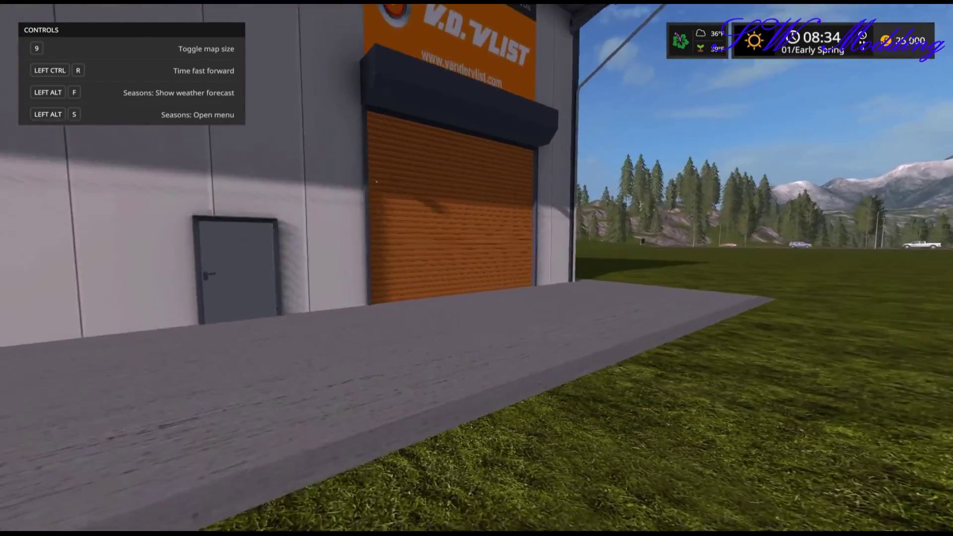
pyautogui.press('s')
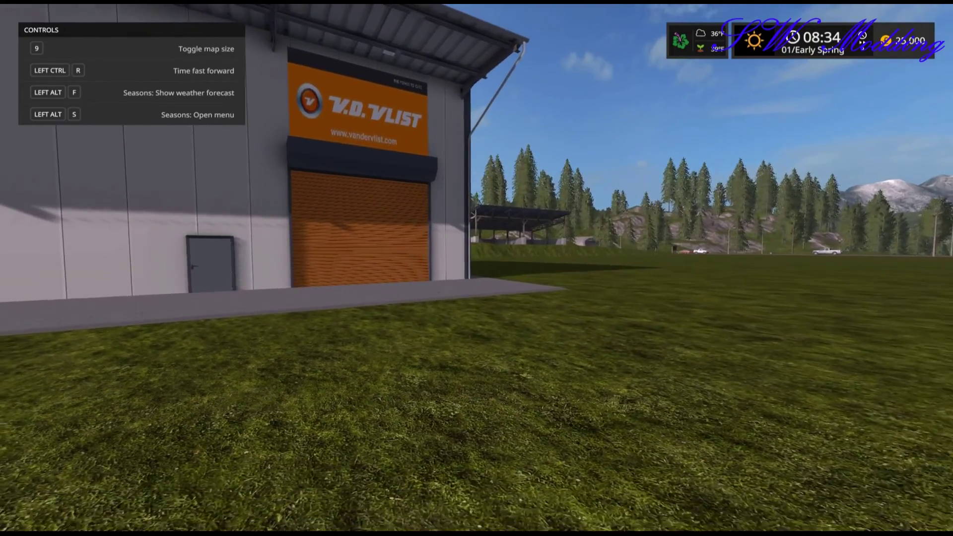
pyautogui.press('p')
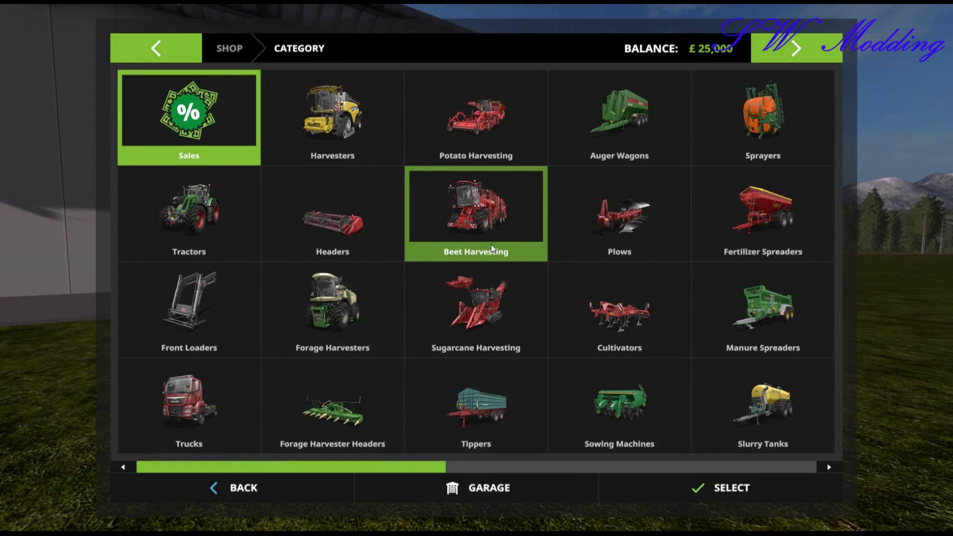
pyautogui.scroll(-5, 504, 245)
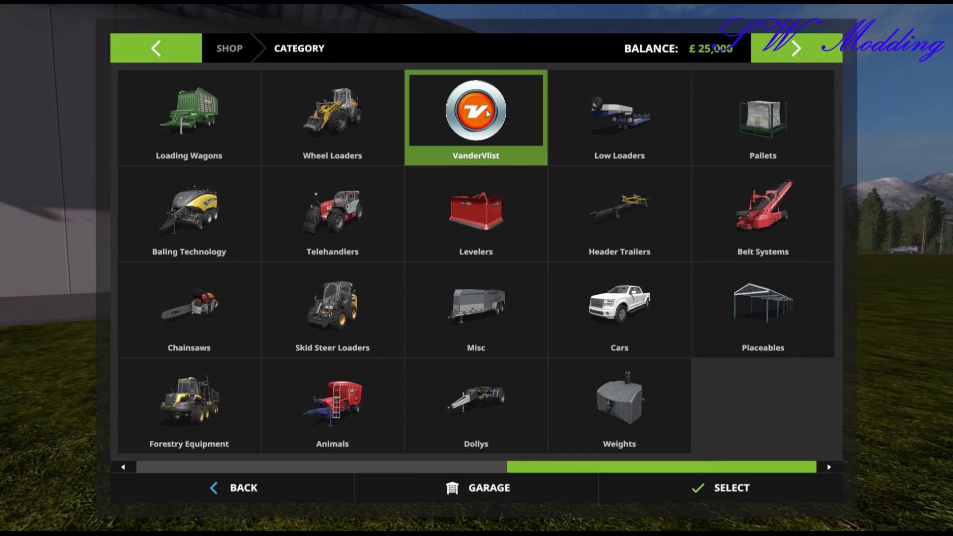
pyautogui.click(474, 130)
pyautogui.click(475, 131)
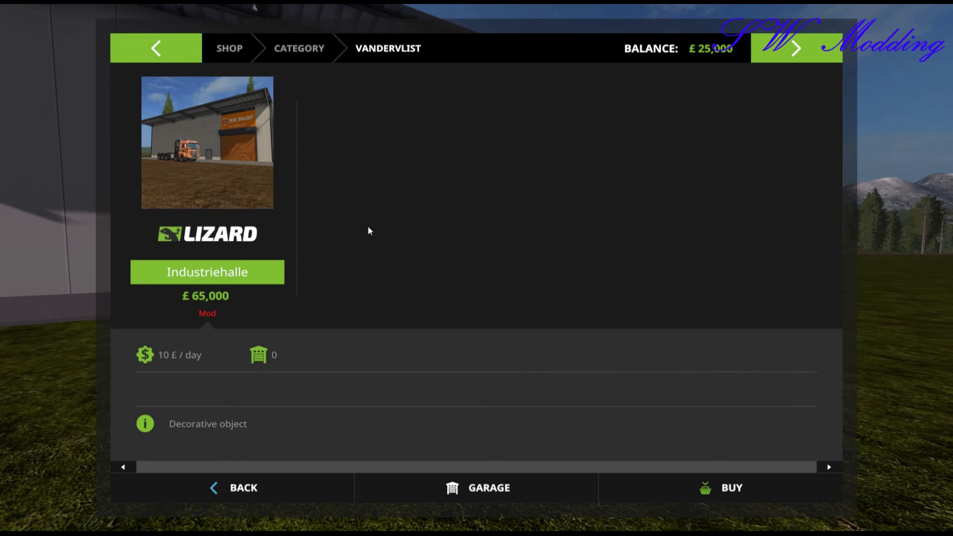
# - Try to buy the Industriehalle, dismiss the notice, and add 500000000 to the balance with the gsAddMoney console command
pyautogui.click(216, 169)
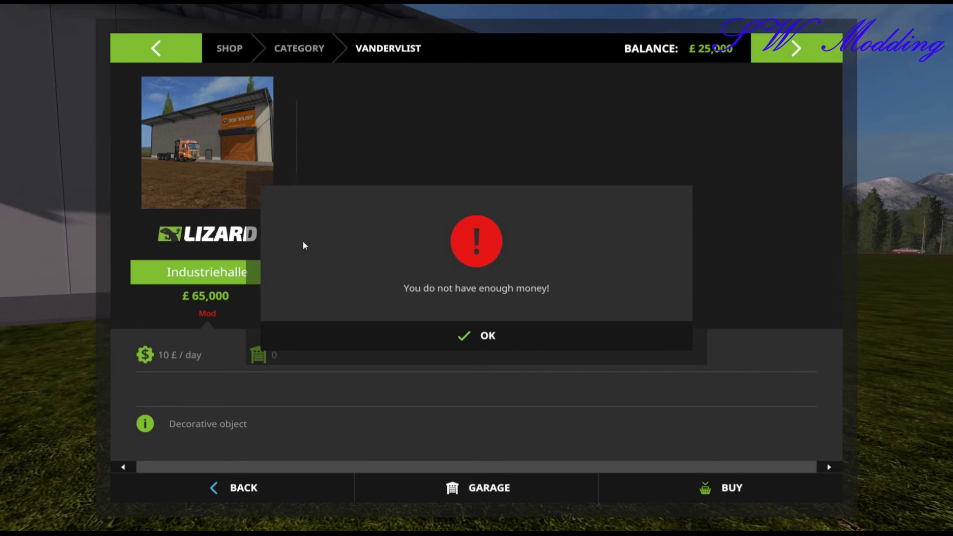
pyautogui.click(457, 339)
pyautogui.press('`')
pyautogui.write('g')
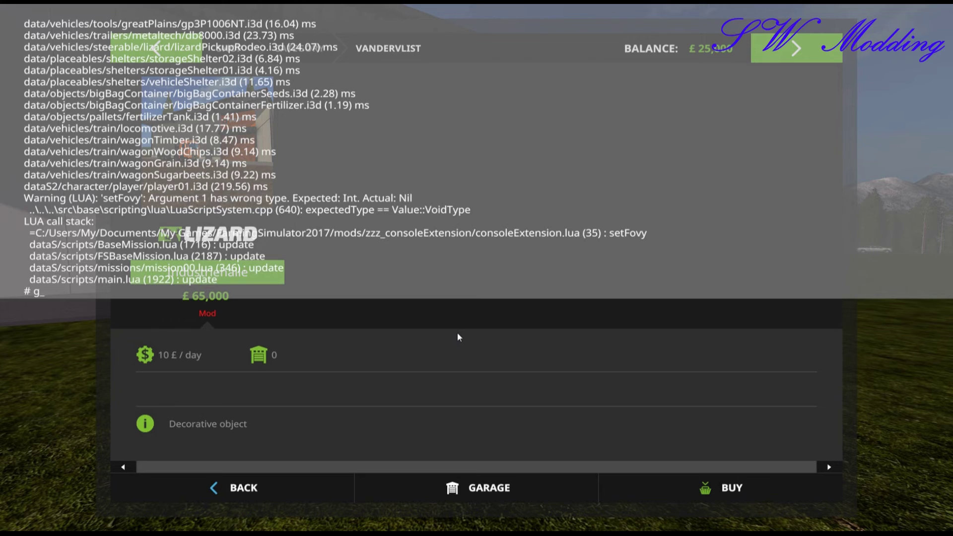
pyautogui.write('sAddMoney 500000000')
pyautogui.press('`')
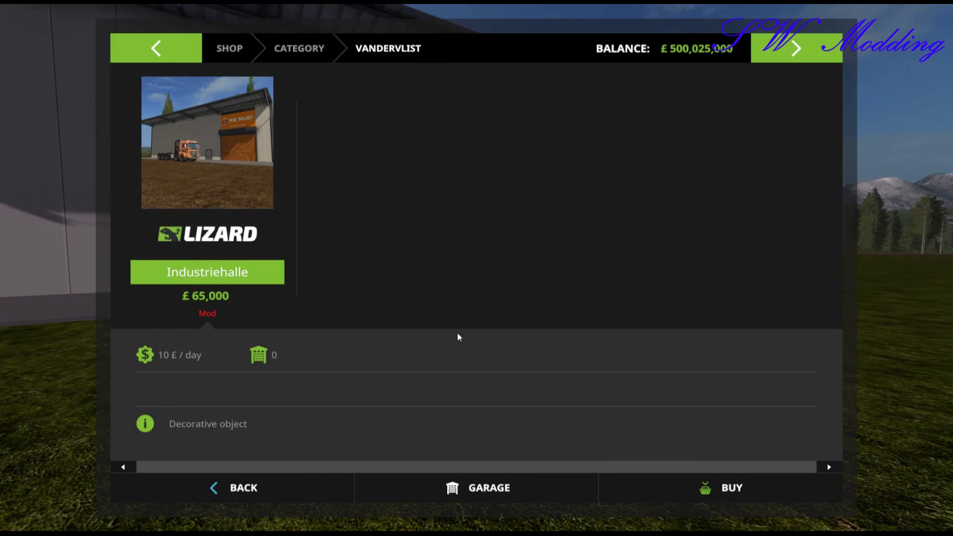
# - Buy an Industriehalle, placing it rotated on the grass beside the existing hall with matching front direction, and return to the game
pyautogui.doubleClick(222, 185)
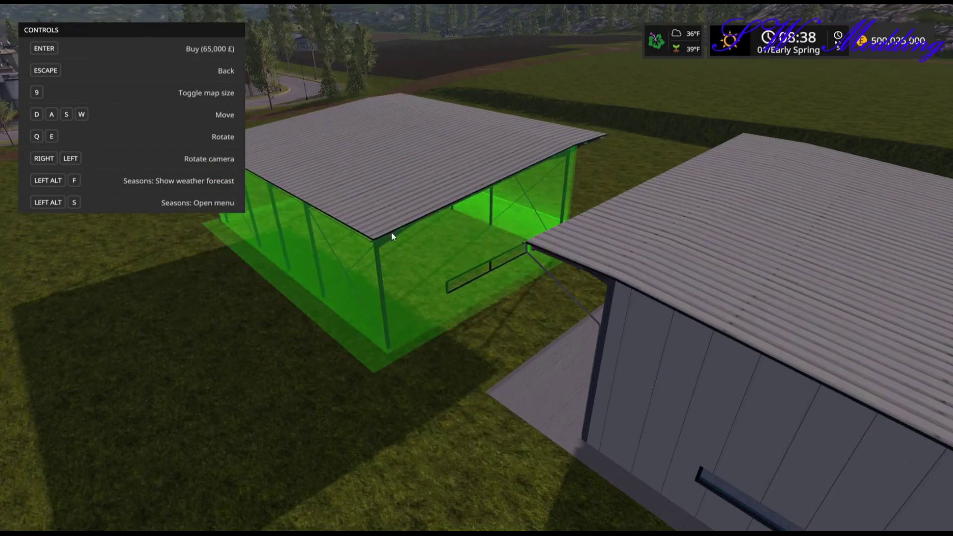
pyautogui.press('s')
pyautogui.press('d')
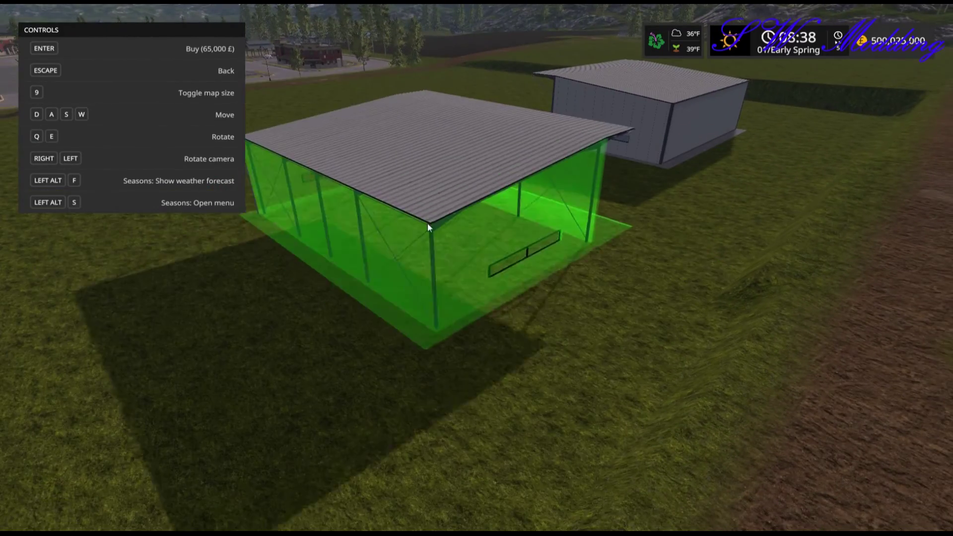
pyautogui.press('q')
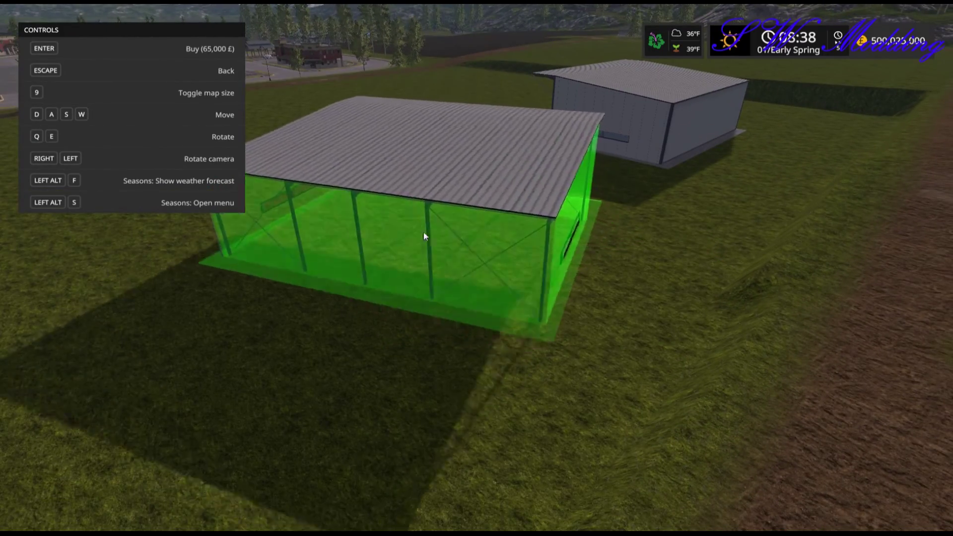
pyautogui.press('q')
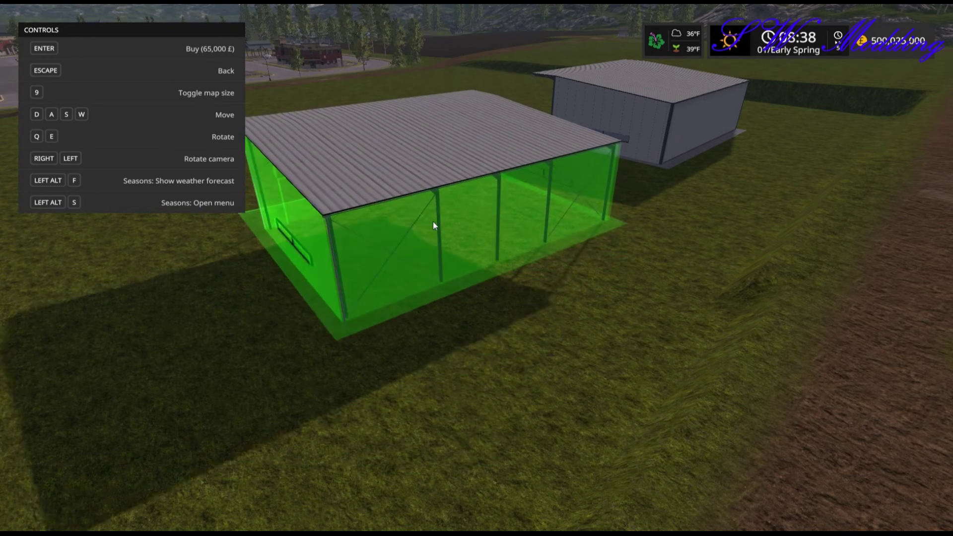
pyautogui.press('Escape')
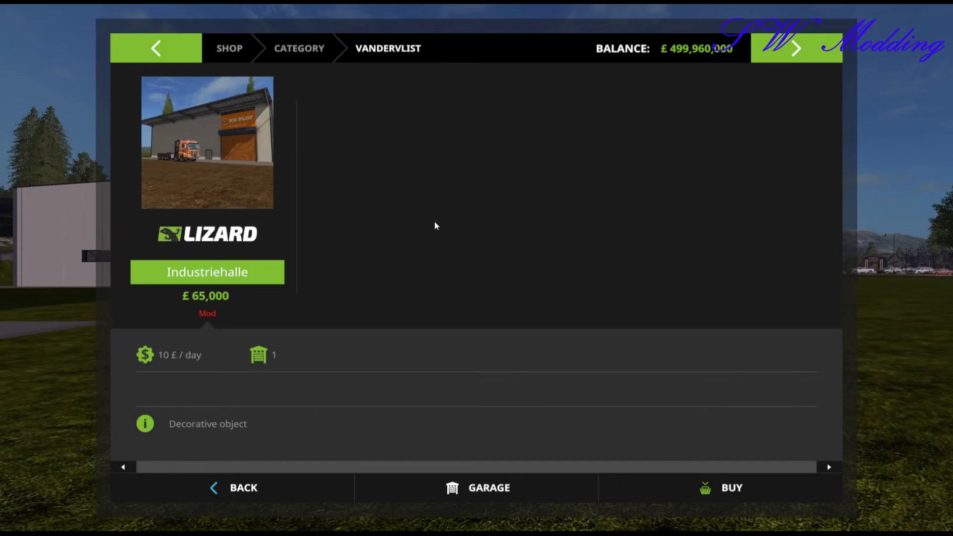
pyautogui.press('Escape')
pyautogui.press('Escape')
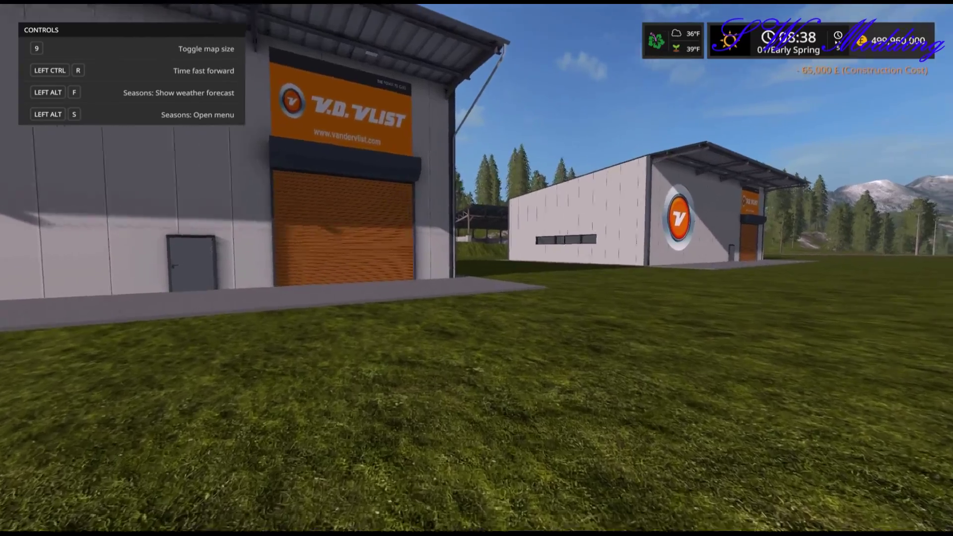
# - Walk along the front and around the corner of the newly placed hall, examining its logo, canopy, sign and side window
pyautogui.press('w')
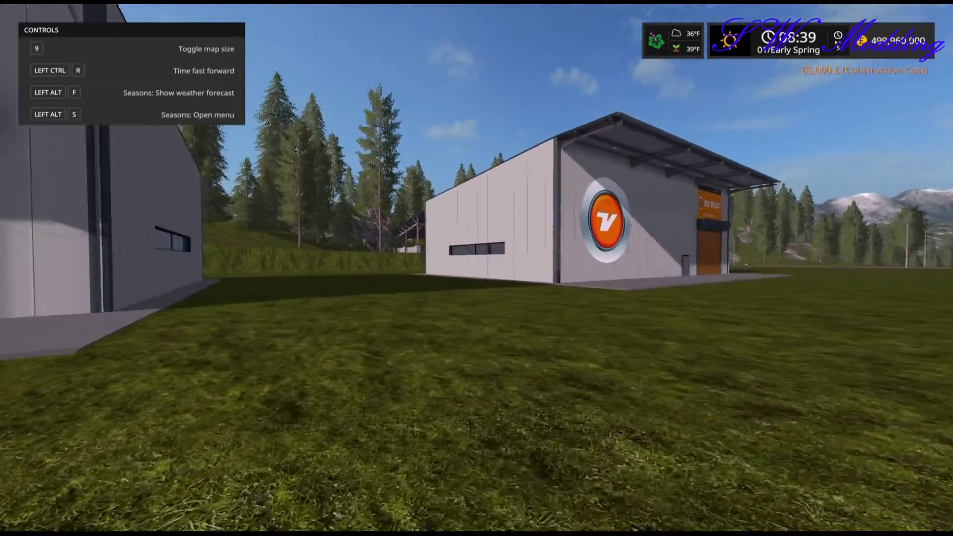
pyautogui.press('F1')
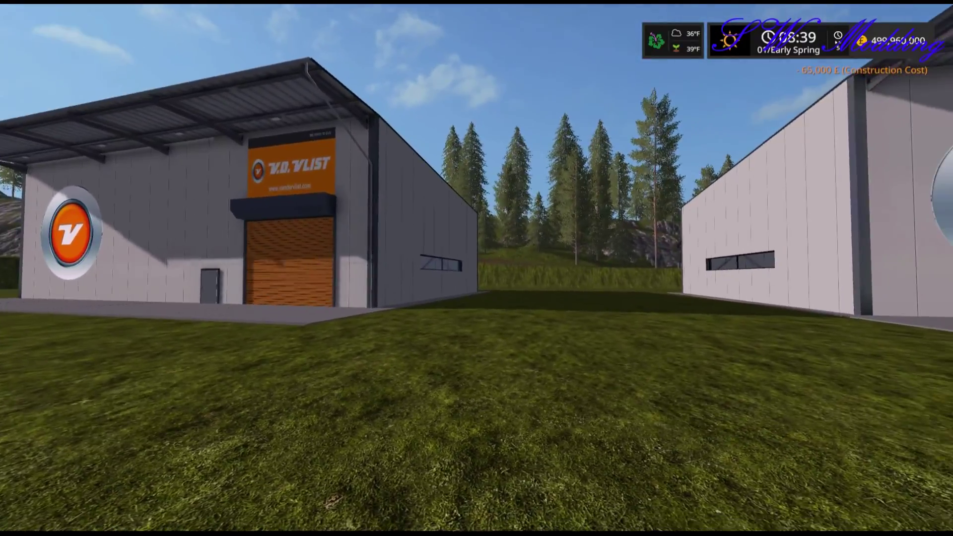
pyautogui.press('w')
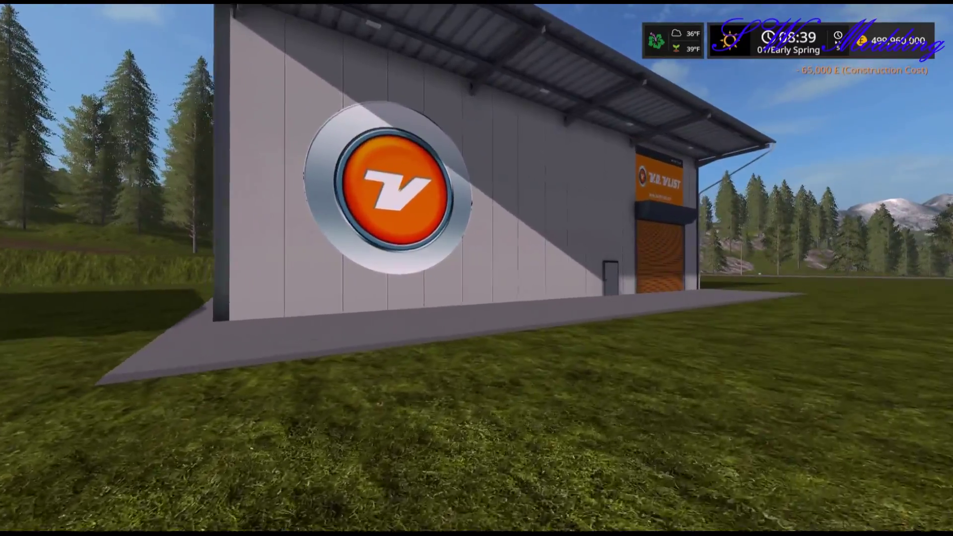
pyautogui.press('w')
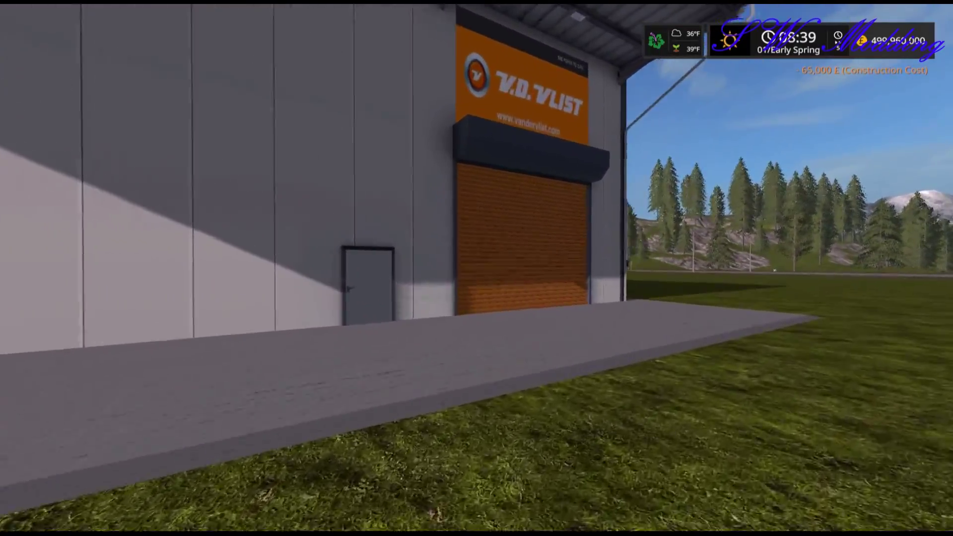
pyautogui.press('d')
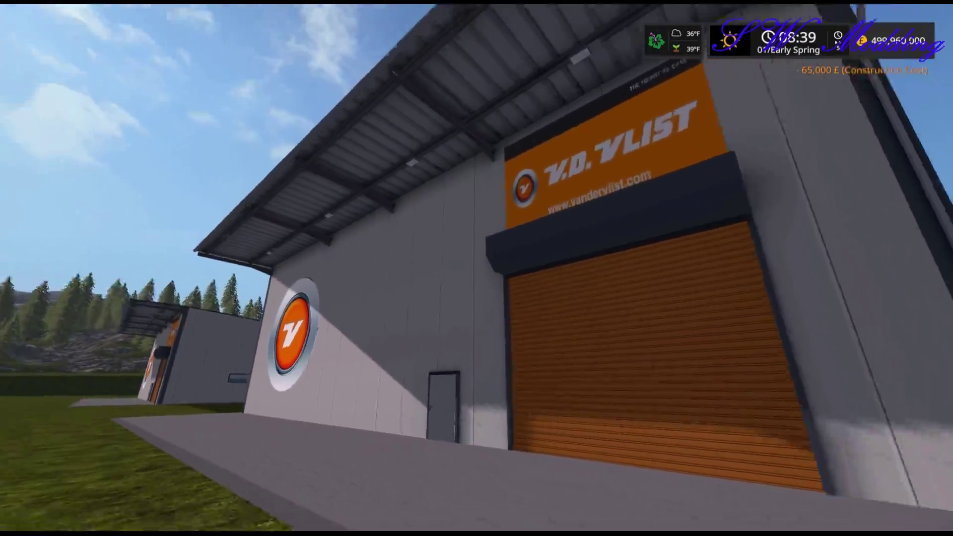
pyautogui.press('d')
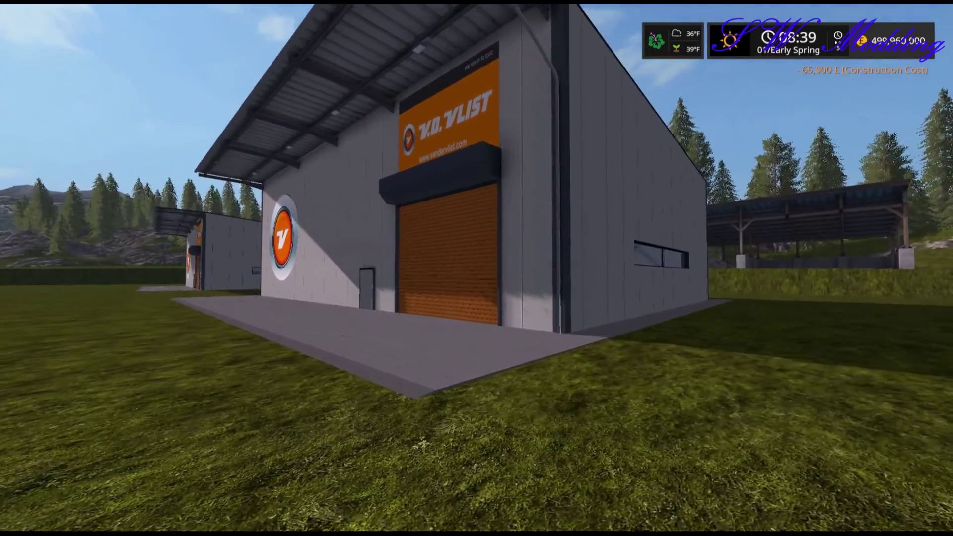
pyautogui.press('a')
pyautogui.press('d')
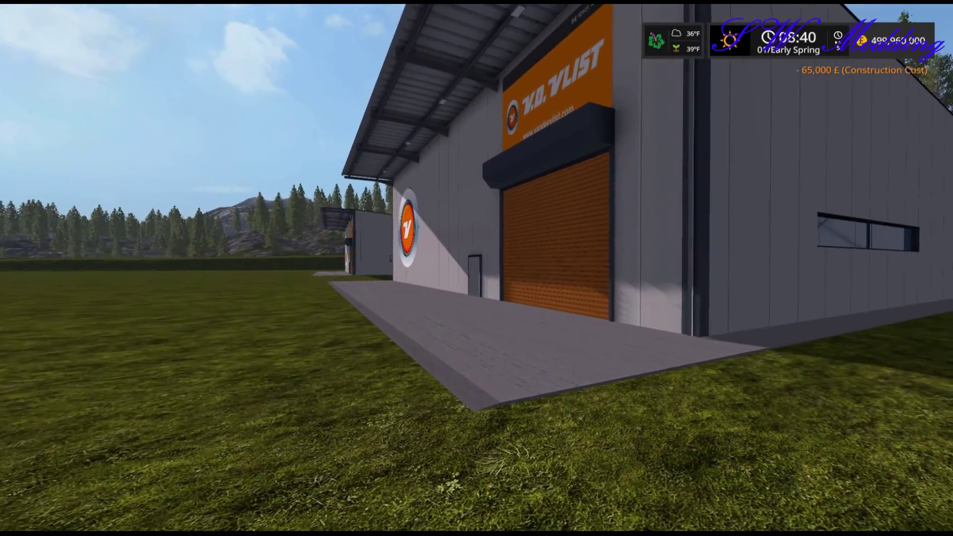
pyautogui.press('d')
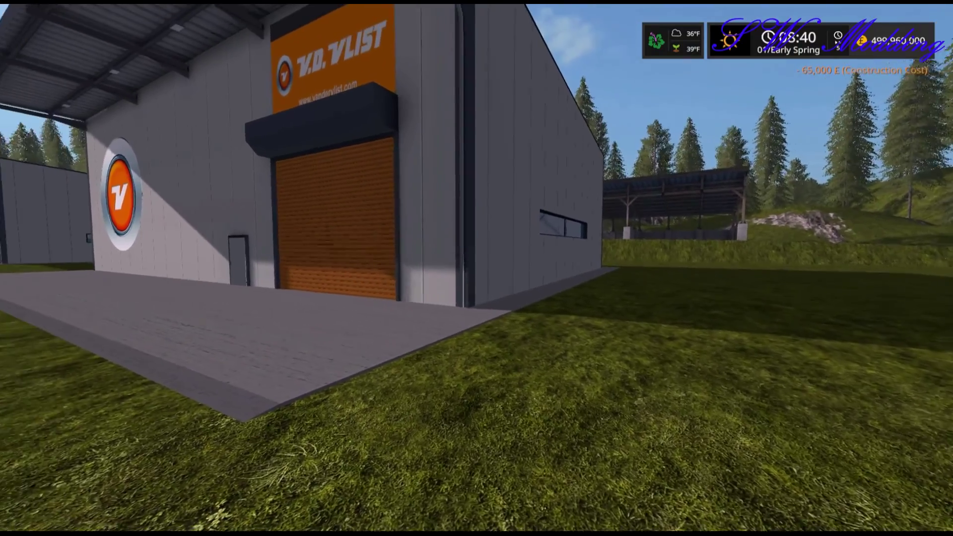
pyautogui.press('a')
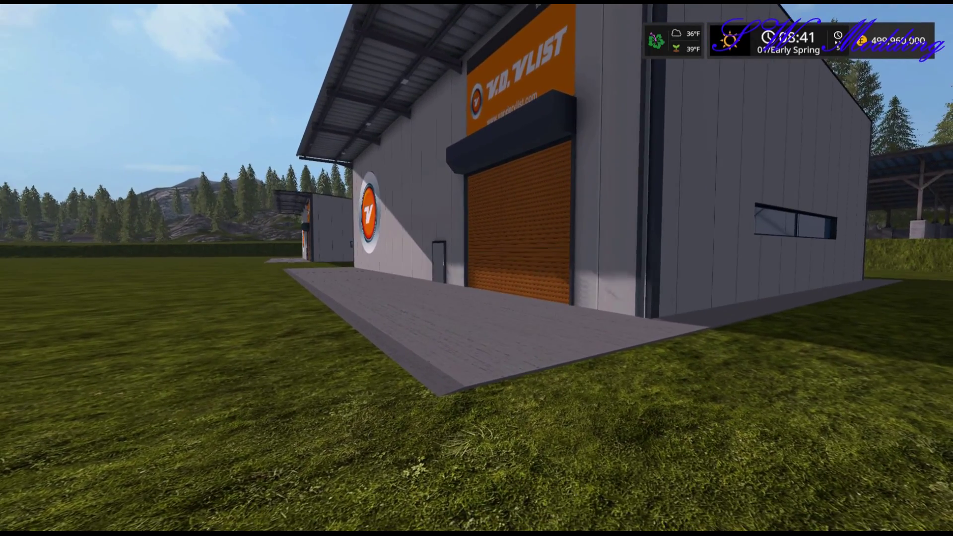
# - Walk up to the placed hall's roller door with the controls help shown and check for its open and close options
pyautogui.press('w')
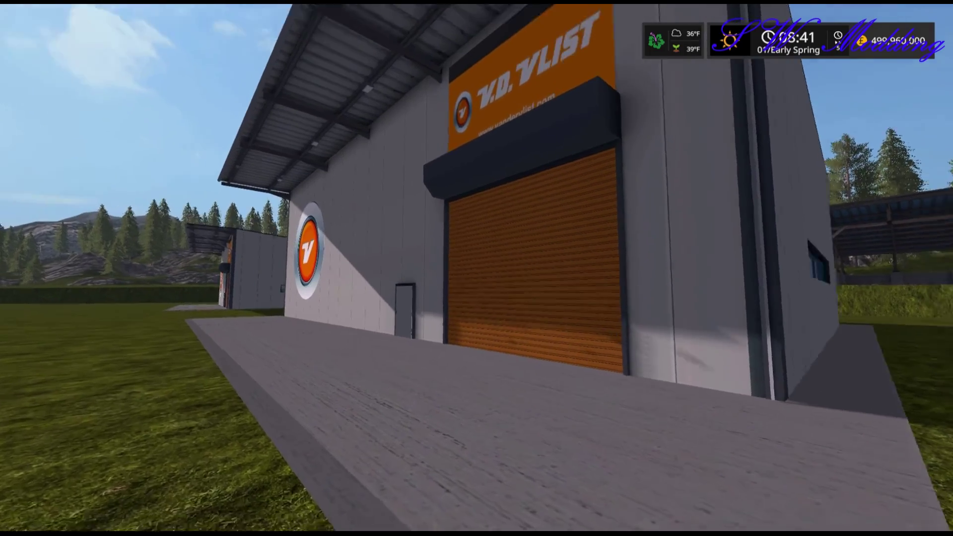
pyautogui.press('w')
pyautogui.press('F1')
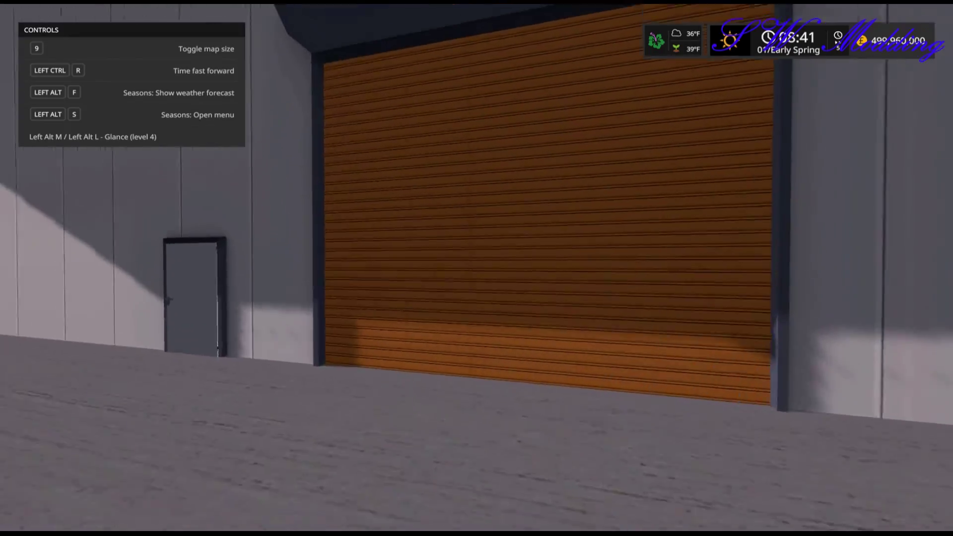
pyautogui.press('w')
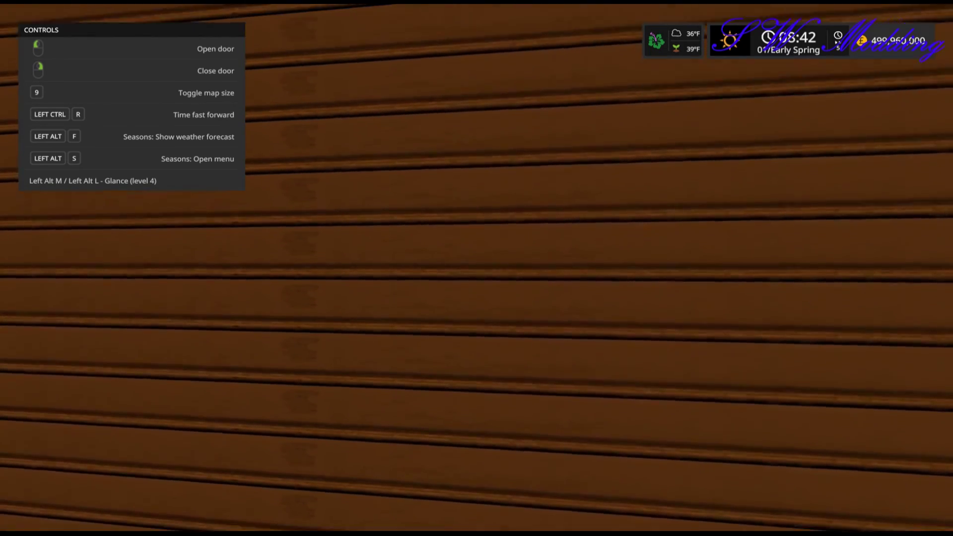
# - Open the placed hall's small personnel door and look through the doorway into the interior
pyautogui.press('s')
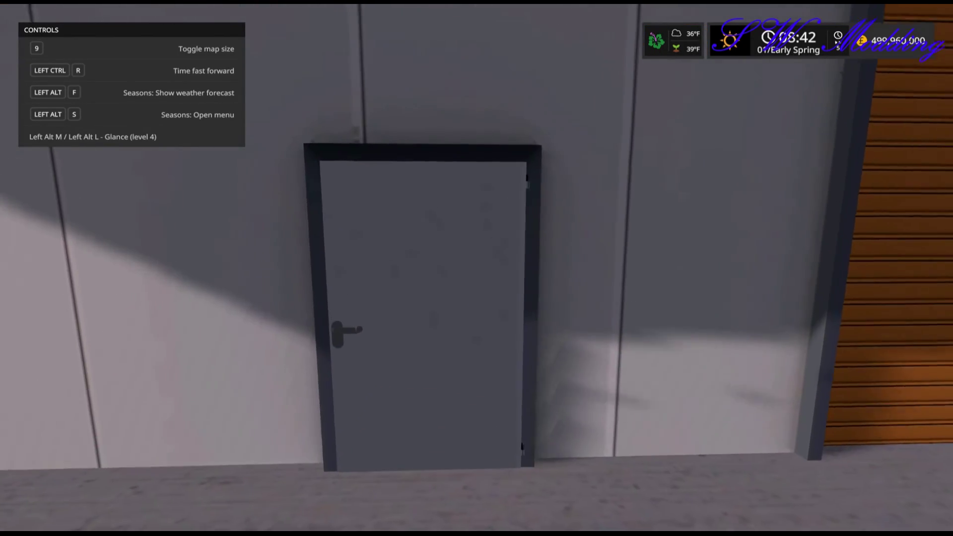
pyautogui.press('w')
pyautogui.press('s')
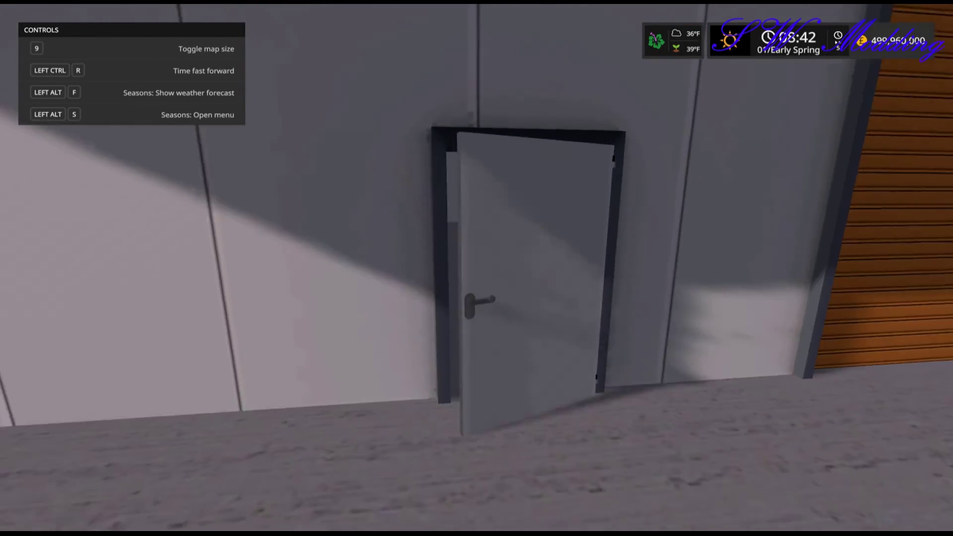
pyautogui.press('w')
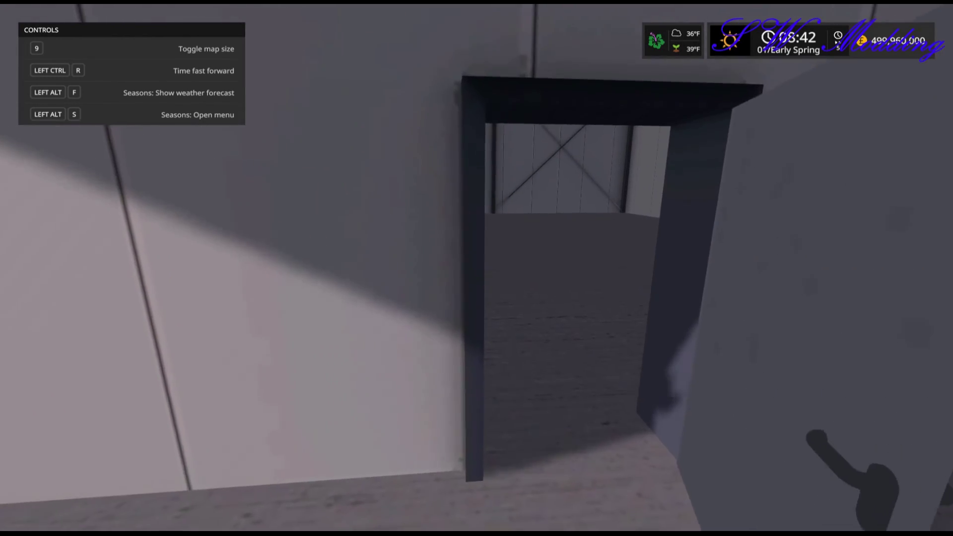
pyautogui.press('w')
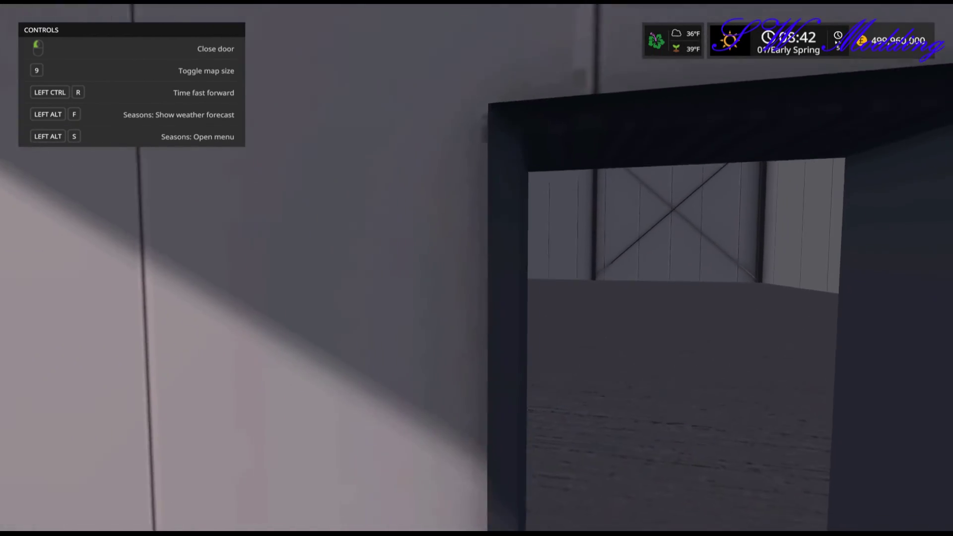
# - Step back from the placed hall's front and fast-forward the game time to 18:54, after dark
pyautogui.press('s')
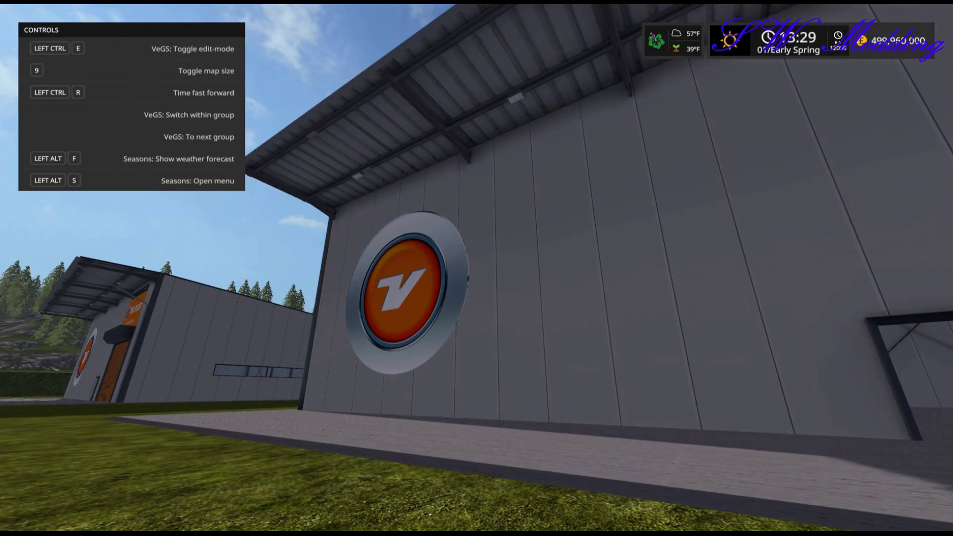
pyautogui.hotkey('ctrl', 'r')
pyautogui.press('w')
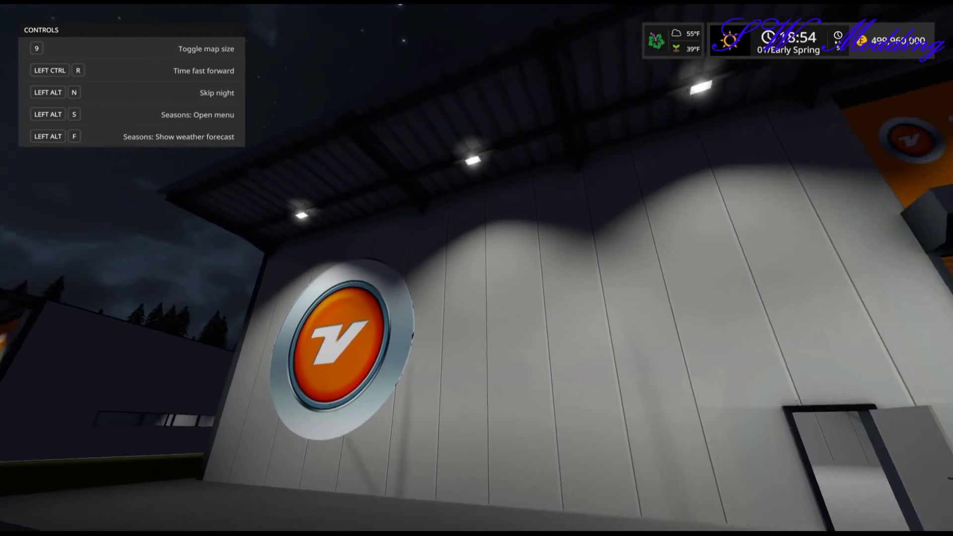
# - Back away with the controls help hidden and examine the night lighting on the fronts of both halls
pyautogui.press('s')
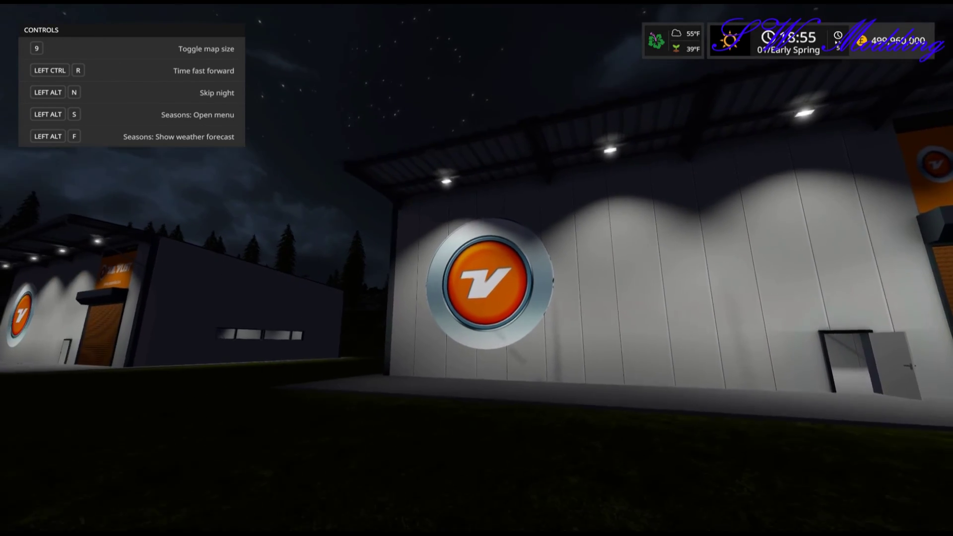
pyautogui.press('F1')
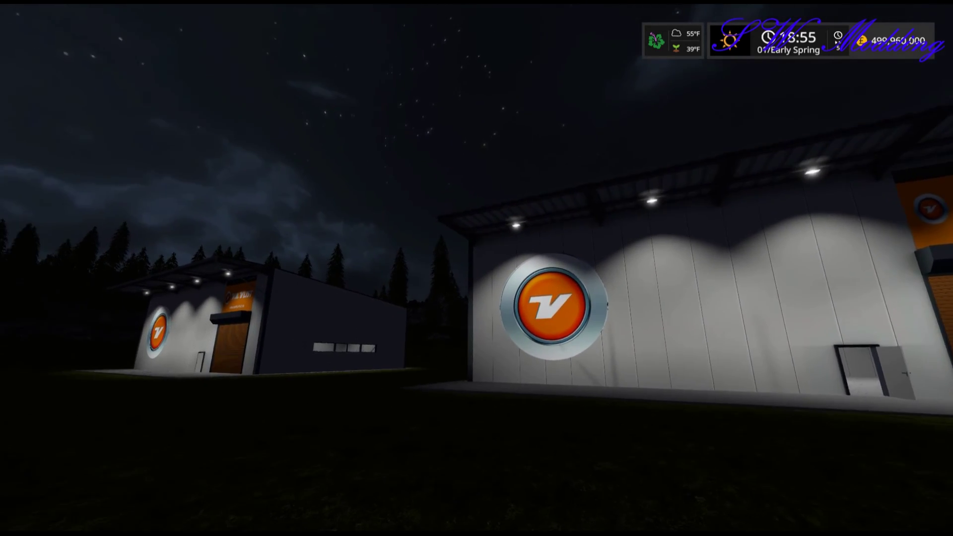
pyautogui.press('s')
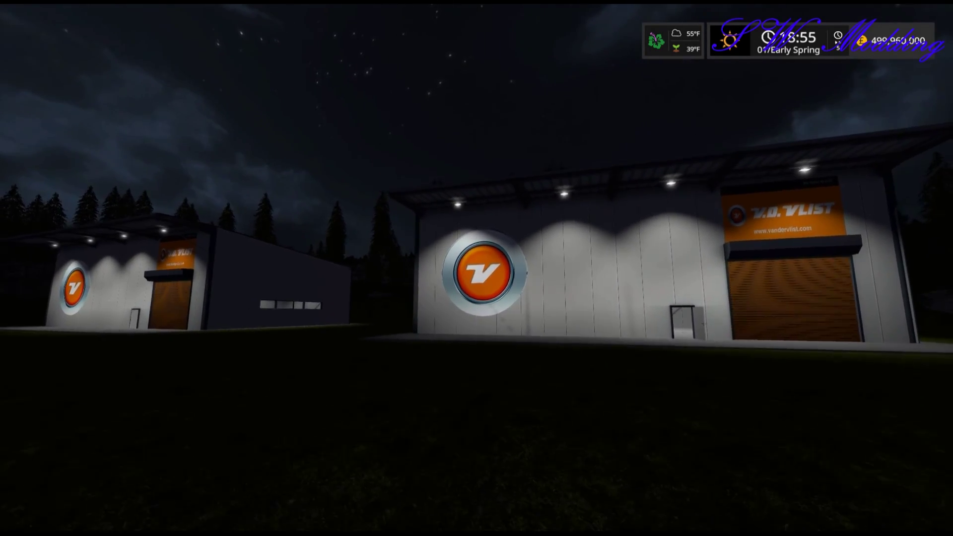
pyautogui.press('s')
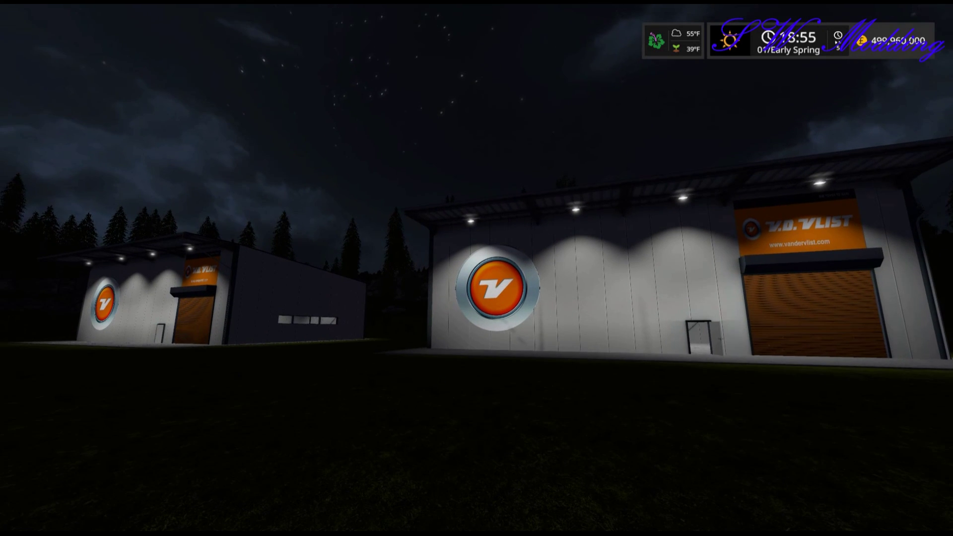